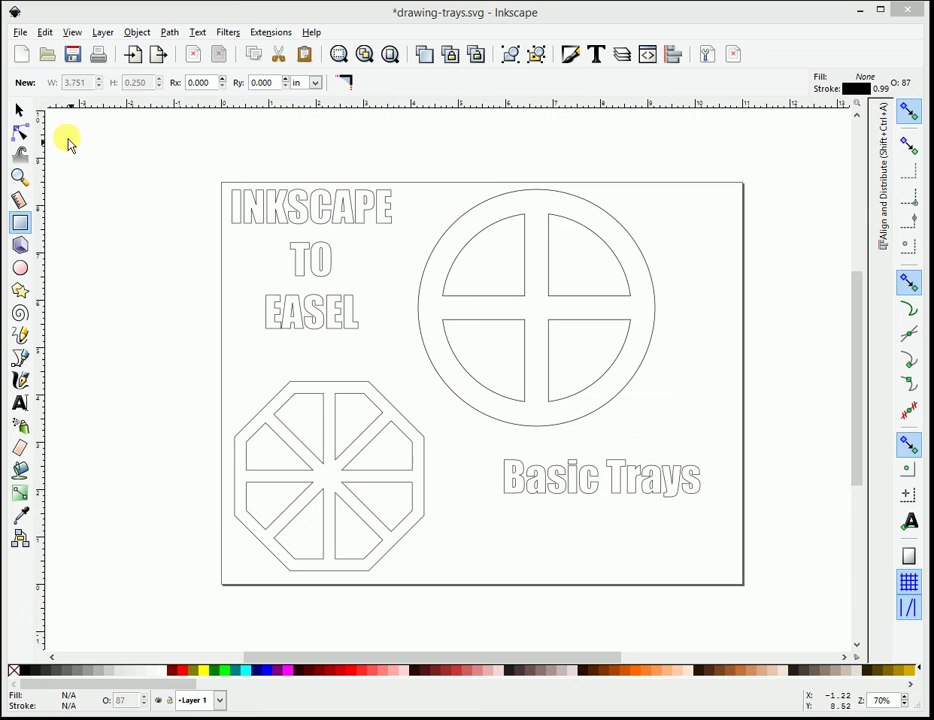
- Rubber-band select the title, both trays and the caption on the page
click(19, 109)
drag(156, 165, 740, 578)
- Delete the old trays and text, then draw a perfect circle and move it up-left
key(Delete)
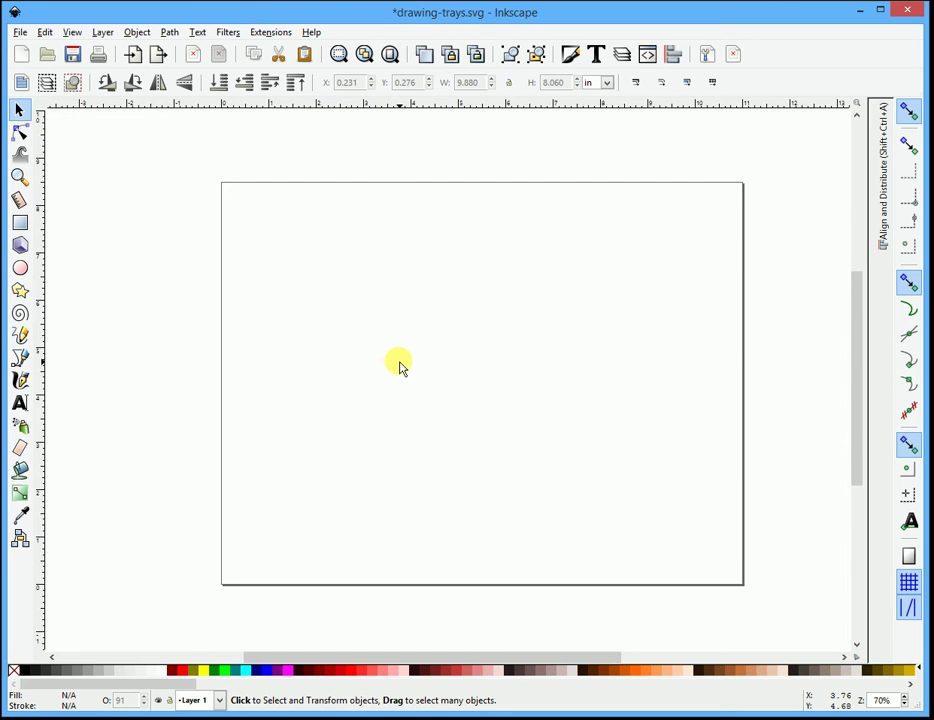
click(20, 268)
drag(411, 311, 697, 572)
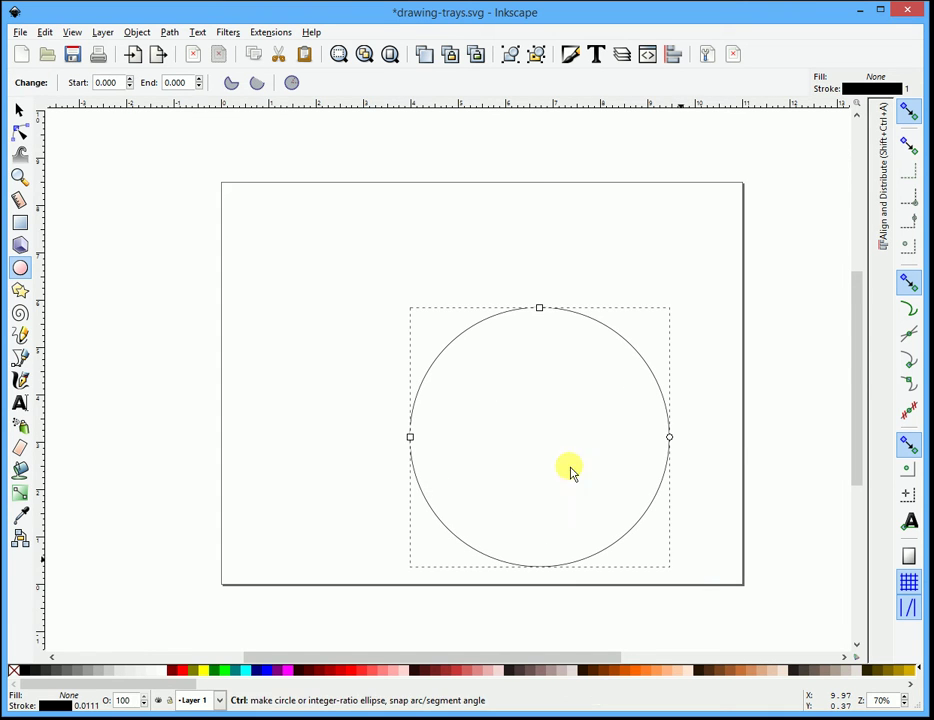
click(18, 112)
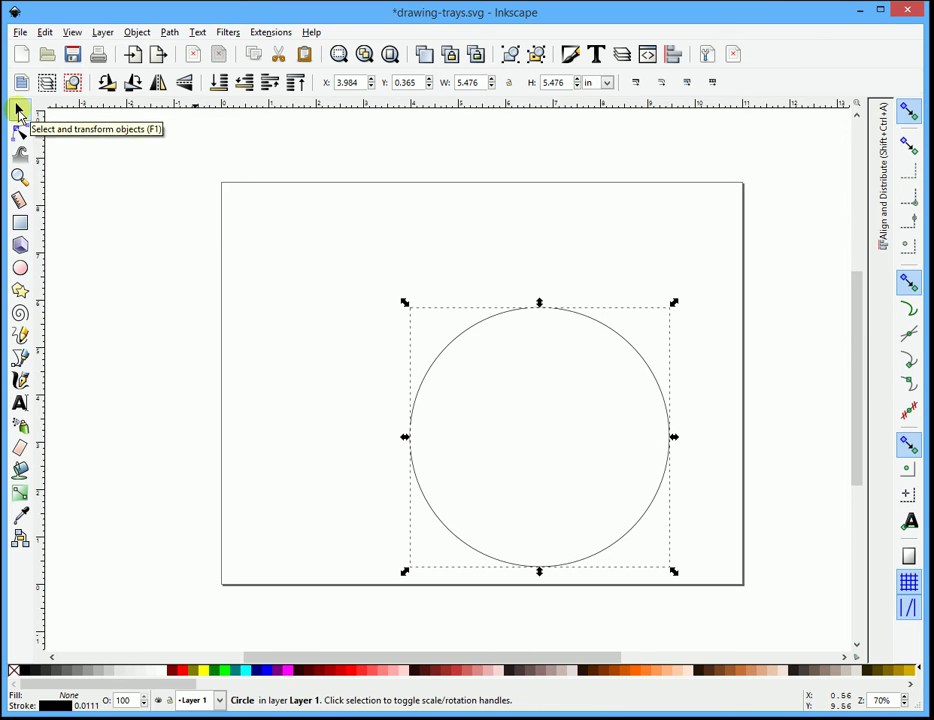
drag(655, 517, 550, 458)
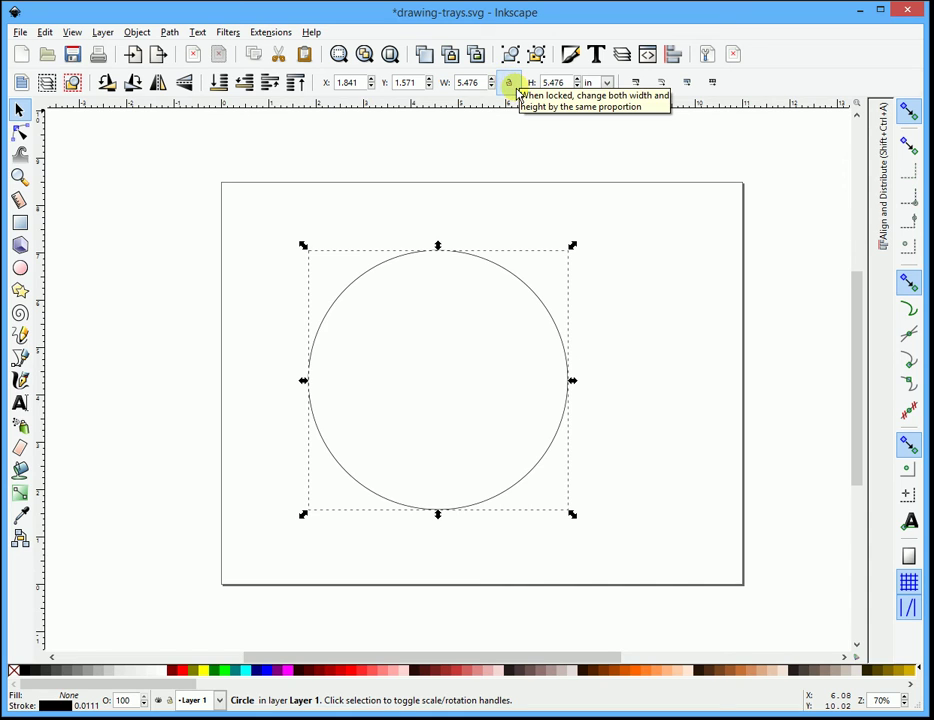
- Lock width and height and resize the circle to 10 inches across
click(509, 84)
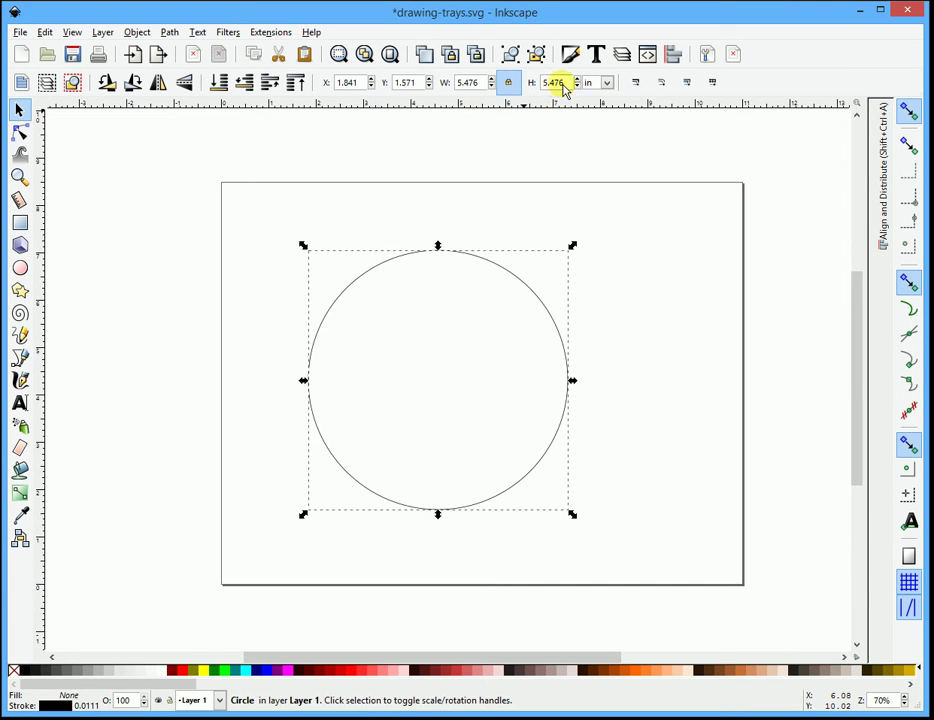
triple_click(548, 83)
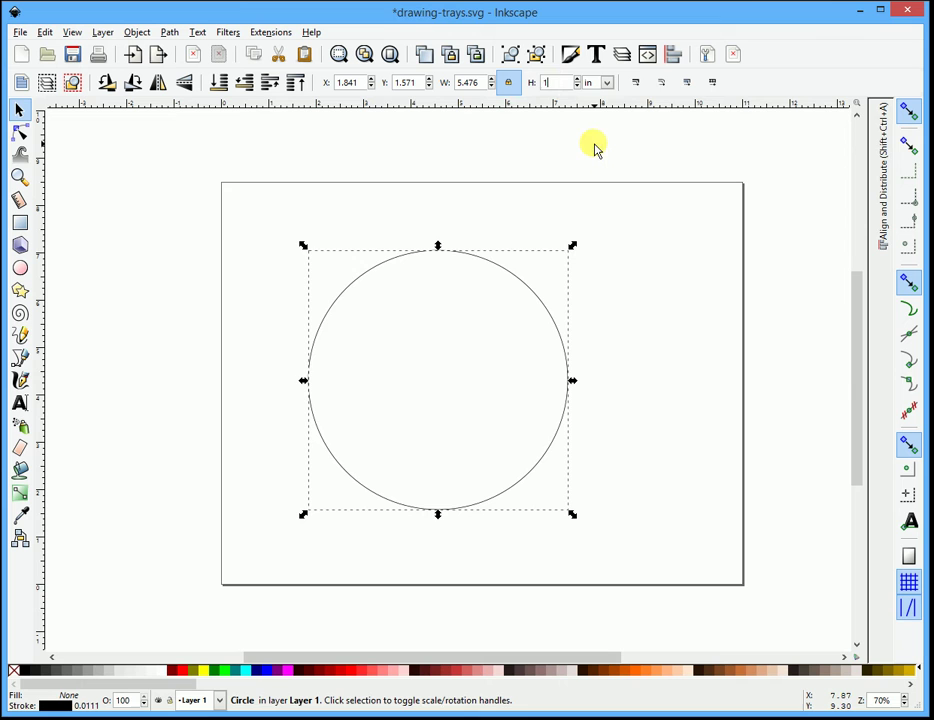
text(10)
key(Return)
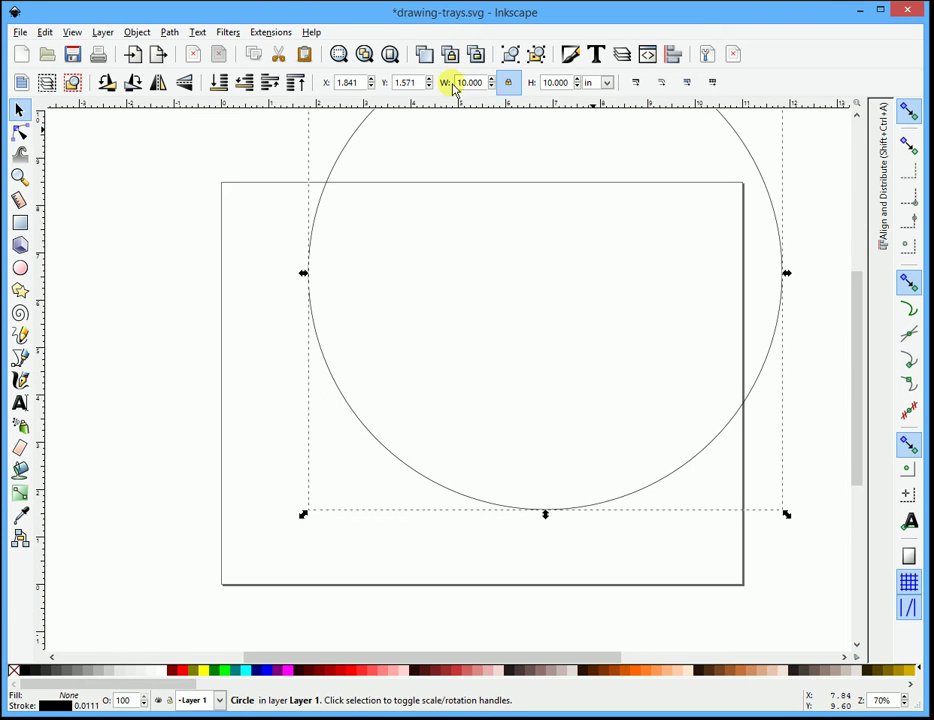
- Move the 10-inch circle beside the page on the left, at X -11.349, Y 0
drag(700, 457, 615, 553)
ctrl+scroll(510, 483, down, 2)
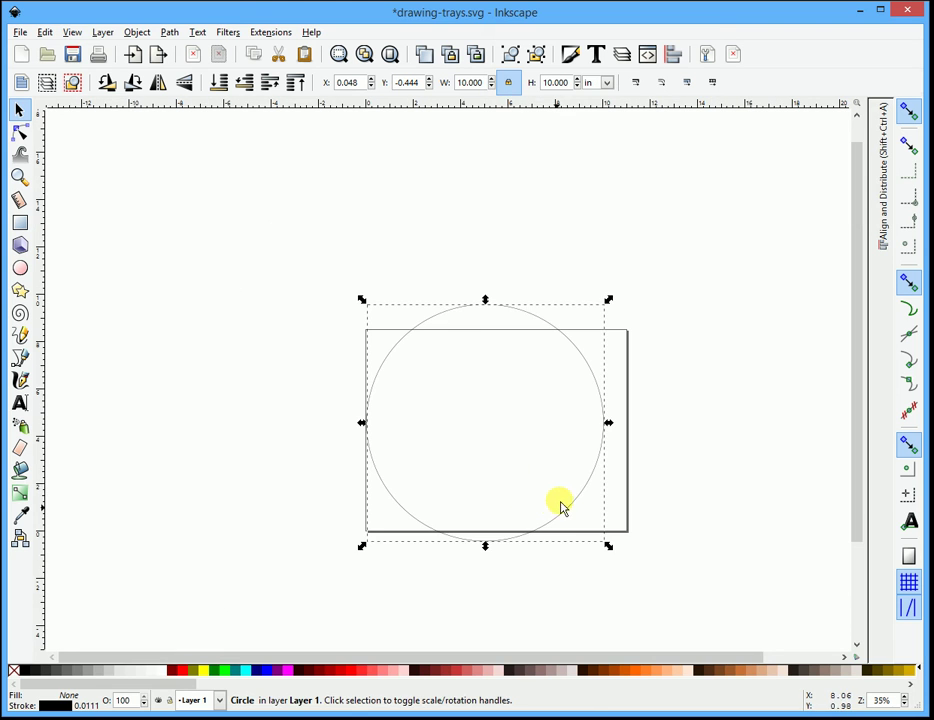
drag(582, 500, 306, 486)
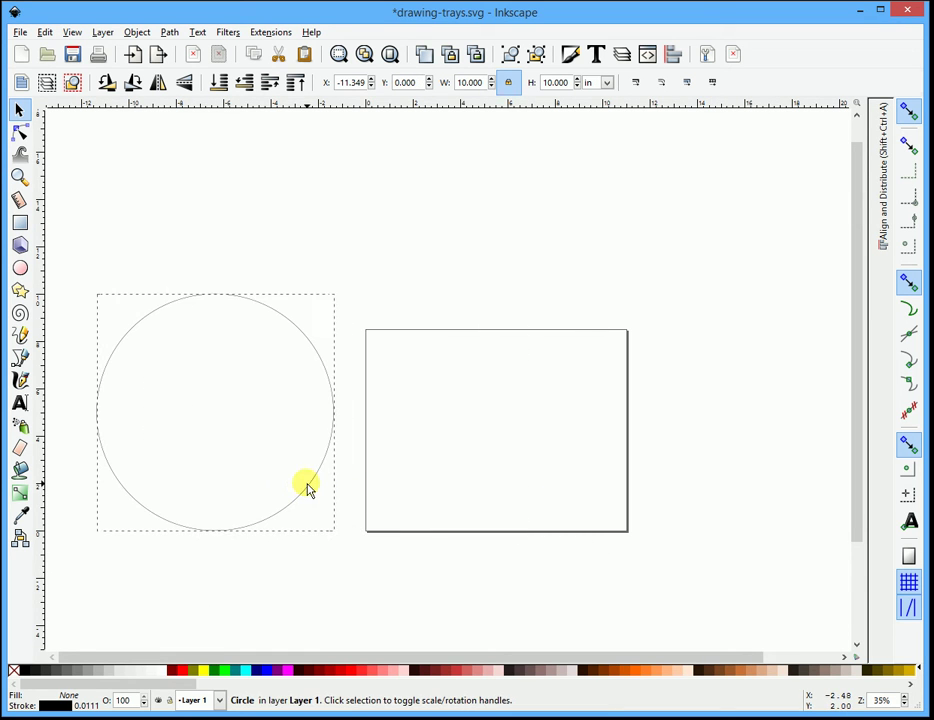
click(531, 425)
ctrl+scroll(531, 425, down, 2)
ctrl+scroll(390, 438, up, 3)
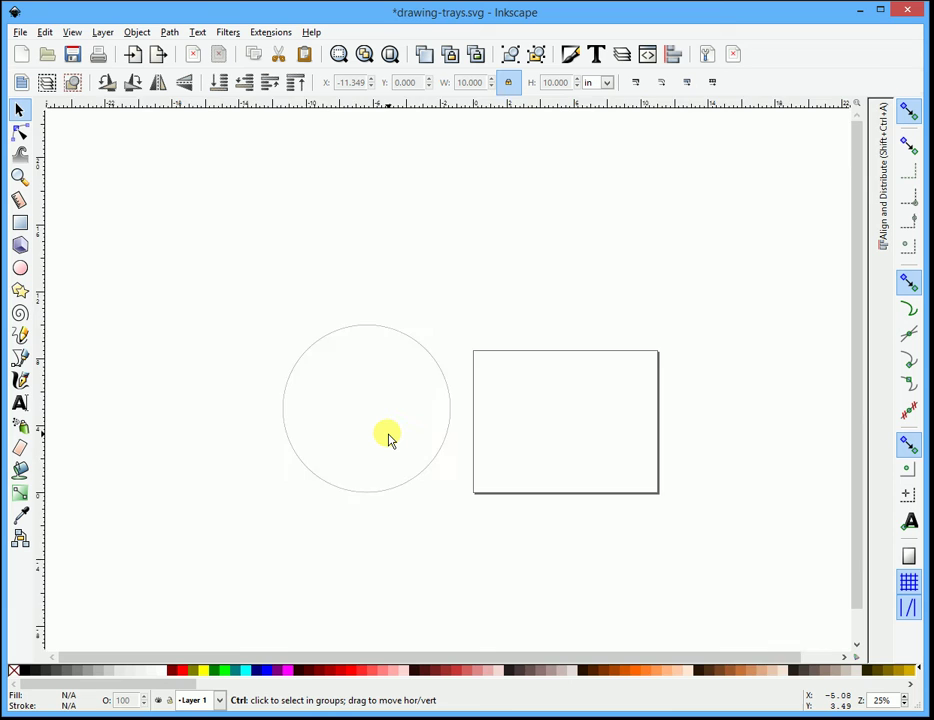
ctrl+scroll(390, 438, up, 1)
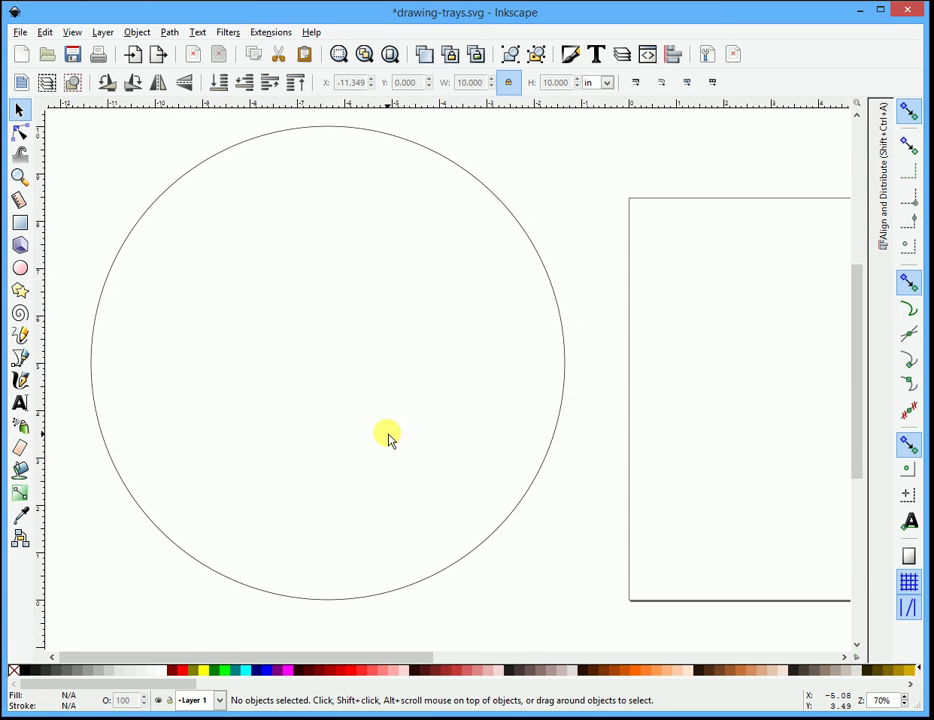
ctrl+scroll(390, 438, down, 1)
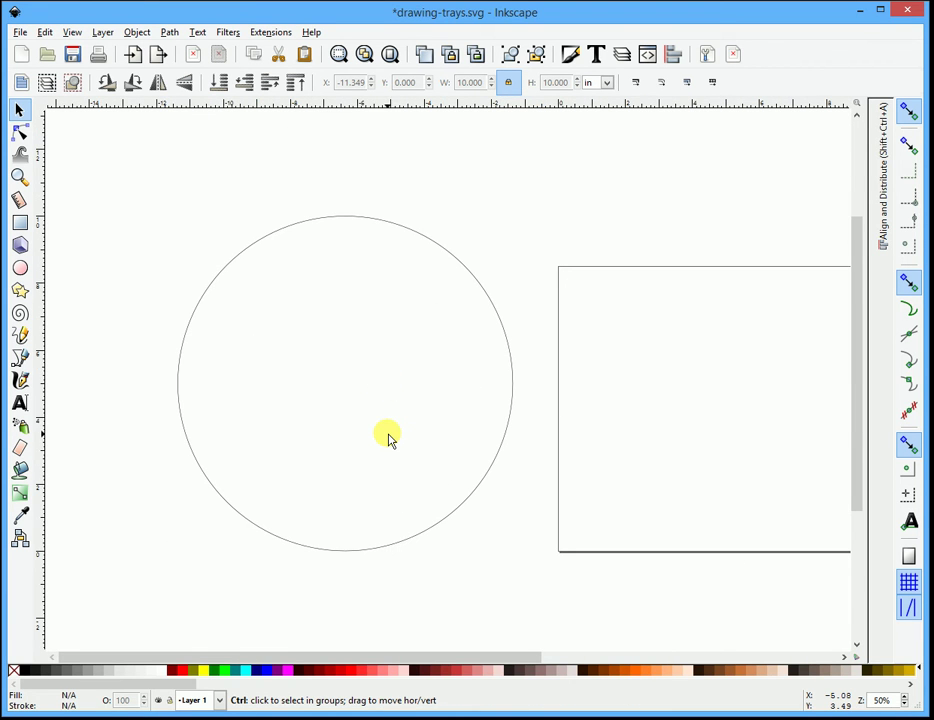
- Paste a copy of the circle and shrink it to 9 inches across
click(441, 250)
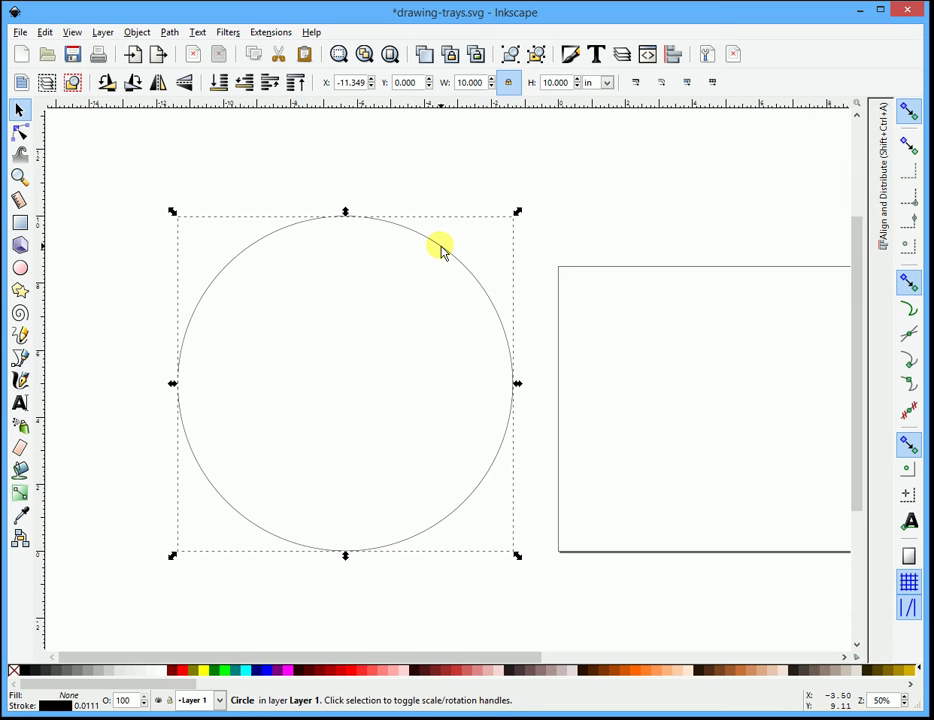
key(ctrl+v)
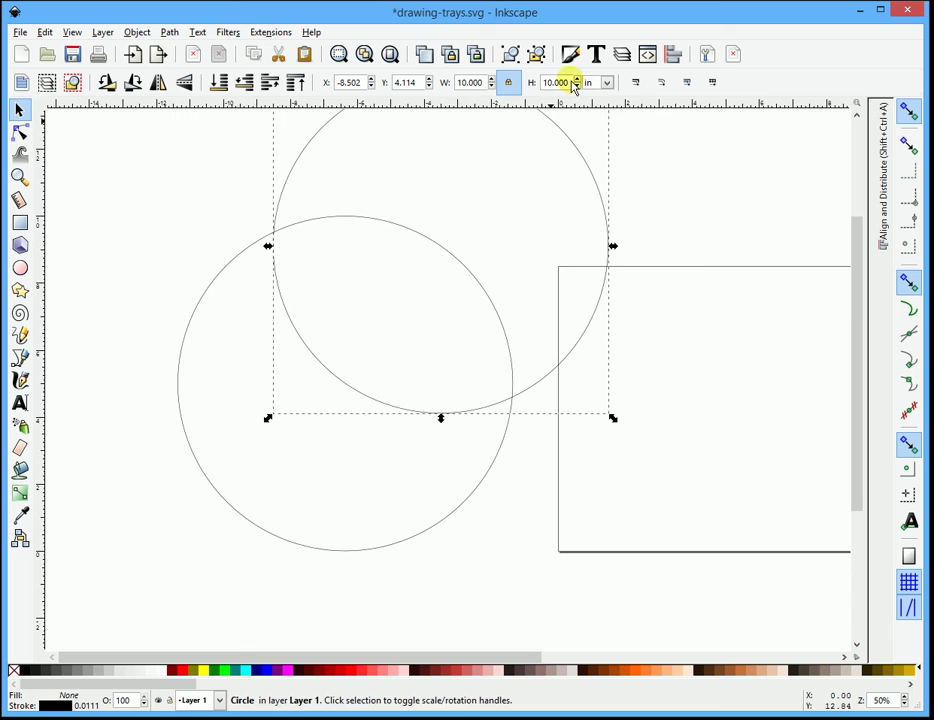
drag(570, 83, 548, 83)
text(9)
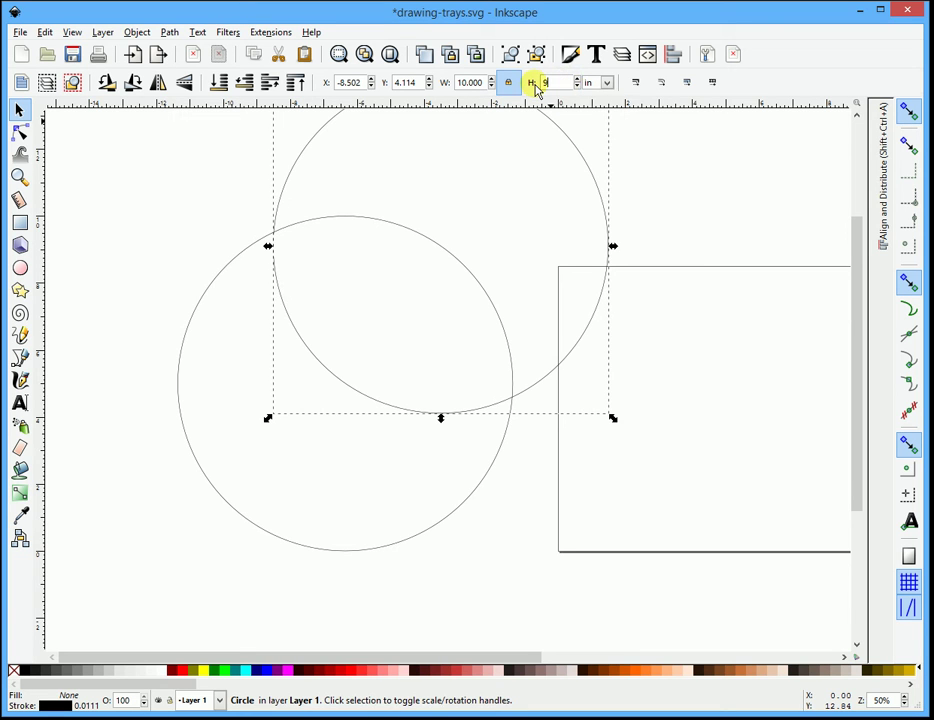
key(Return)
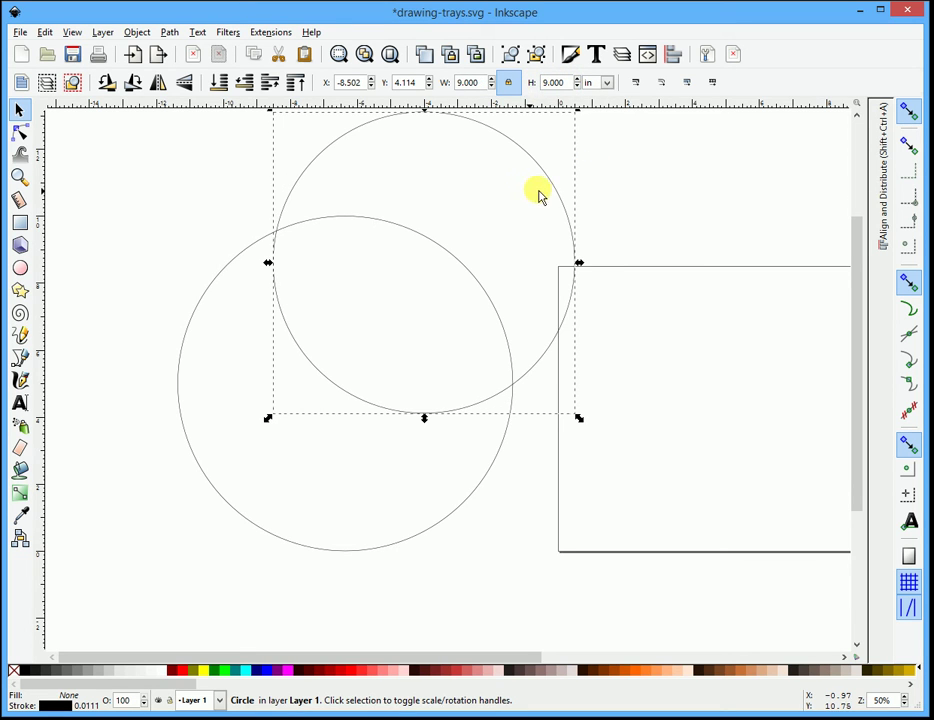
drag(559, 193, 540, 300)
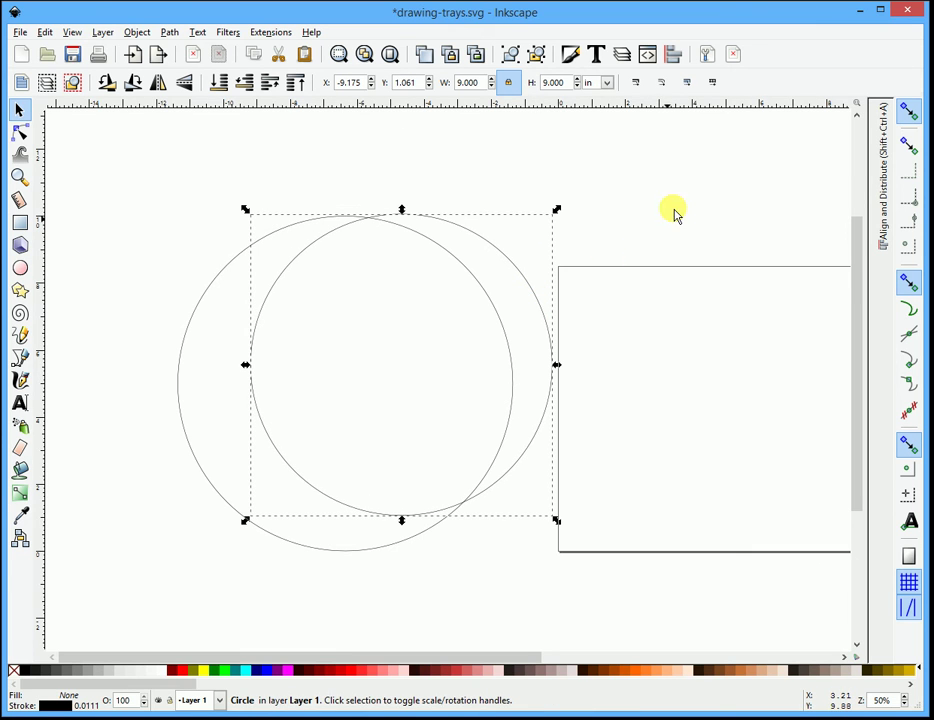
- Turn on bounding-box midpoint snapping and centre the 9-inch circle inside the 10-inch one
click(910, 148)
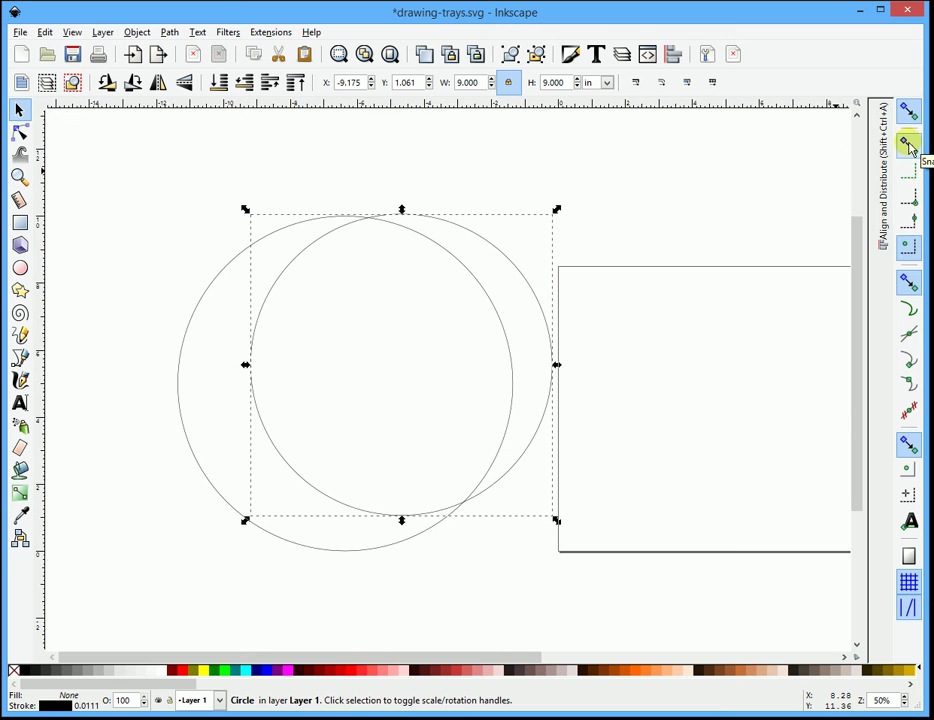
click(907, 247)
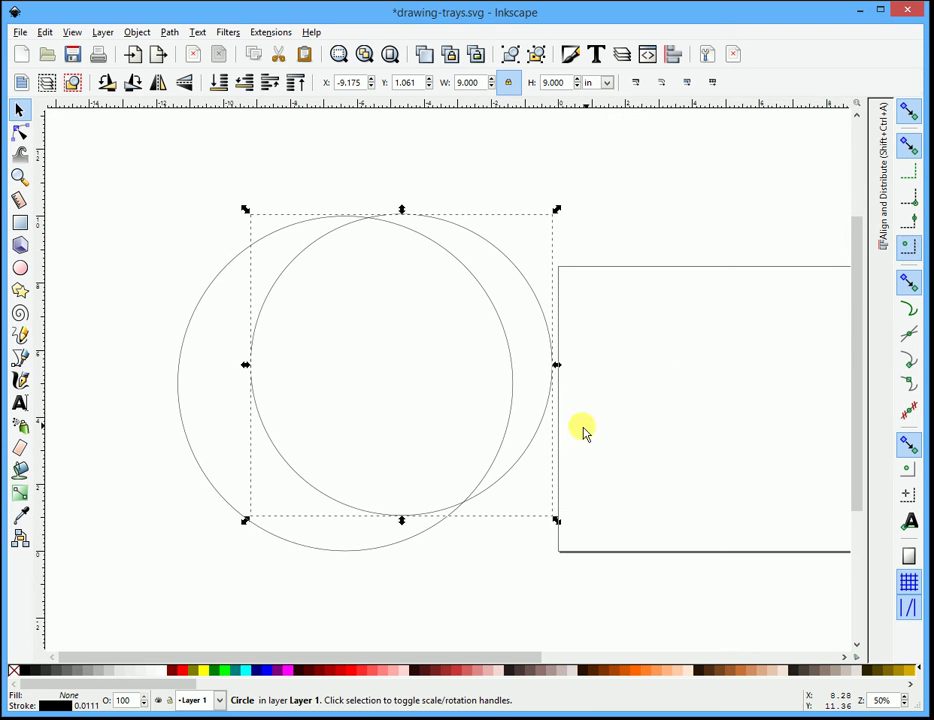
drag(535, 447, 470, 472)
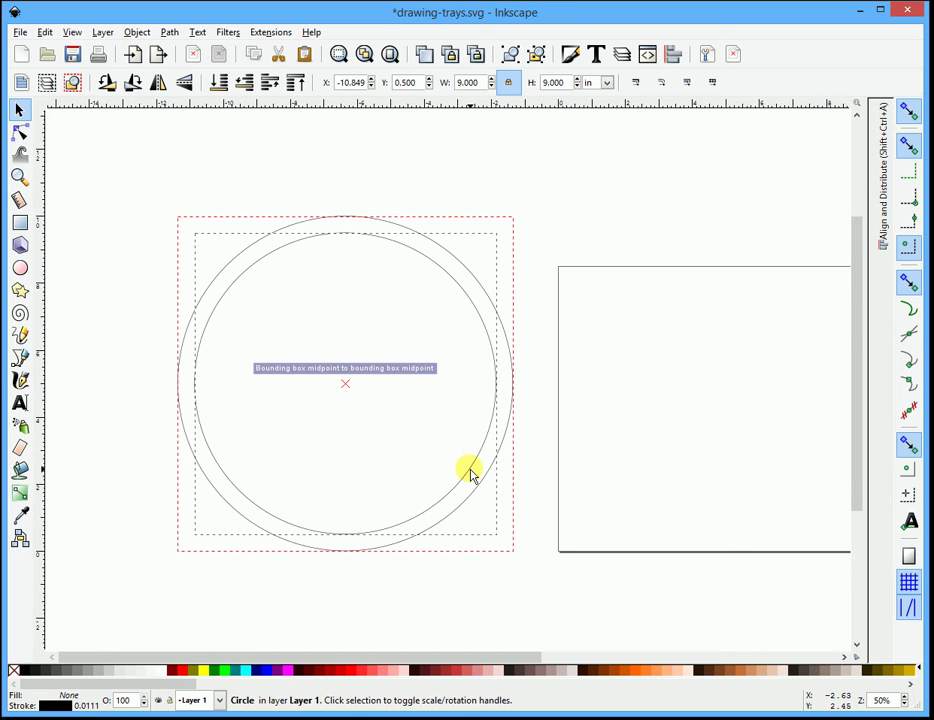
click(659, 394)
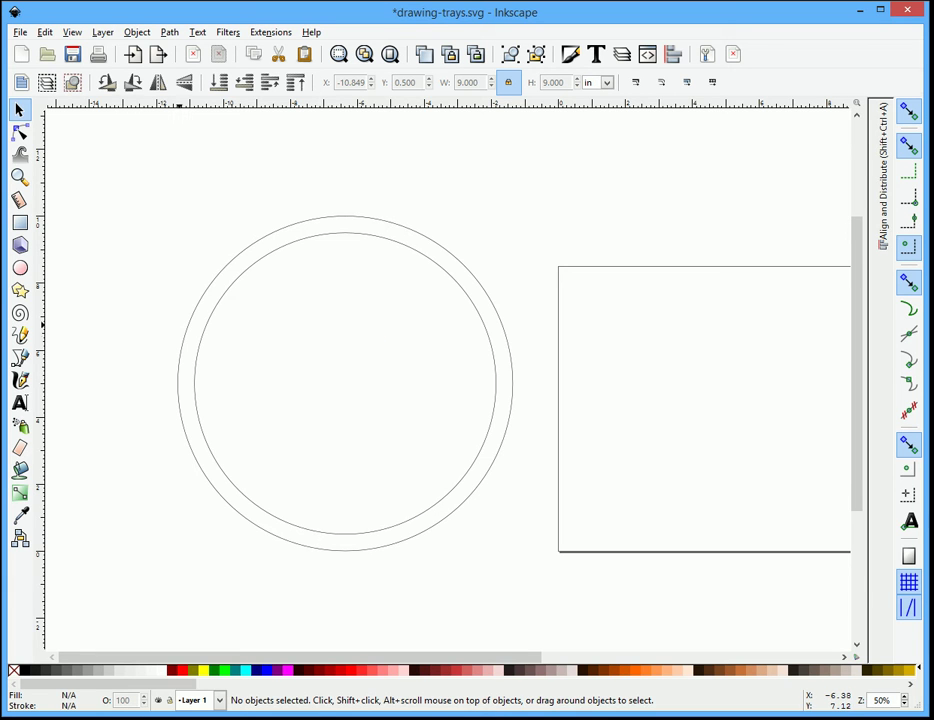
- Draw a tall bar, set its width to 0.5 in, and centre it on the circle
click(20, 222)
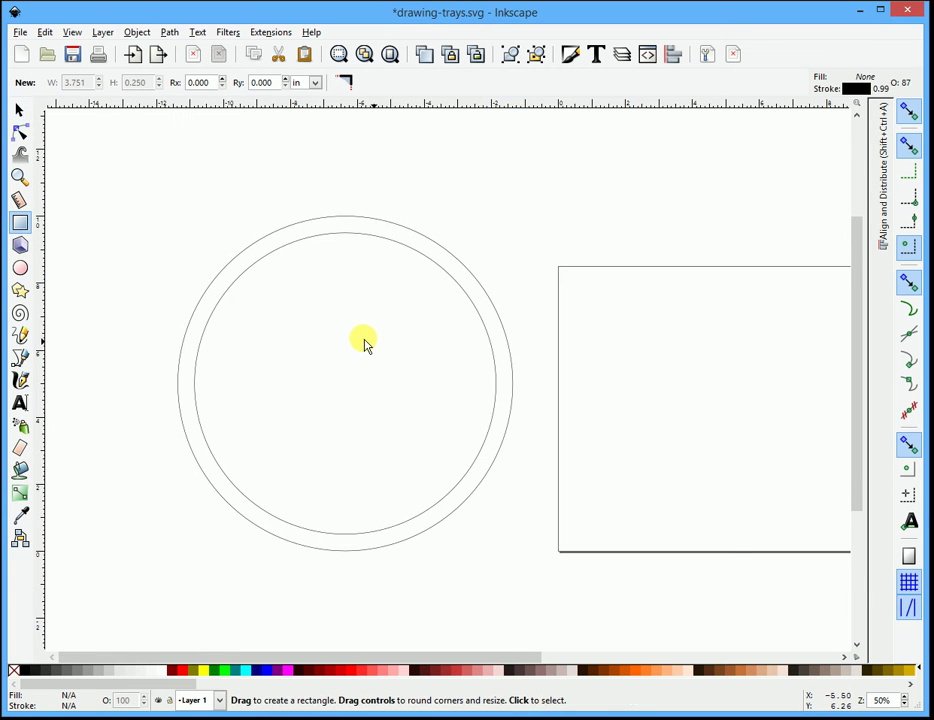
mouse_move(327, 302)
mouse_down()
mouse_move(329, 463)
mouse_move(353, 483)
mouse_up()
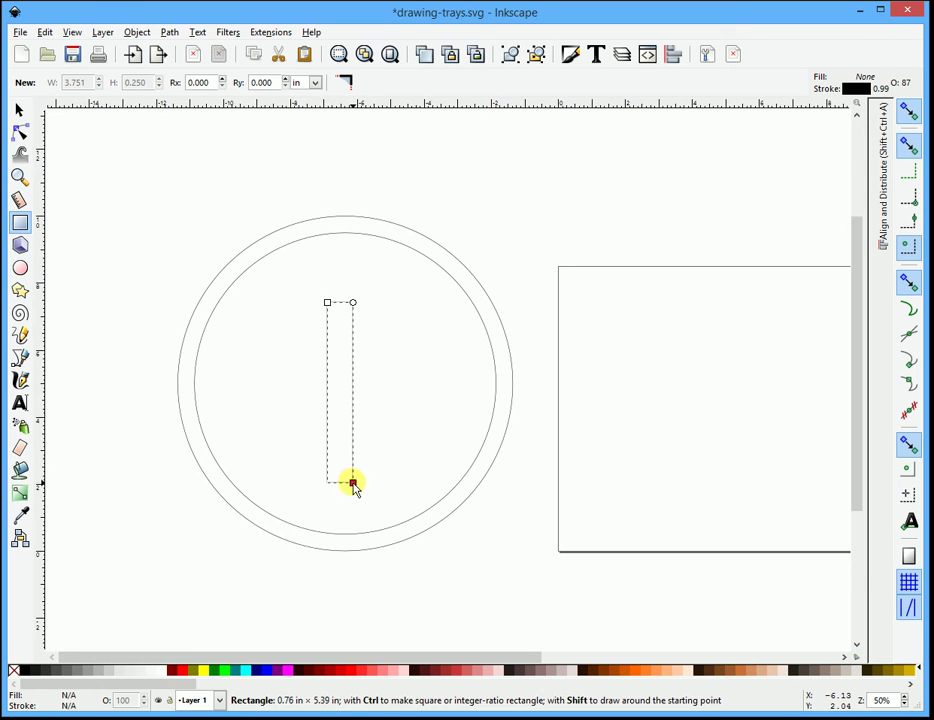
click(19, 109)
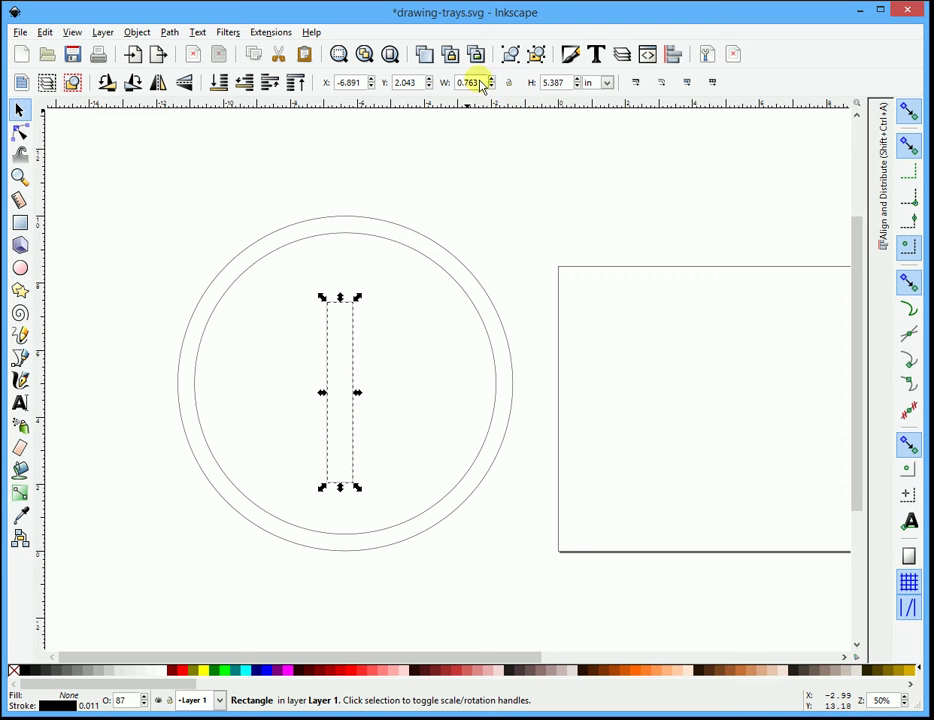
double_click(479, 86)
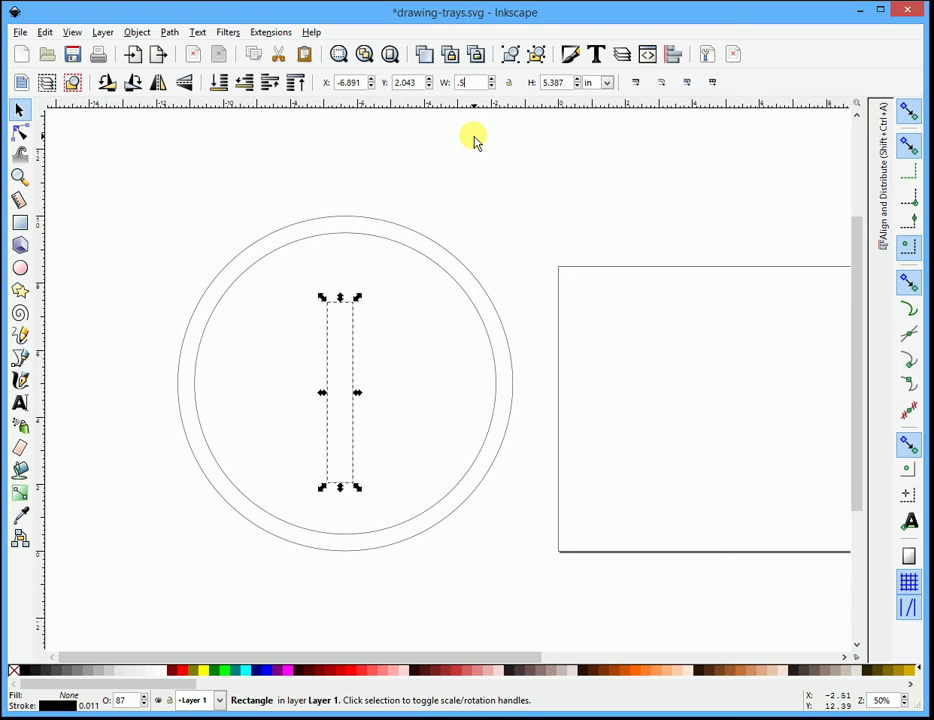
text(.5)
key(Return)
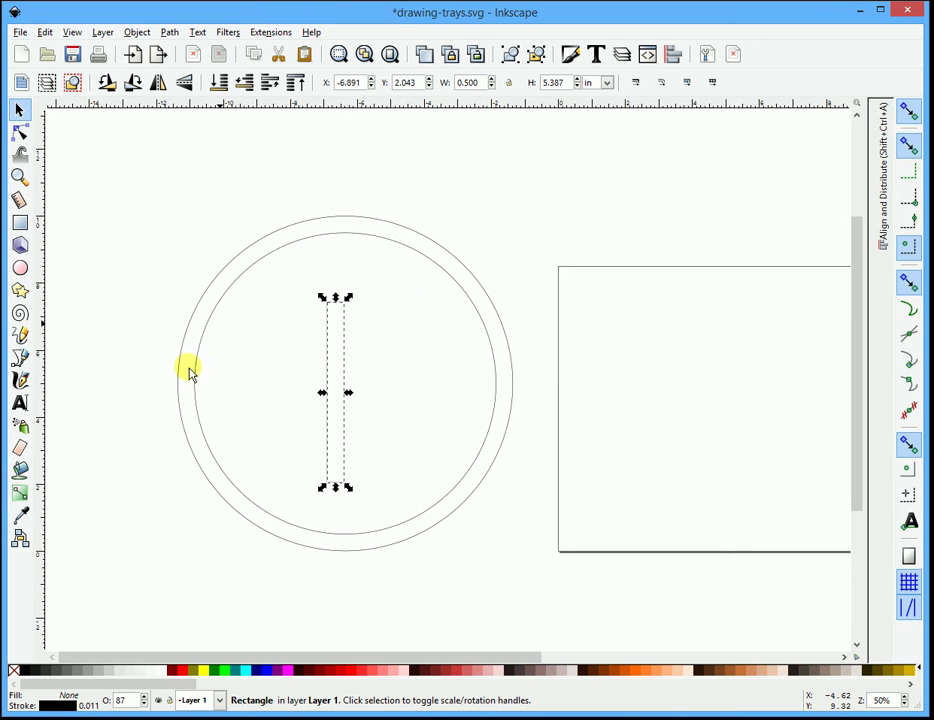
mouse_move(348, 340)
mouse_down()
mouse_move(369, 348)
mouse_move(360, 345)
mouse_up()
- Stretch the bar to the inner circle's top and bottom, making it 9.338 in tall
click(347, 316)
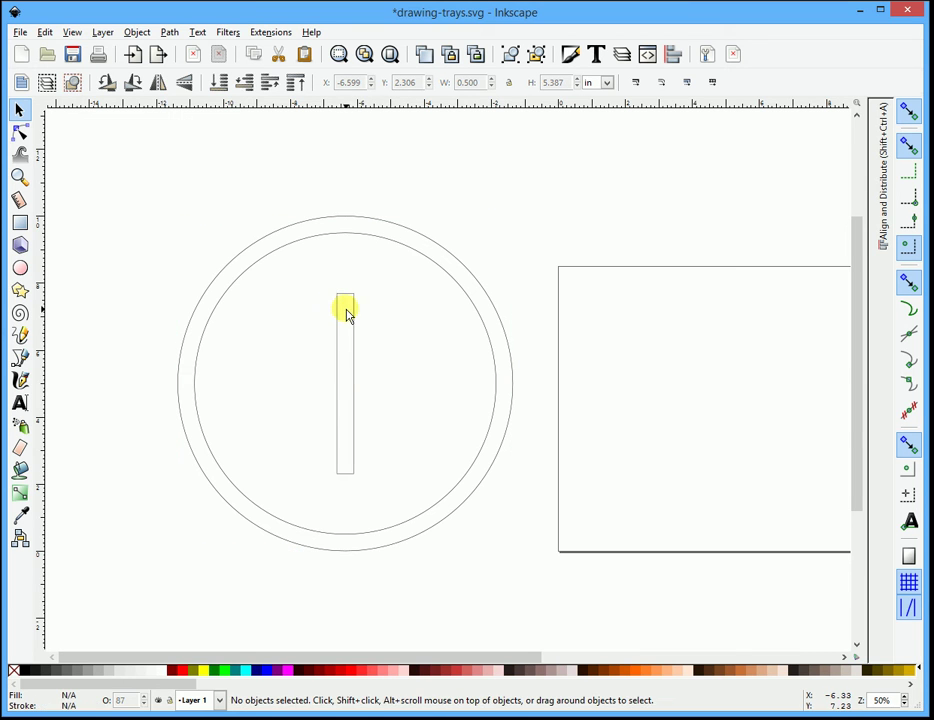
click(351, 314)
drag(344, 290, 352, 230)
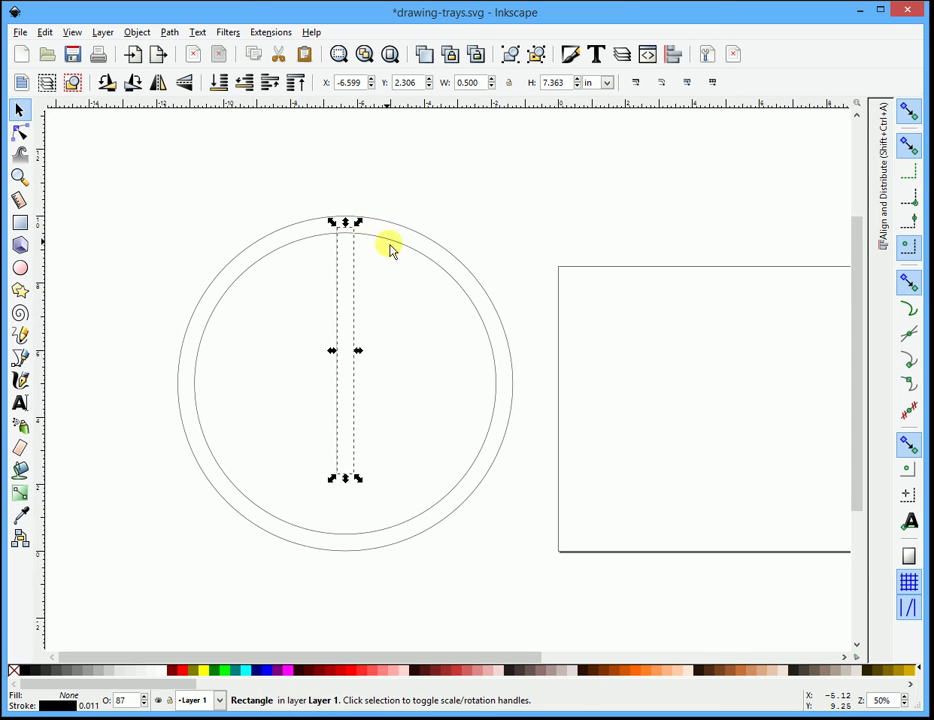
drag(345, 484, 357, 549)
click(383, 575)
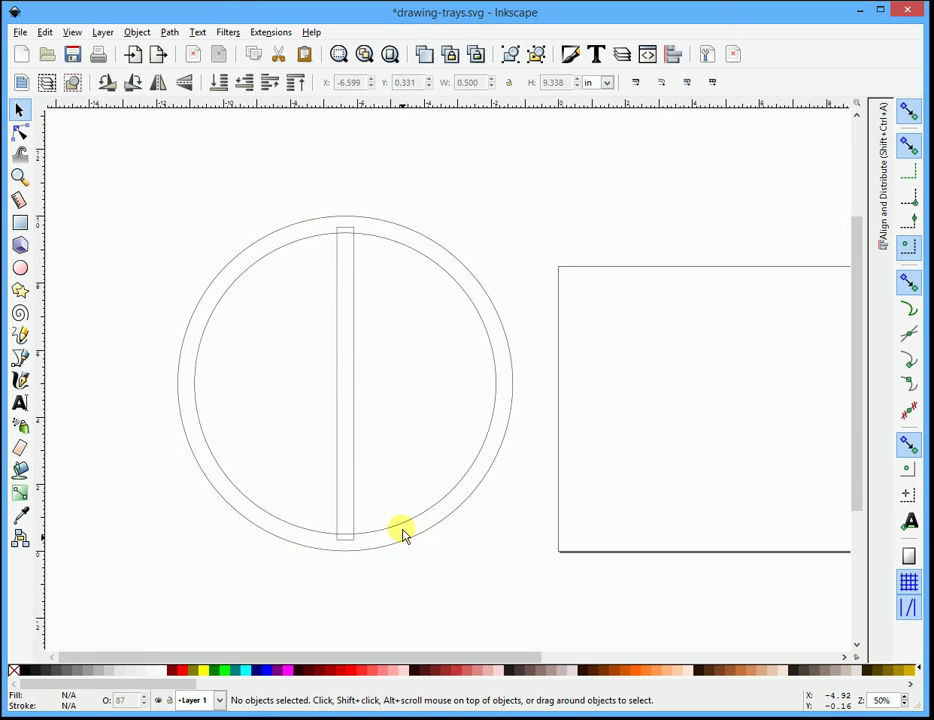
- Subtract the vertical bar from the 9-inch circle with Path > Difference, leaving two halves
click(402, 527)
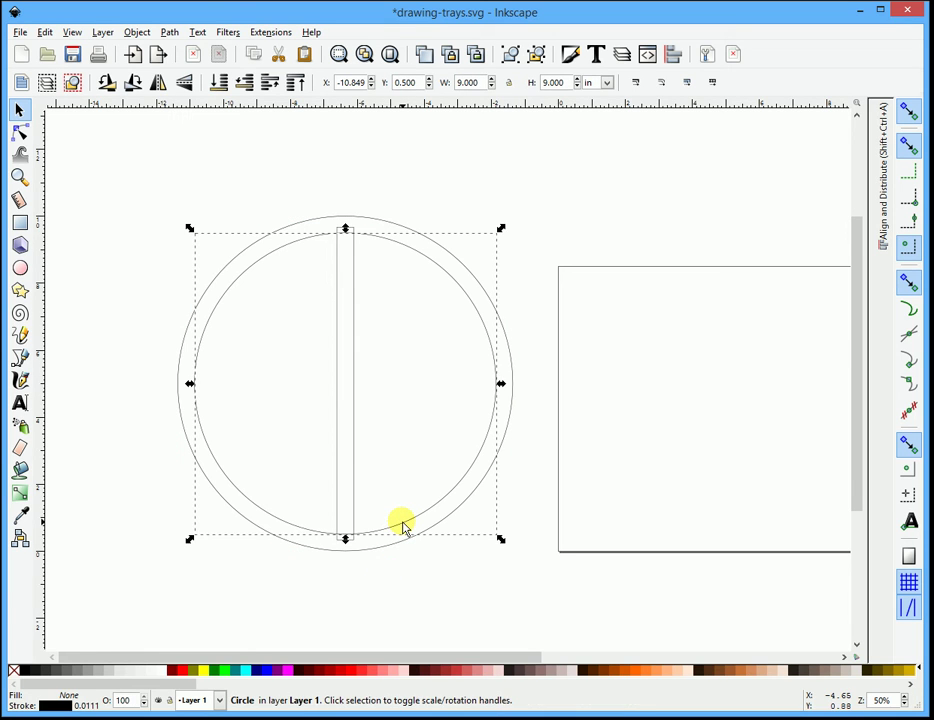
key(shift)
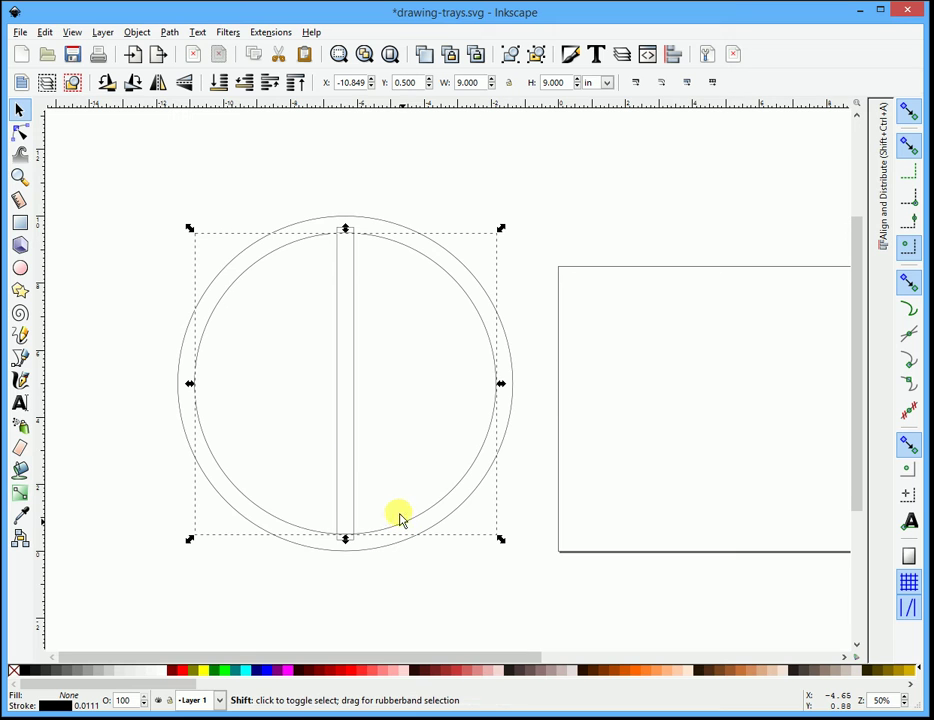
shift+click(357, 430)
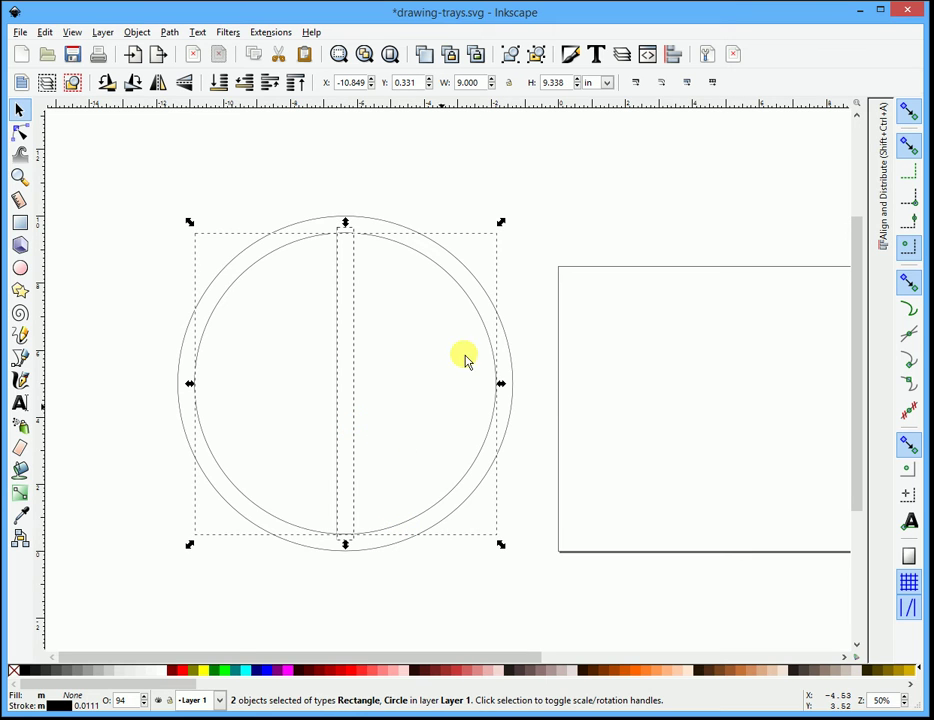
click(170, 33)
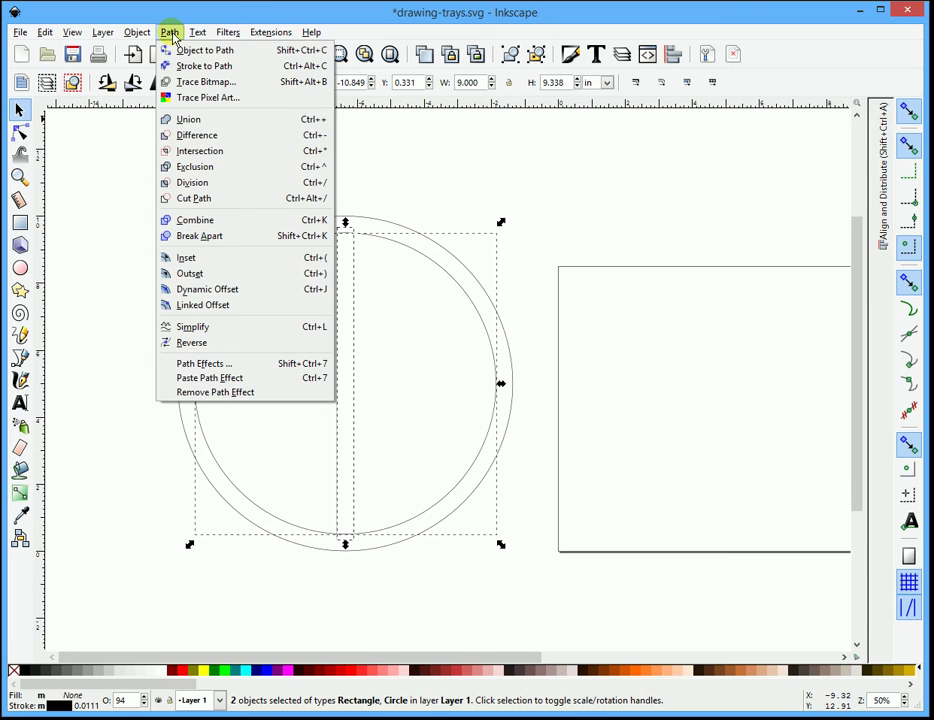
click(207, 137)
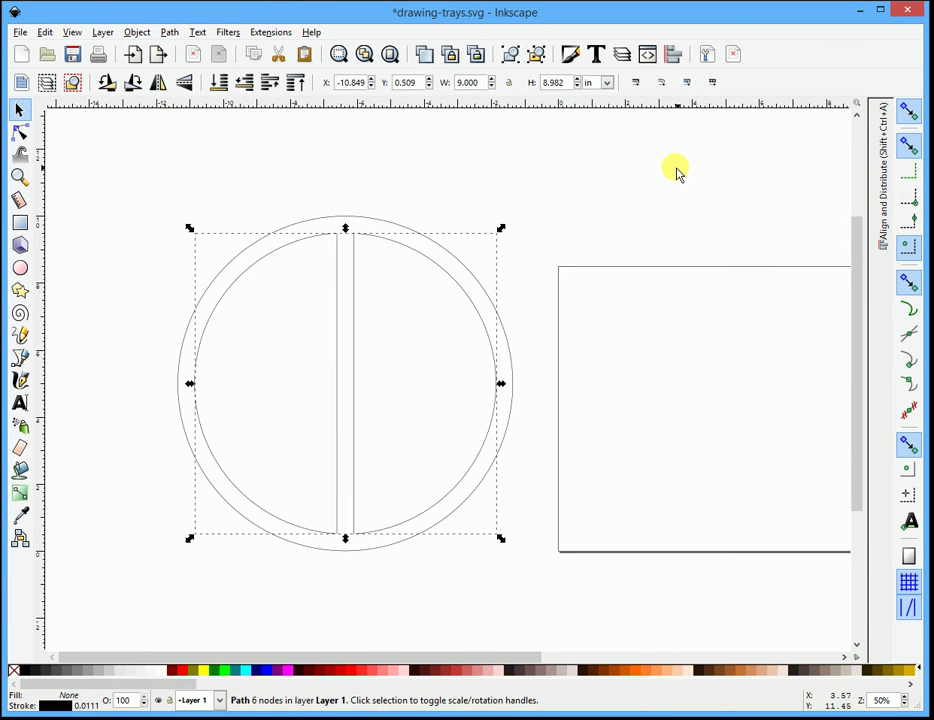
click(398, 256)
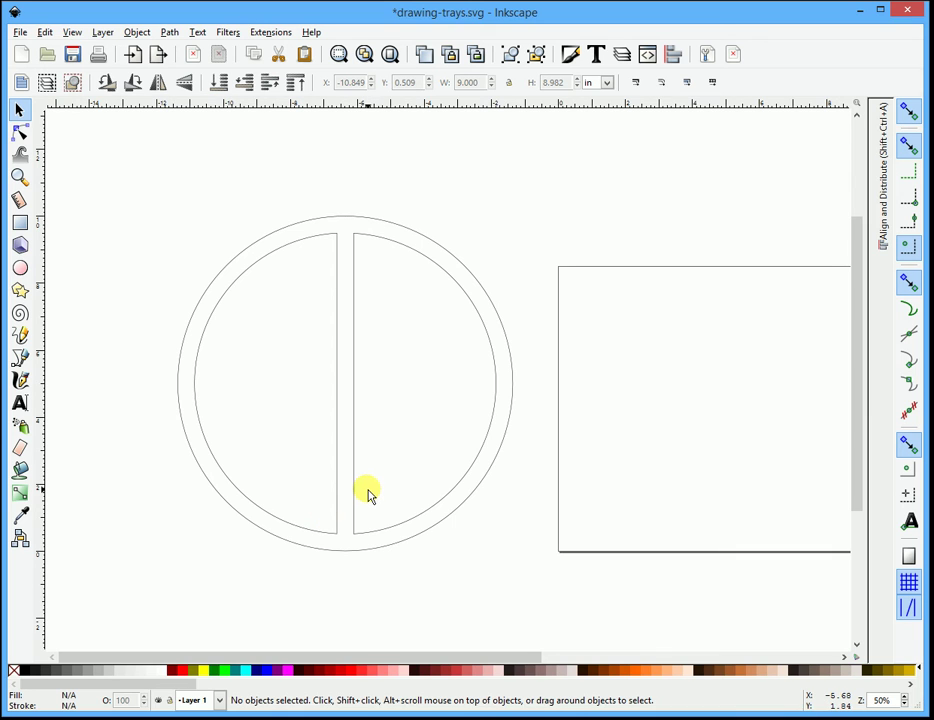
- Undo the cut and add a horizontal copy of the strip, centred on the circle
key(ctrl)
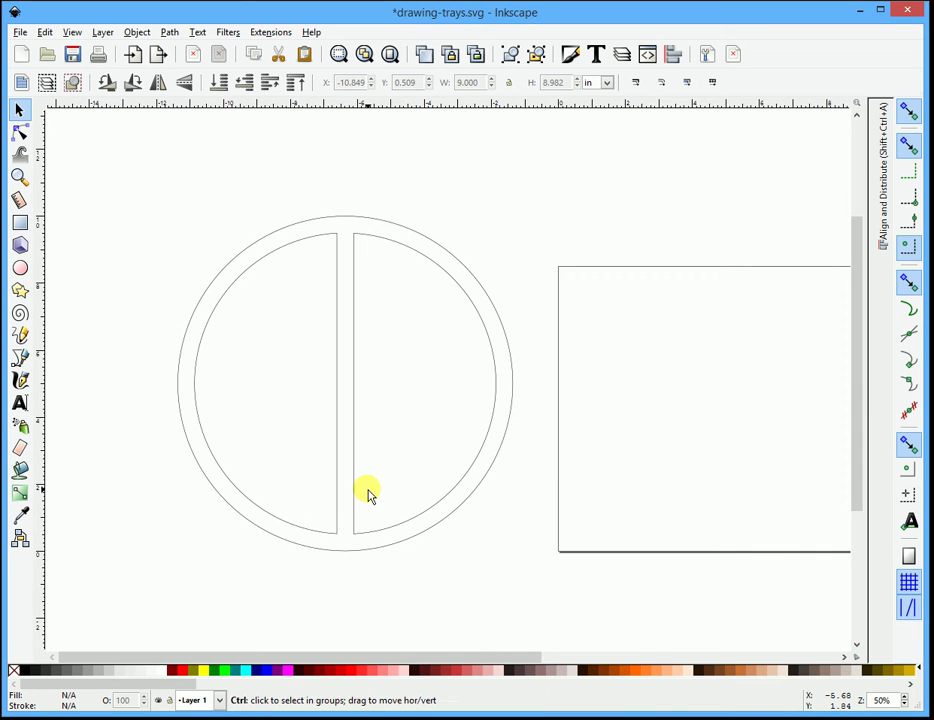
key(ctrl+z)
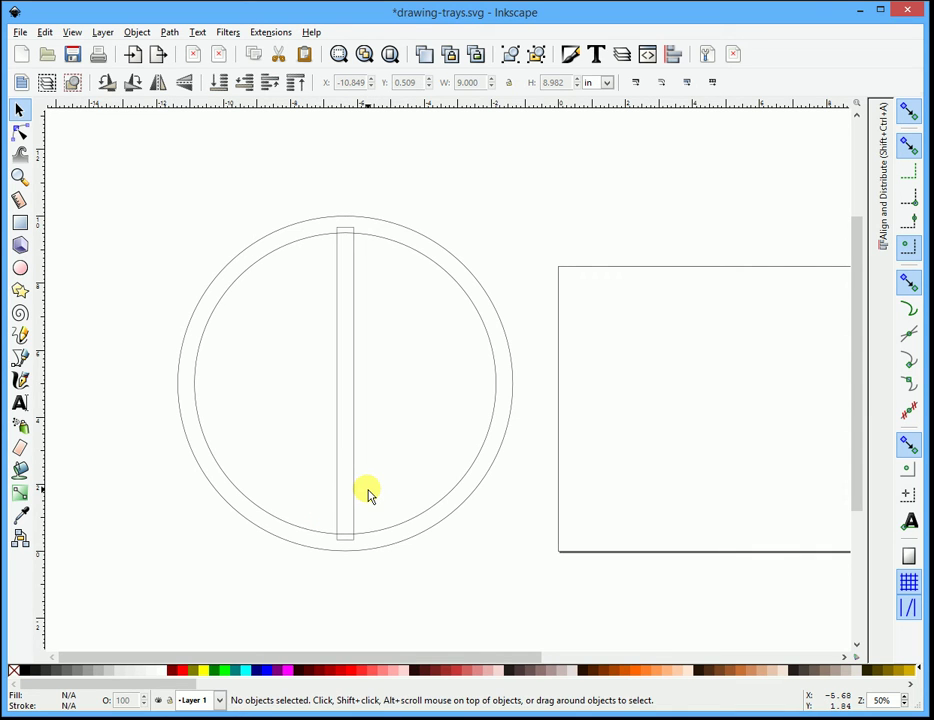
click(352, 418)
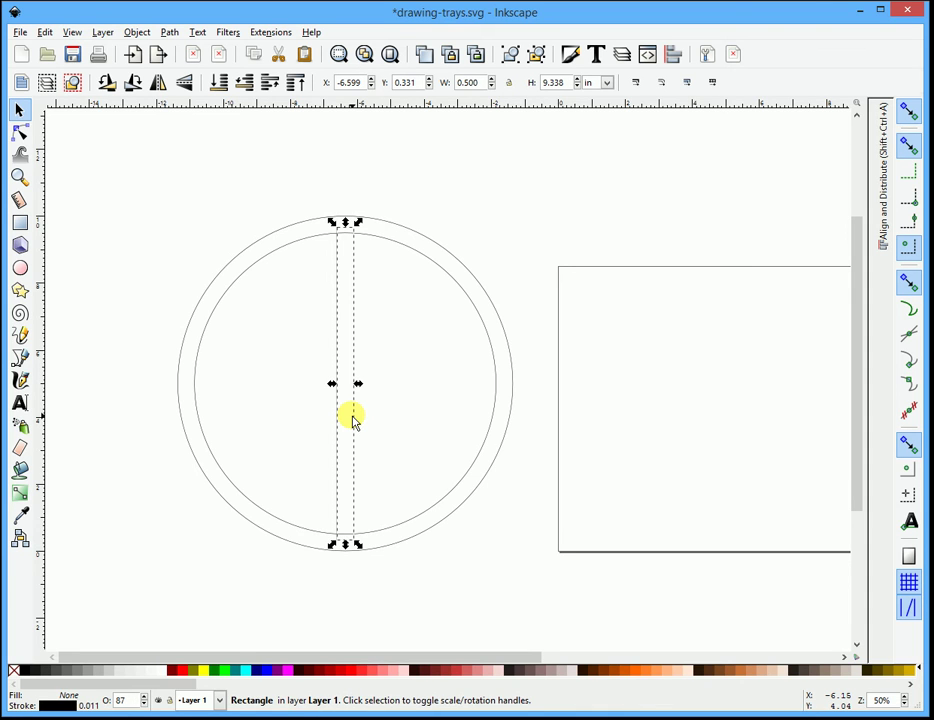
key(ctrl+v)
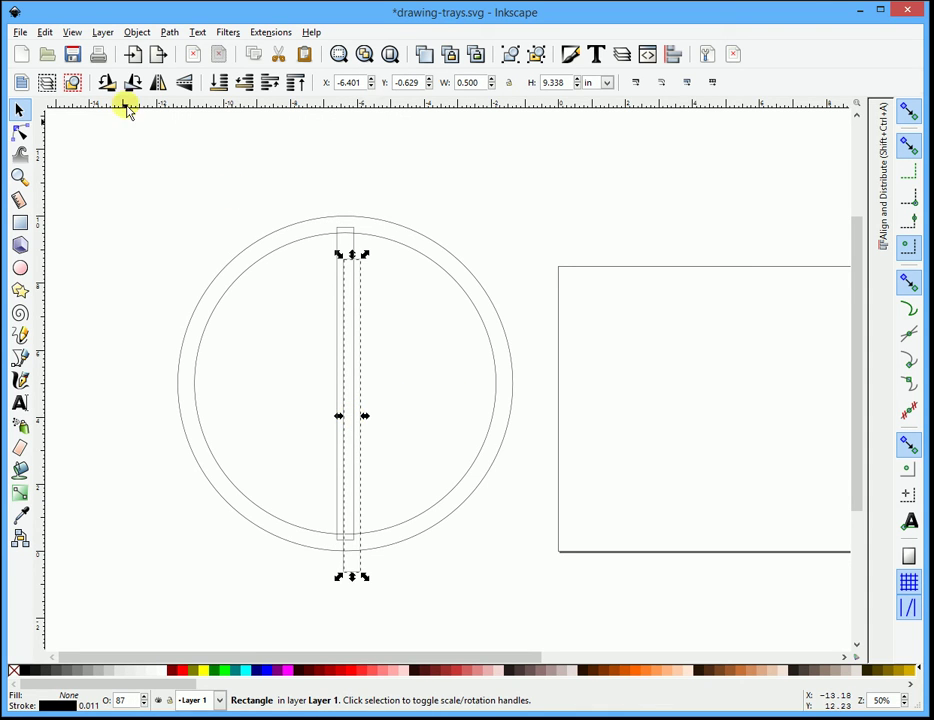
click(107, 83)
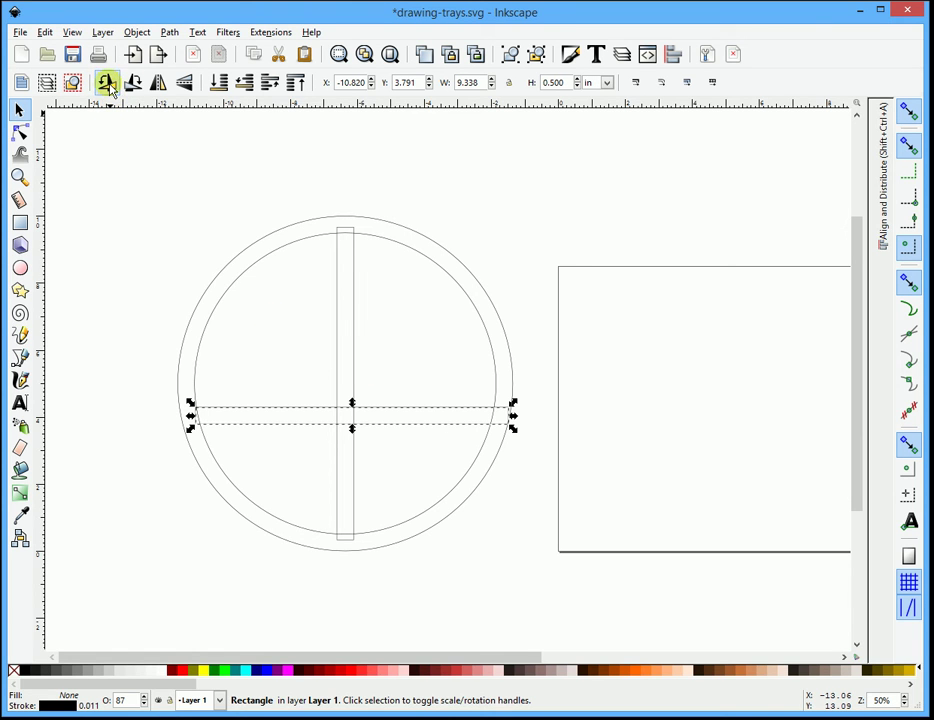
drag(410, 428, 402, 385)
click(400, 432)
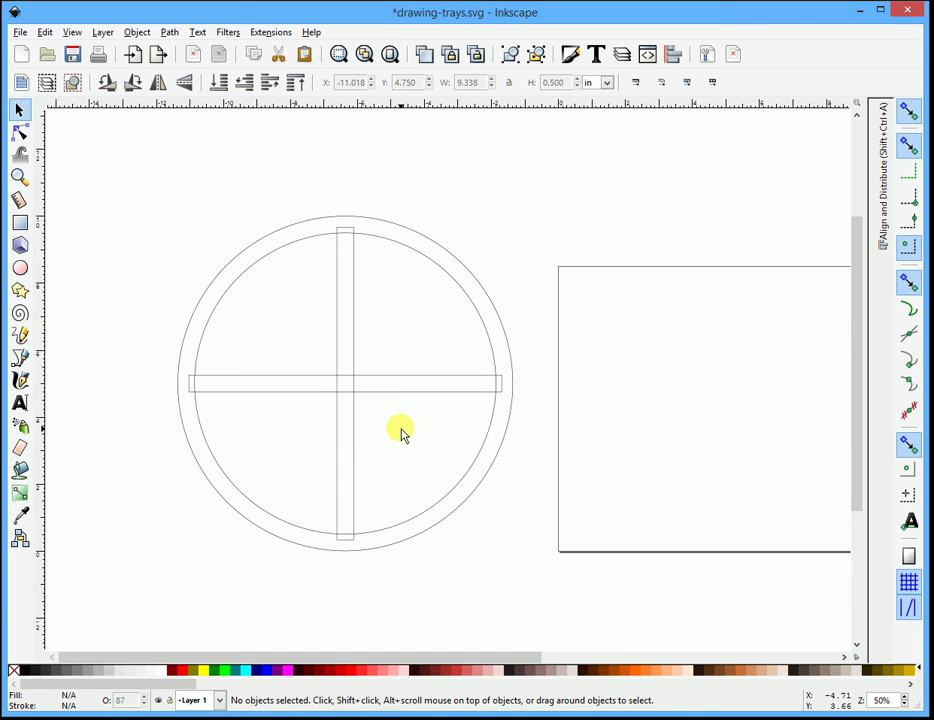
- Union the vertical and horizontal strips into one cross-shaped divider
click(357, 422)
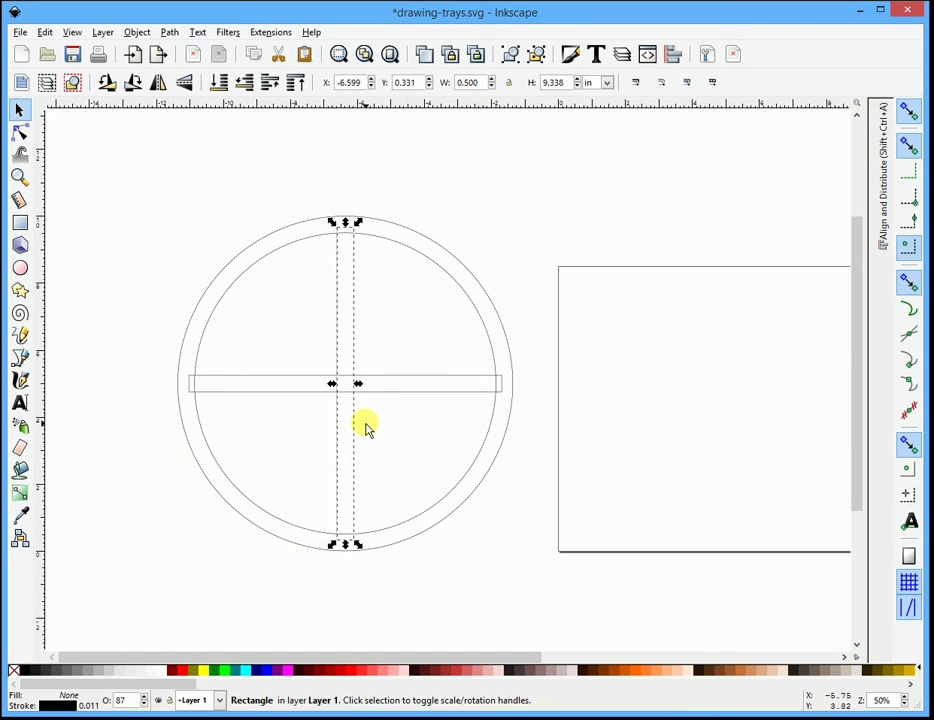
shift+click(389, 389)
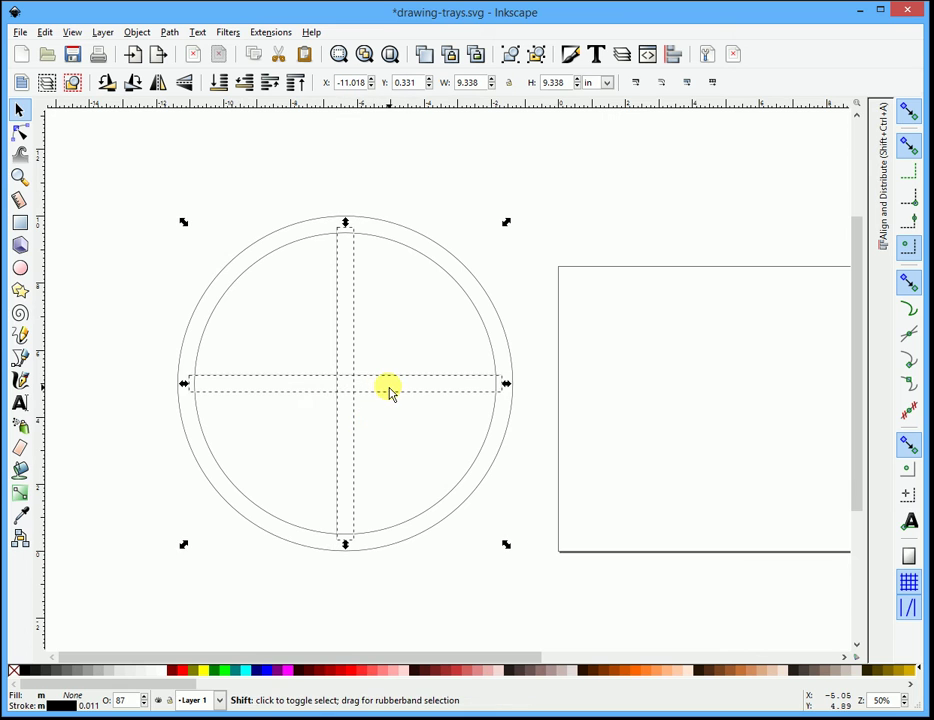
click(169, 33)
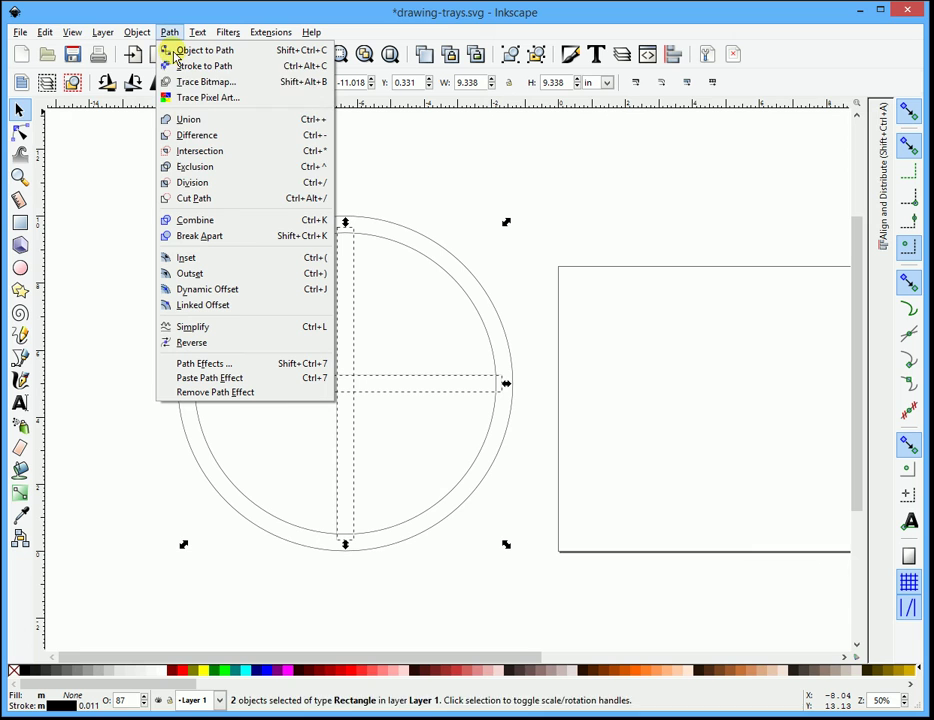
click(185, 120)
click(461, 200)
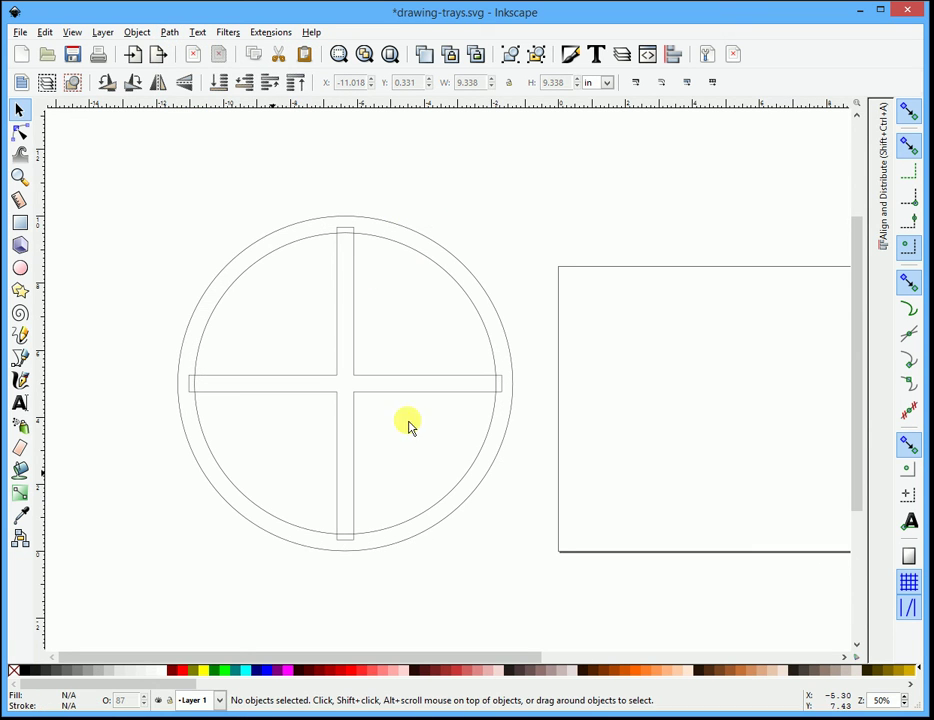
- Subtract the cross from the inner circle with Path > Difference and inspect the quartered result
click(346, 296)
key(shift)
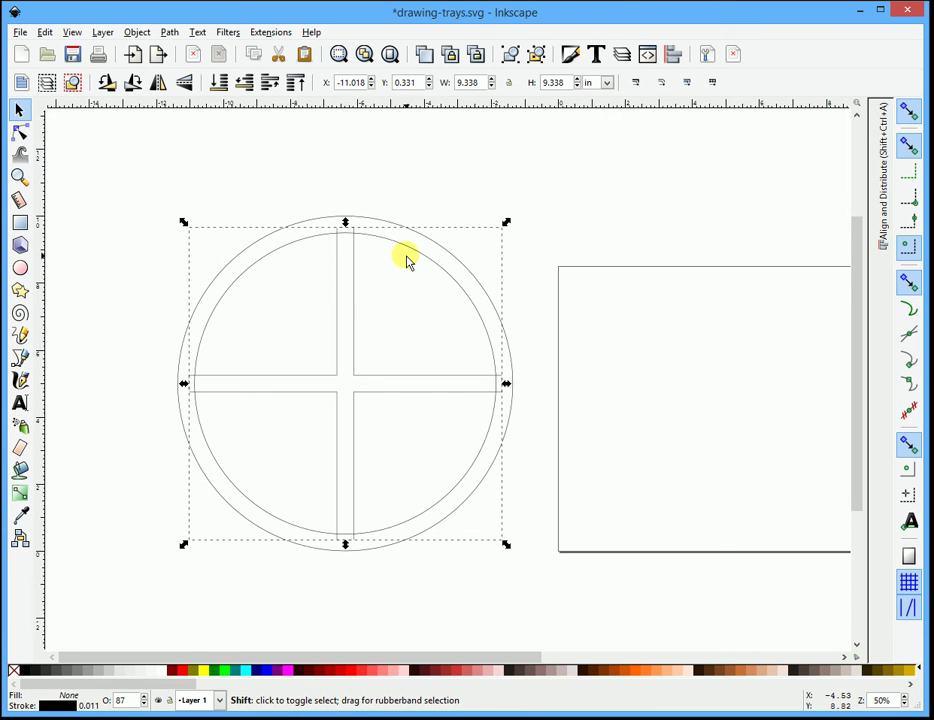
shift+click(414, 252)
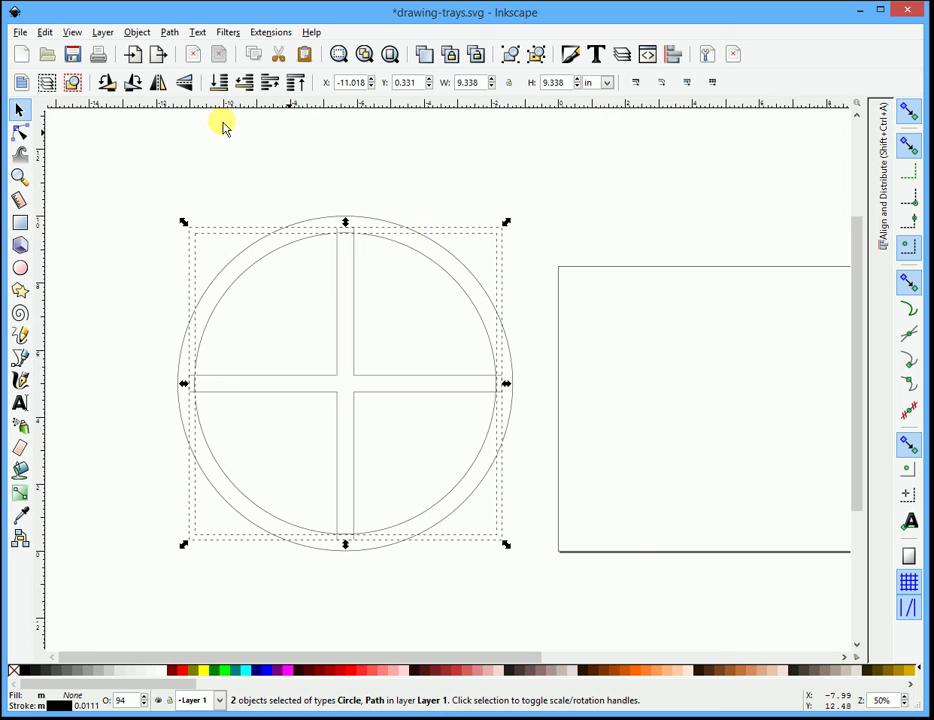
click(170, 33)
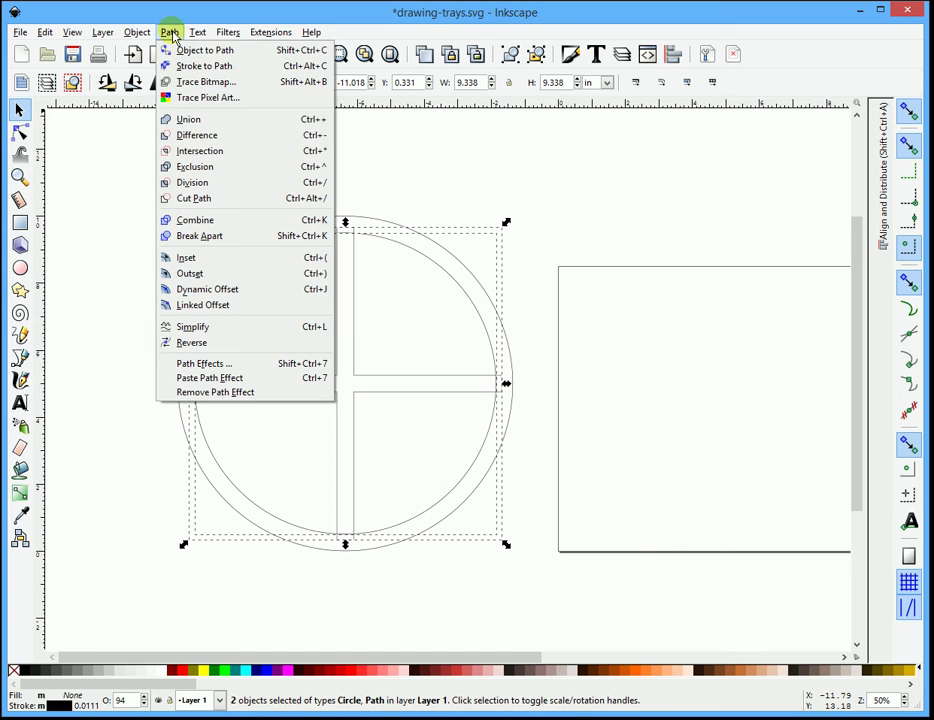
click(204, 135)
click(434, 280)
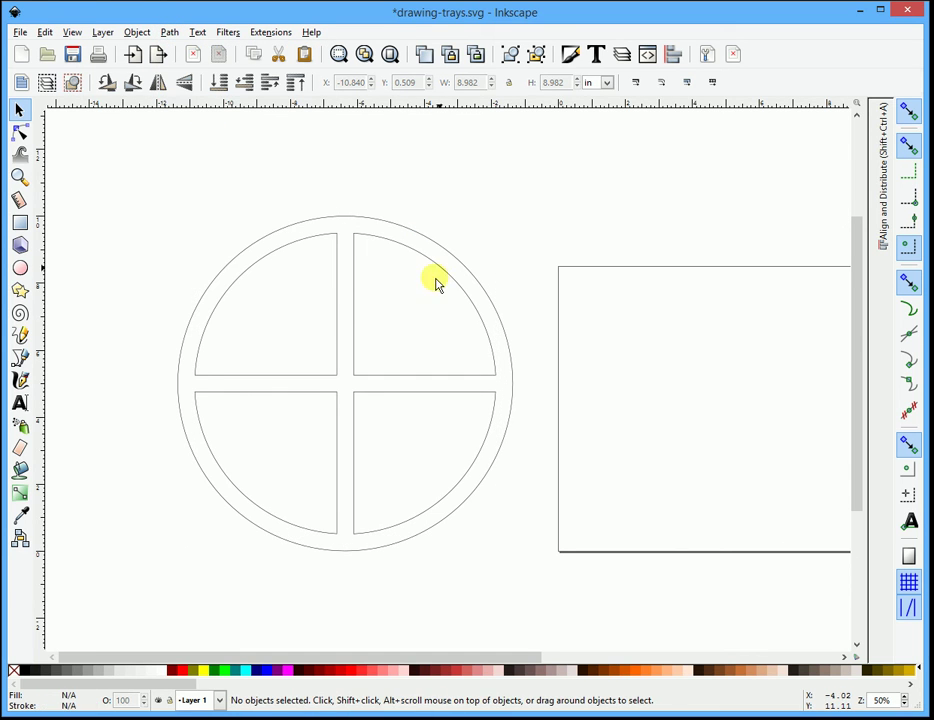
click(352, 309)
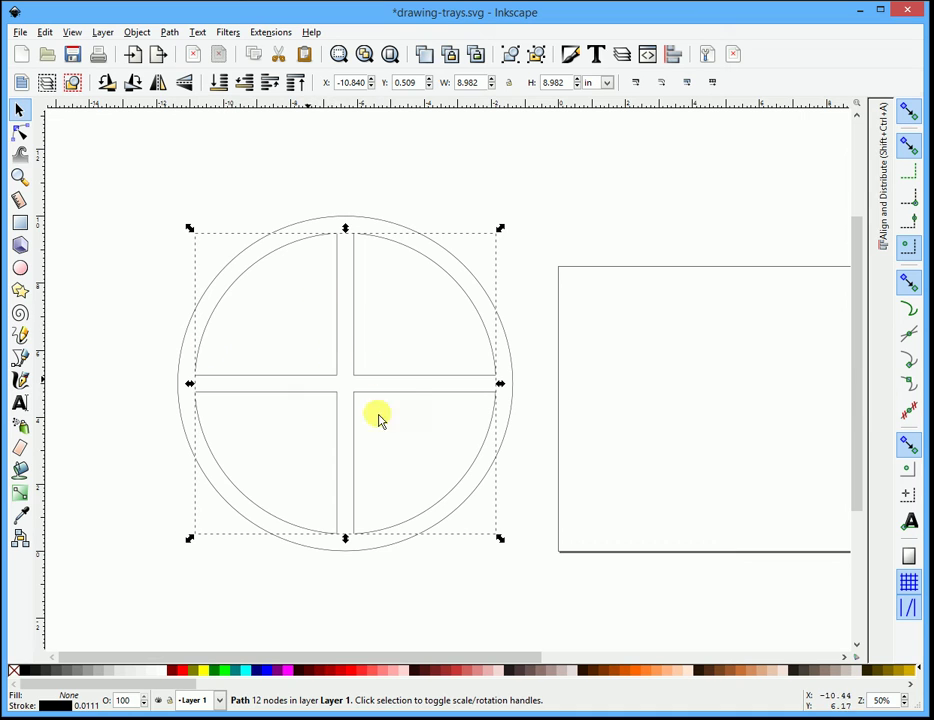
click(369, 329)
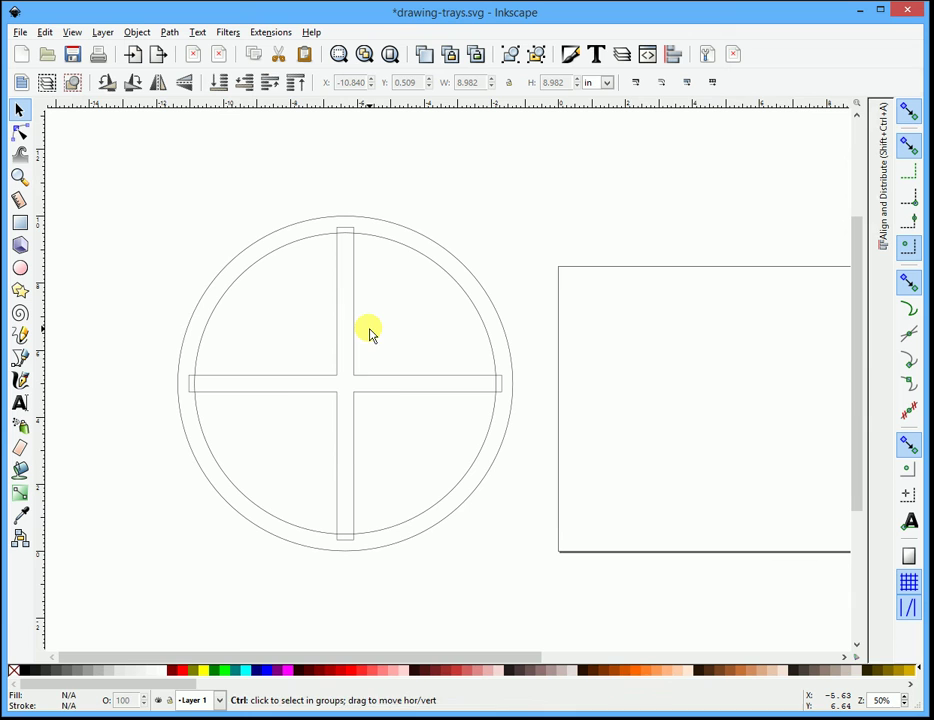
- Copy the vertical strip, rotate the copy to 45°, and centre it on the circle
click(358, 322)
key(ctrl+c)
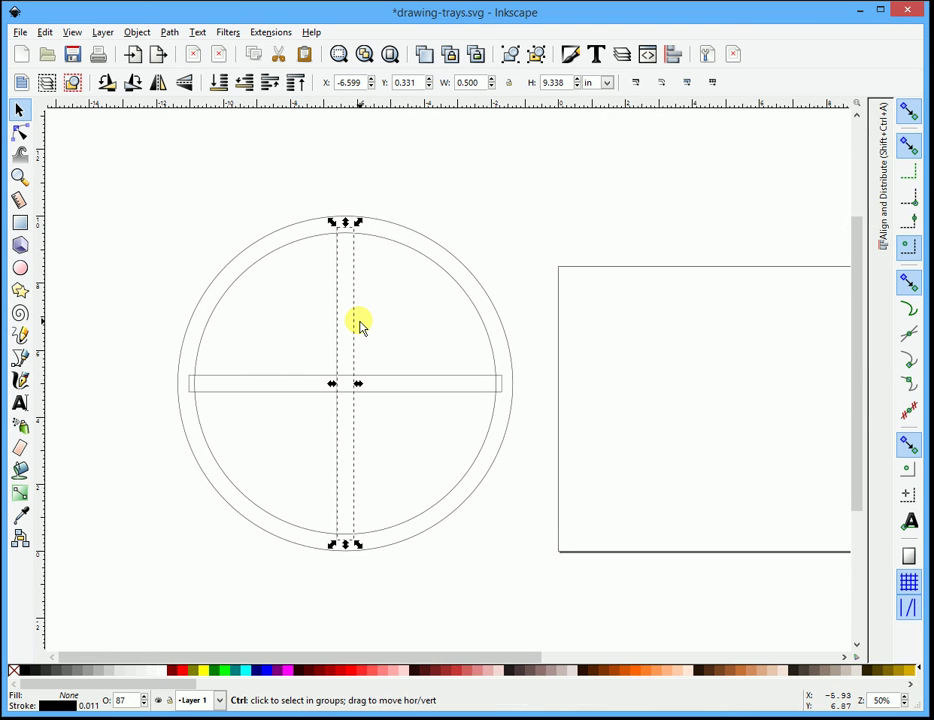
key(ctrl+v)
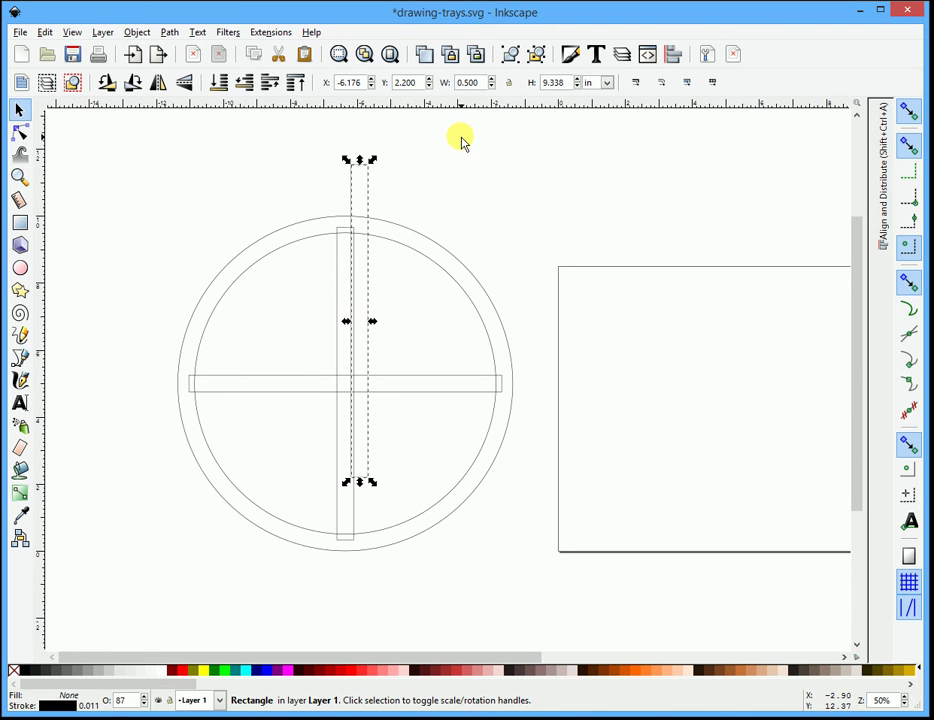
click(362, 186)
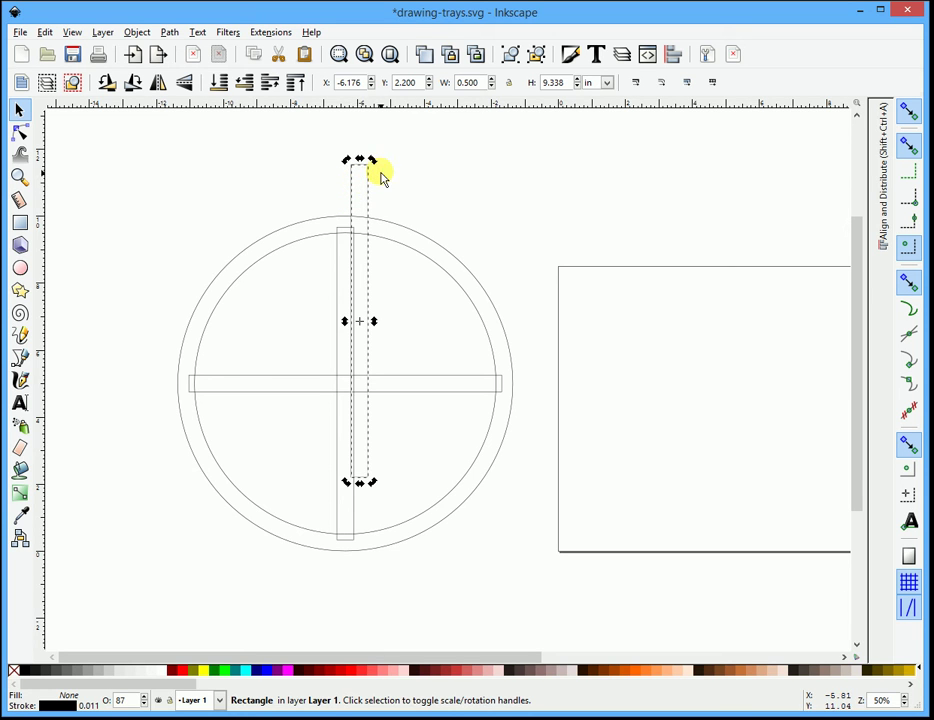
key(ctrl)
drag(373, 160, 279, 205)
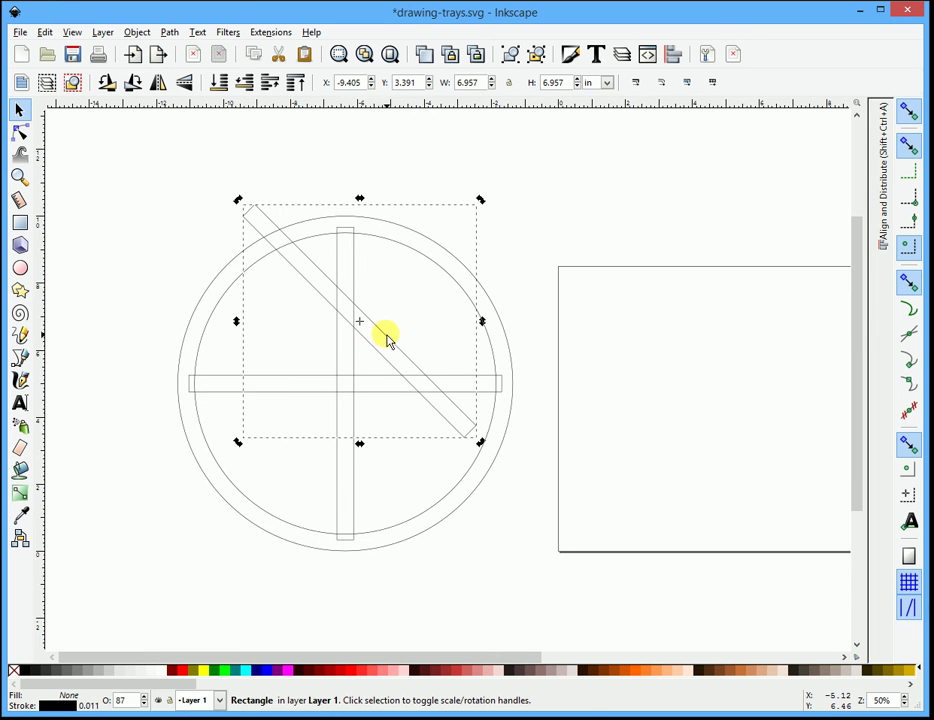
drag(388, 340, 381, 406)
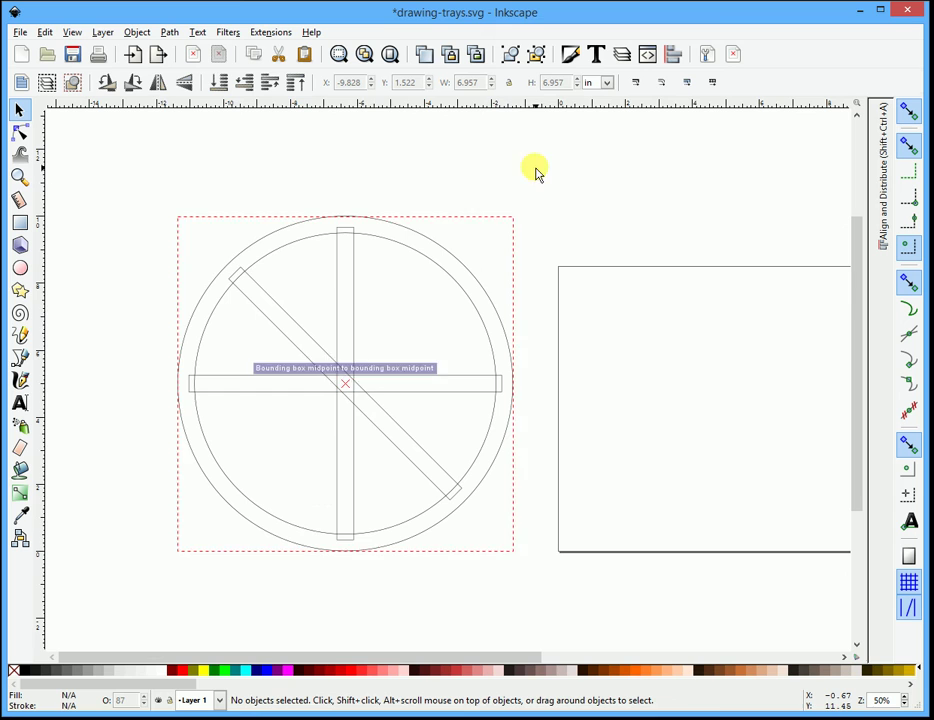
- Add a horizontally flipped copy of the diagonal strip, centred to form the opposite diagonal
click(389, 446)
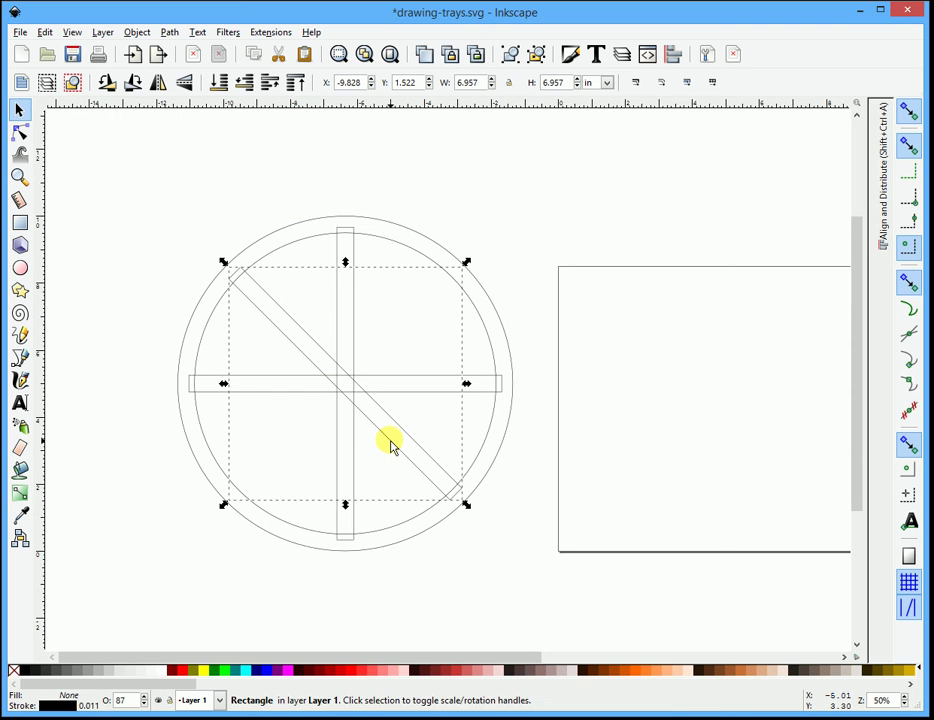
key(ctrl+z)
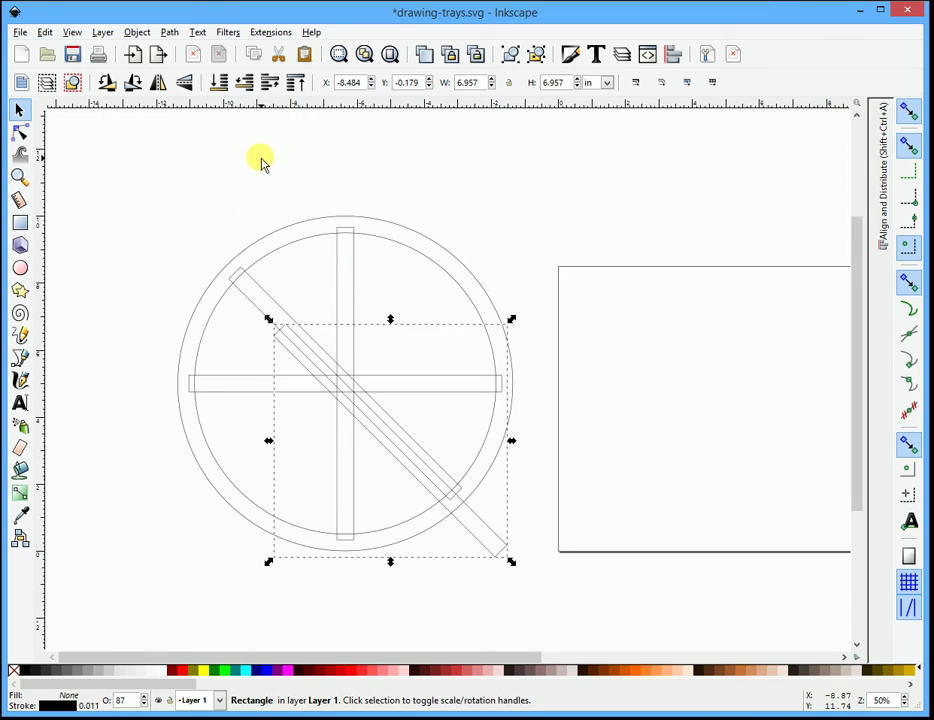
click(158, 84)
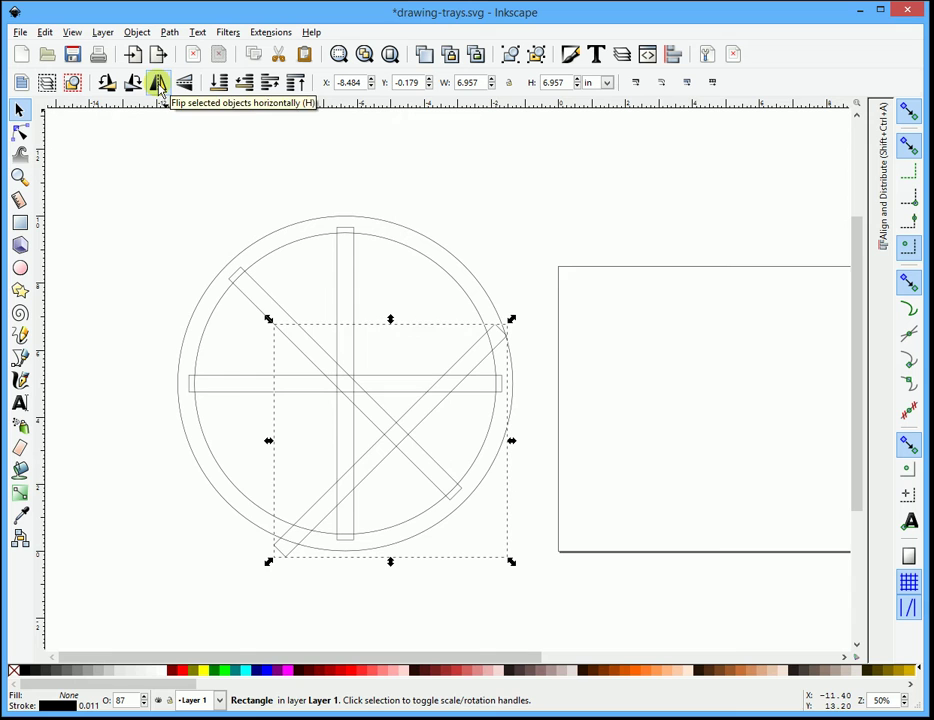
drag(419, 423, 371, 359)
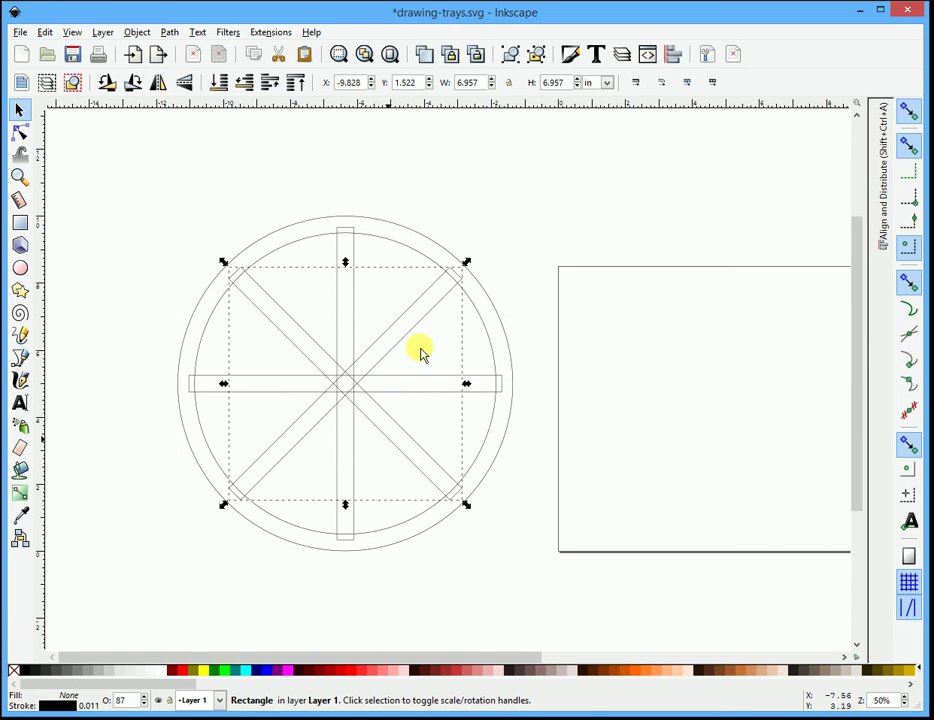
- Union one diagonal bar with the vertical and horizontal bars into one shape
click(279, 494)
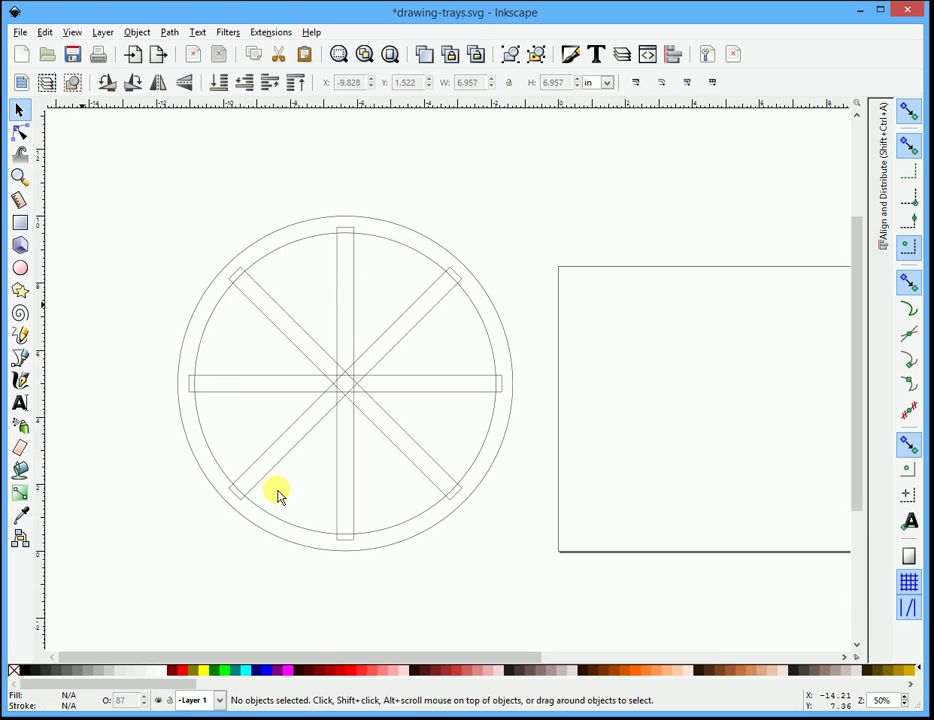
click(284, 341)
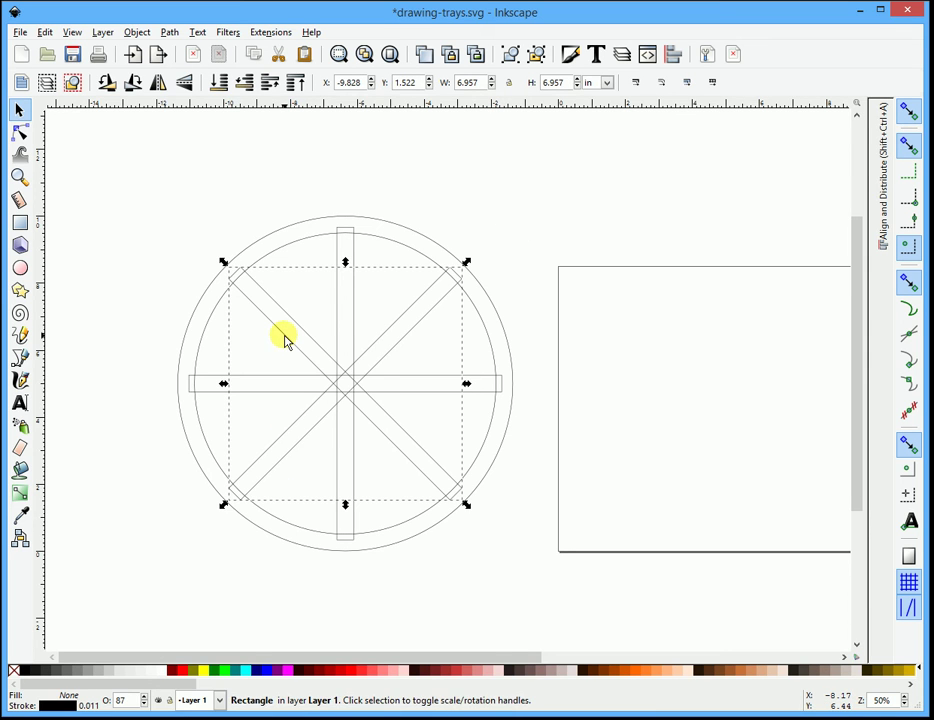
shift+click(338, 245)
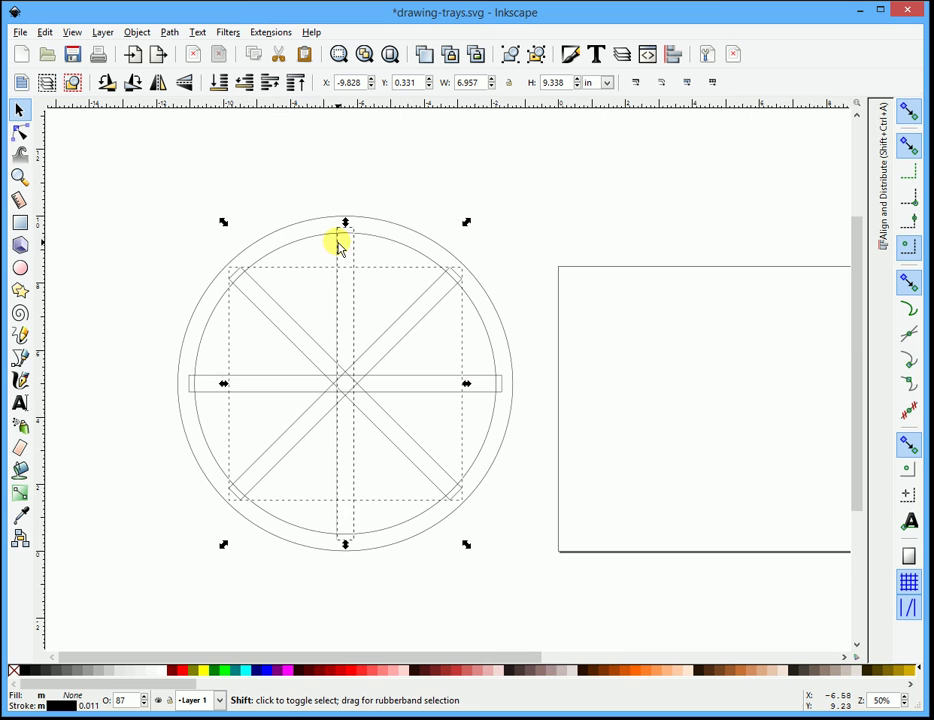
shift+click(485, 391)
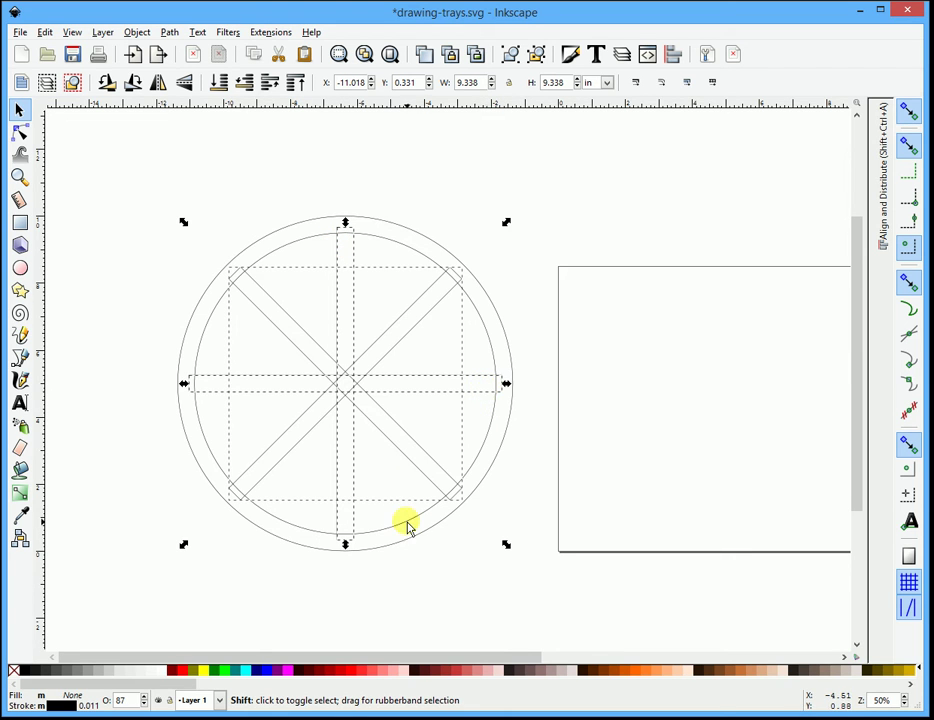
click(167, 35)
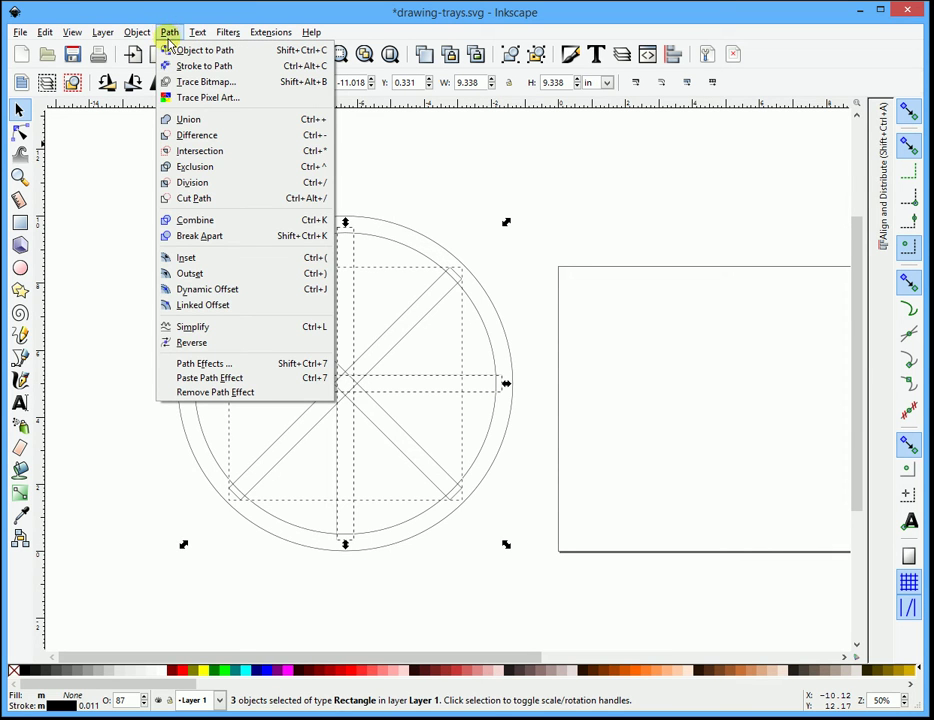
click(204, 120)
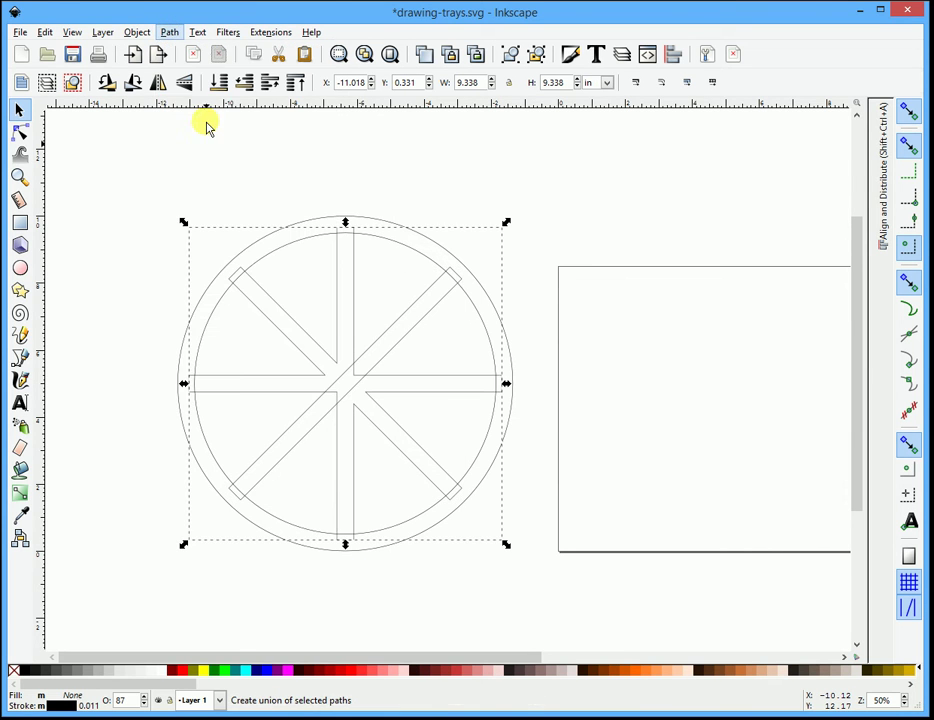
click(543, 358)
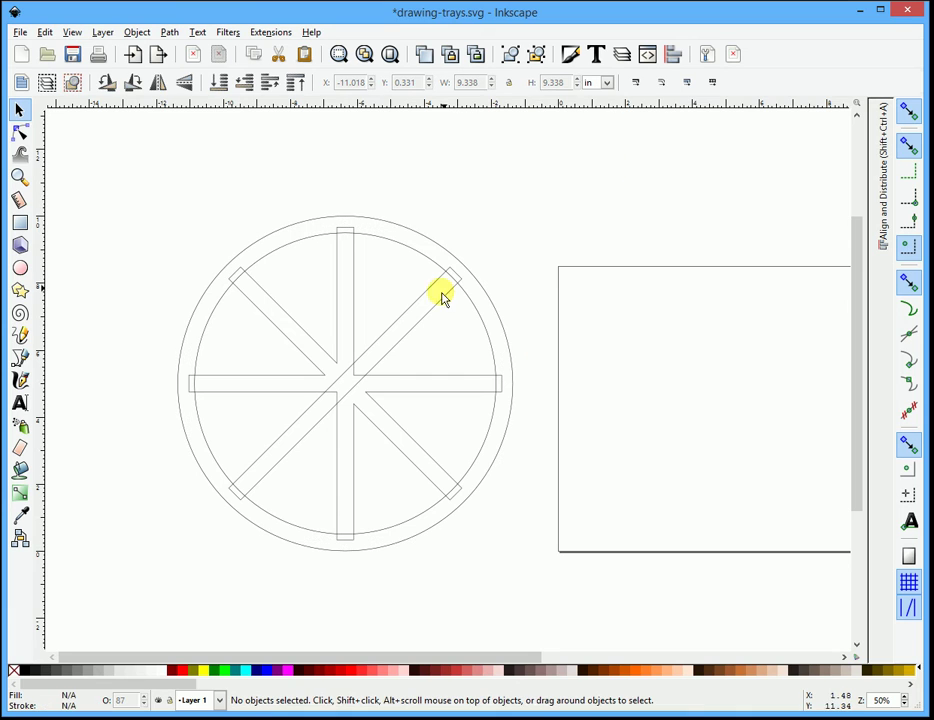
- Unite the remaining diagonal bar with the merged spokes
click(358, 286)
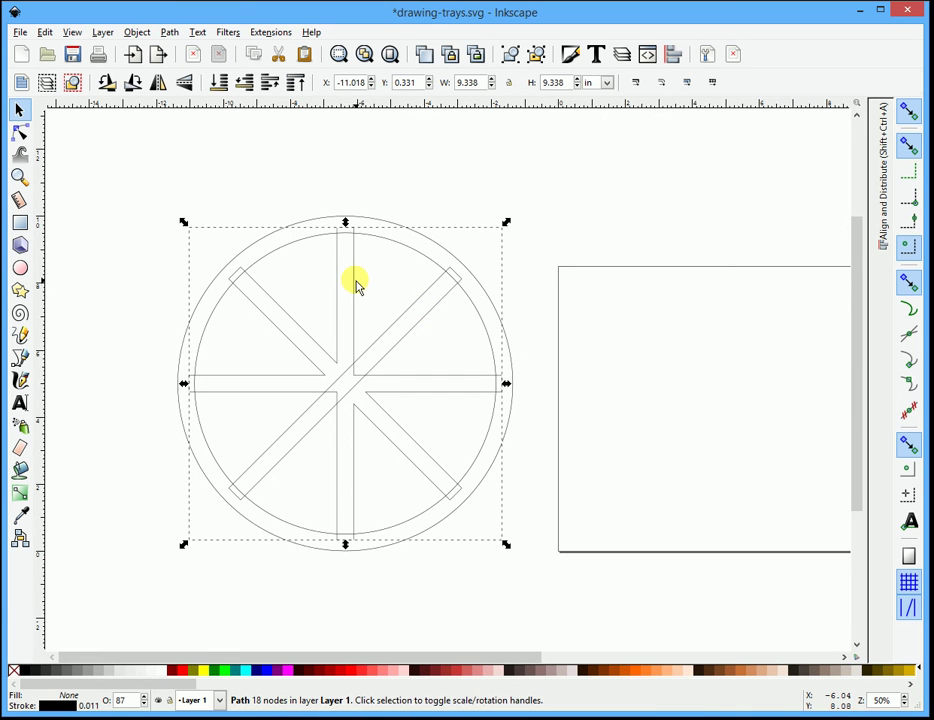
key(shift)
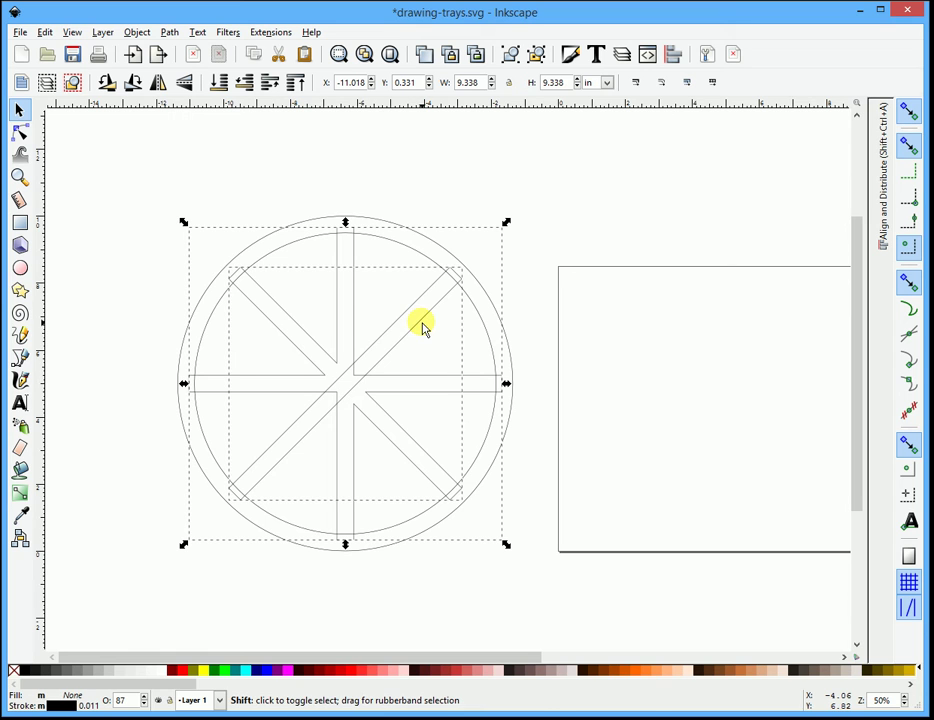
shift+click(348, 217)
click(172, 32)
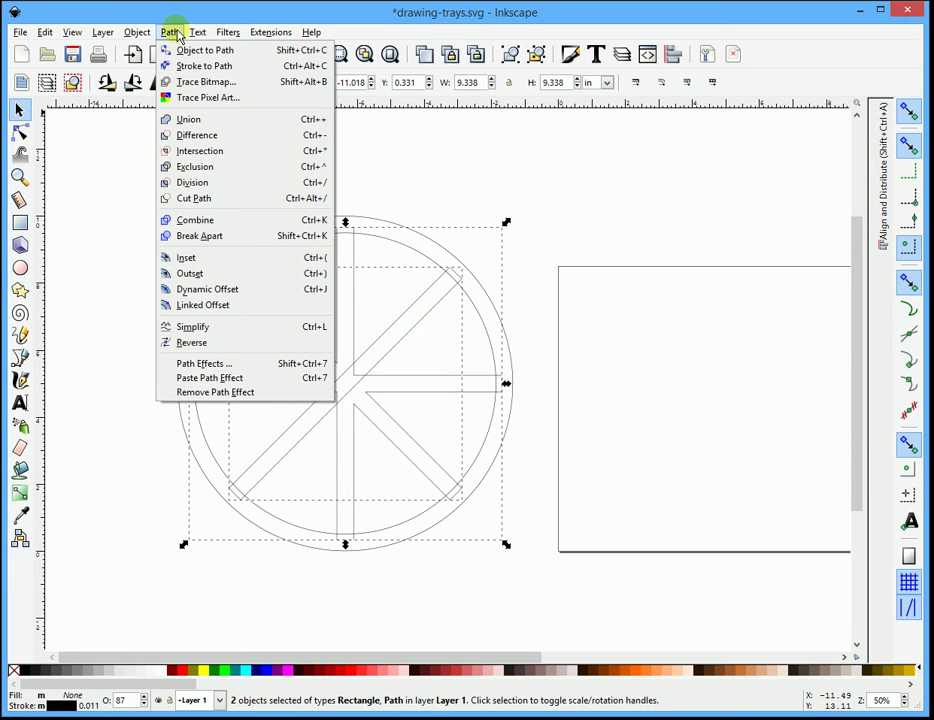
click(170, 119)
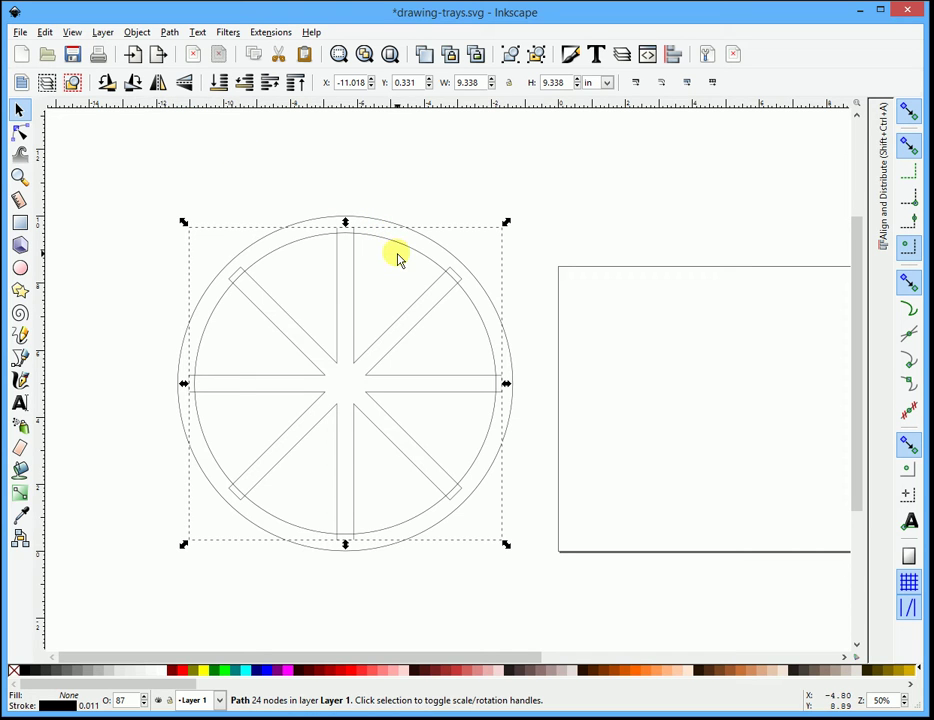
- Subtract the eight-spoke shape from the inner circle, leaving eight wedge segments
key(shift)
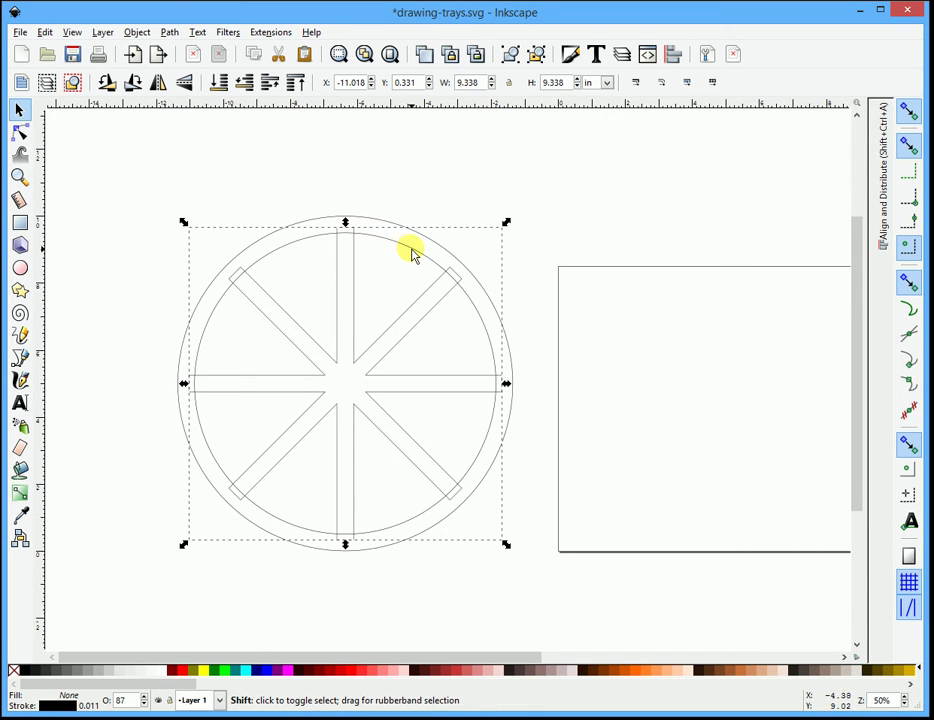
shift+click(410, 253)
click(169, 33)
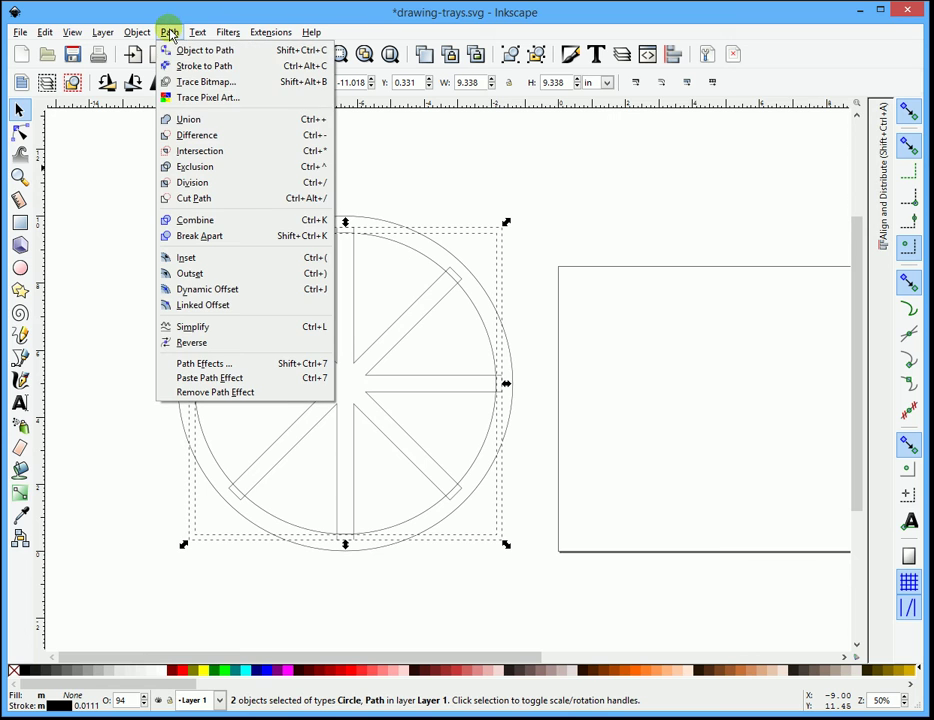
click(217, 136)
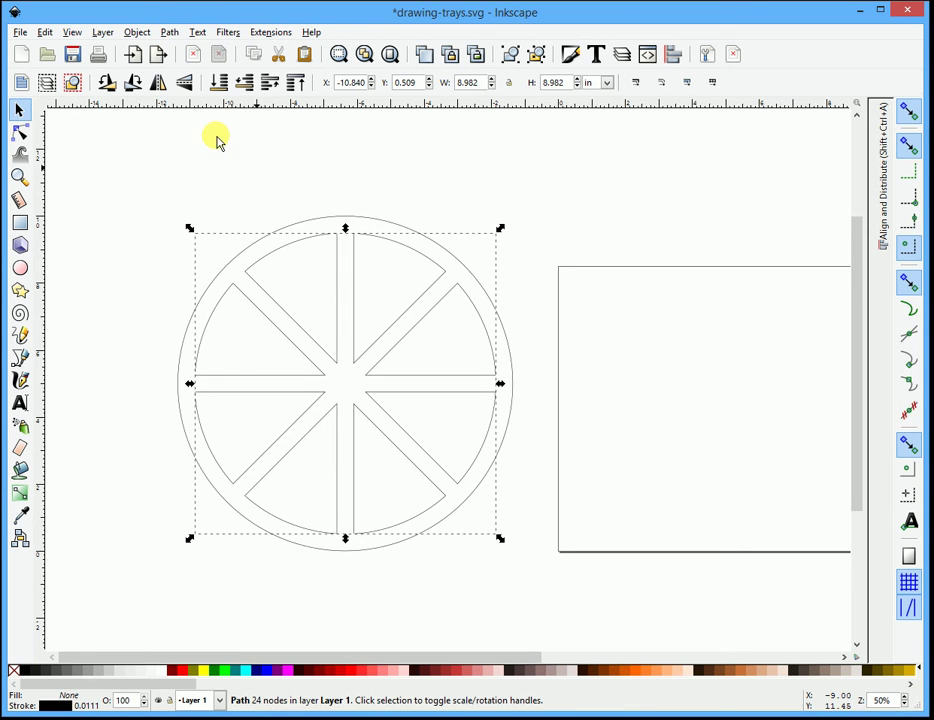
key(Escape)
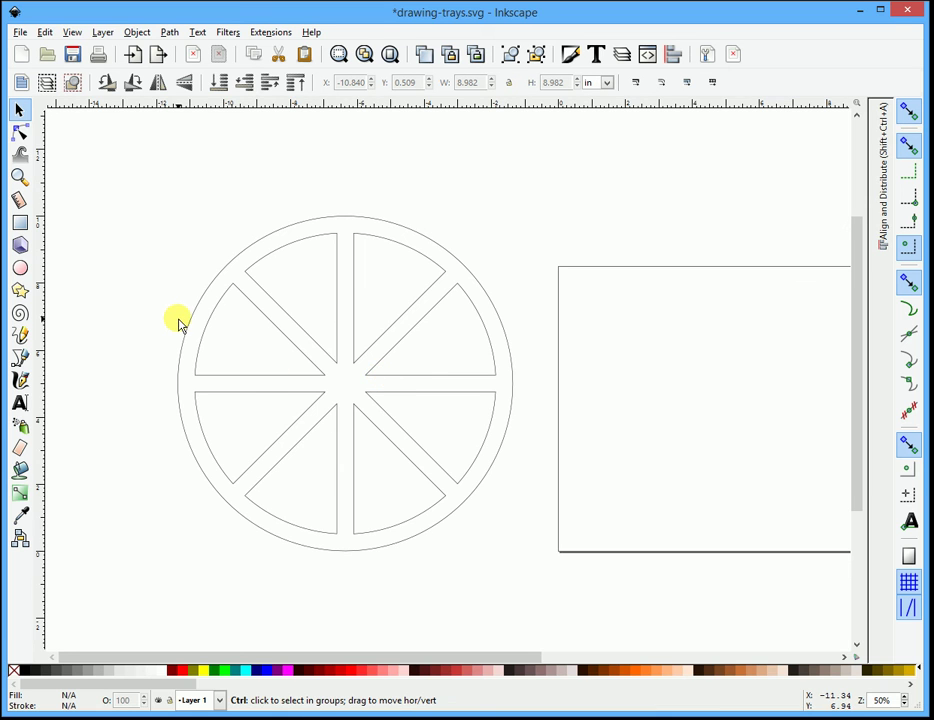
- Select the whole round tray and delete it
ctrl+scroll(177, 319, down, 2)
ctrl+scroll(405, 347, up, 1)
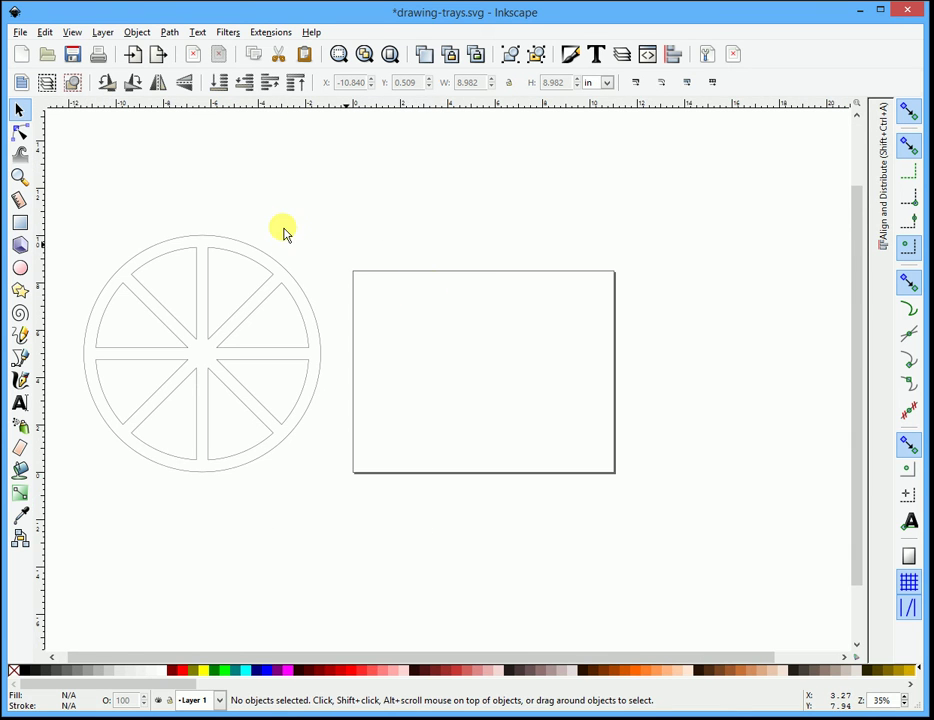
drag(60, 217, 383, 510)
key(Delete)
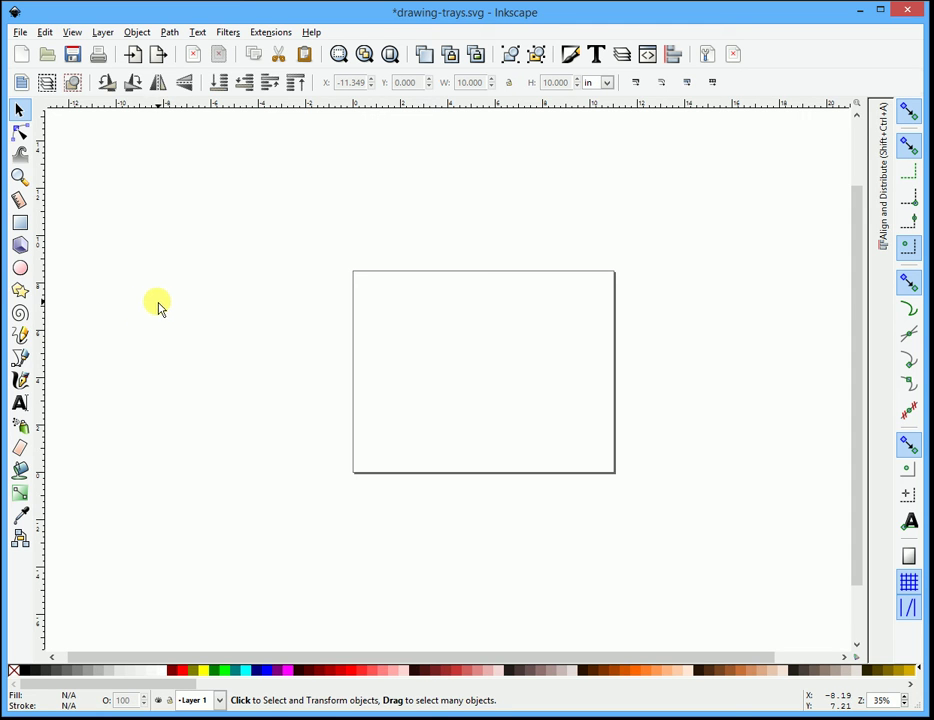
- Draw an 8-corner polygon, 8.935 × 8.935 in, and place it left of the page
click(20, 291)
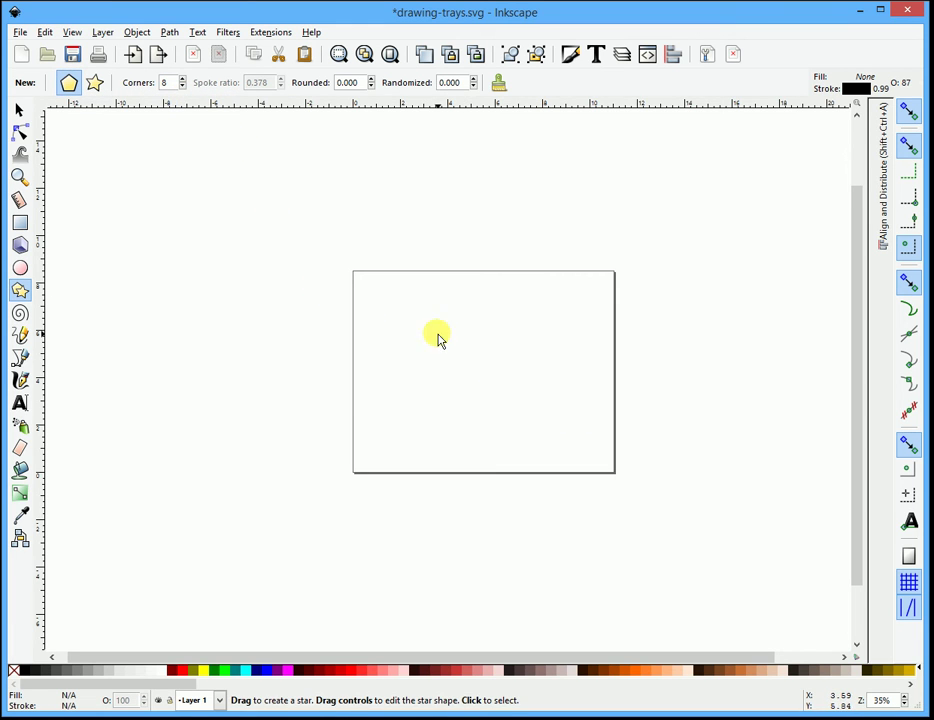
drag(427, 337, 307, 401)
click(20, 113)
click(128, 366)
scroll(125, 361, down, 1)
scroll(127, 362, up, 2)
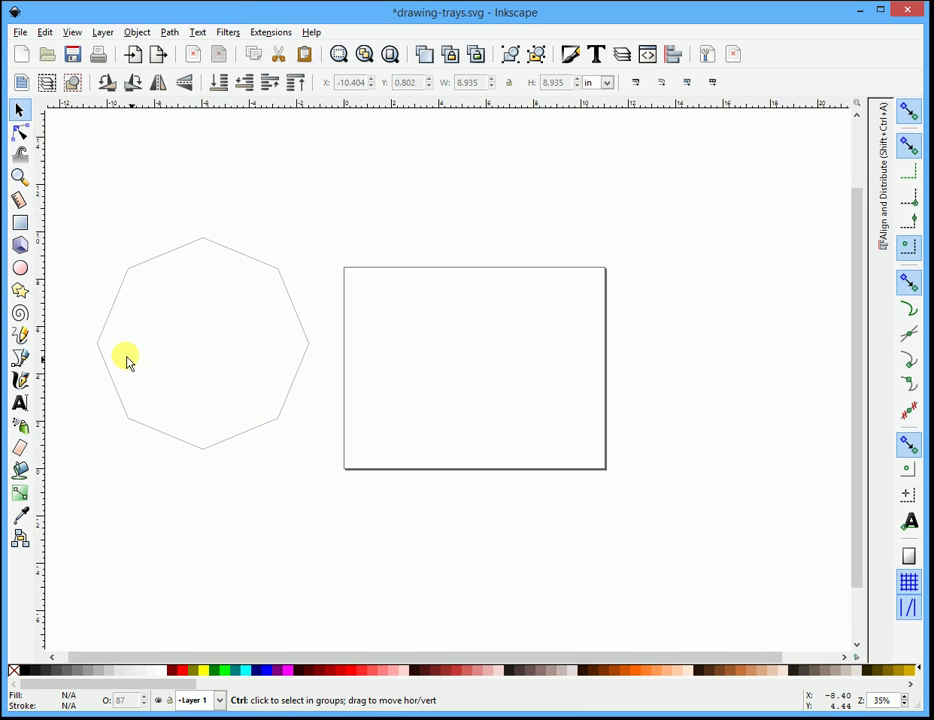
scroll(108, 358, up, 1)
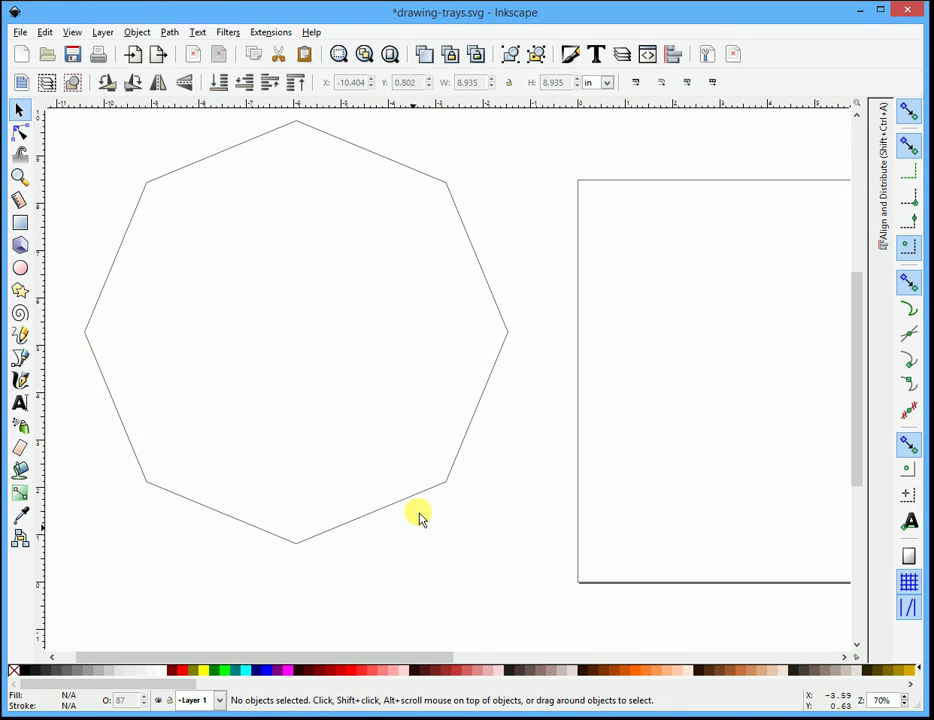
drag(417, 497, 430, 503)
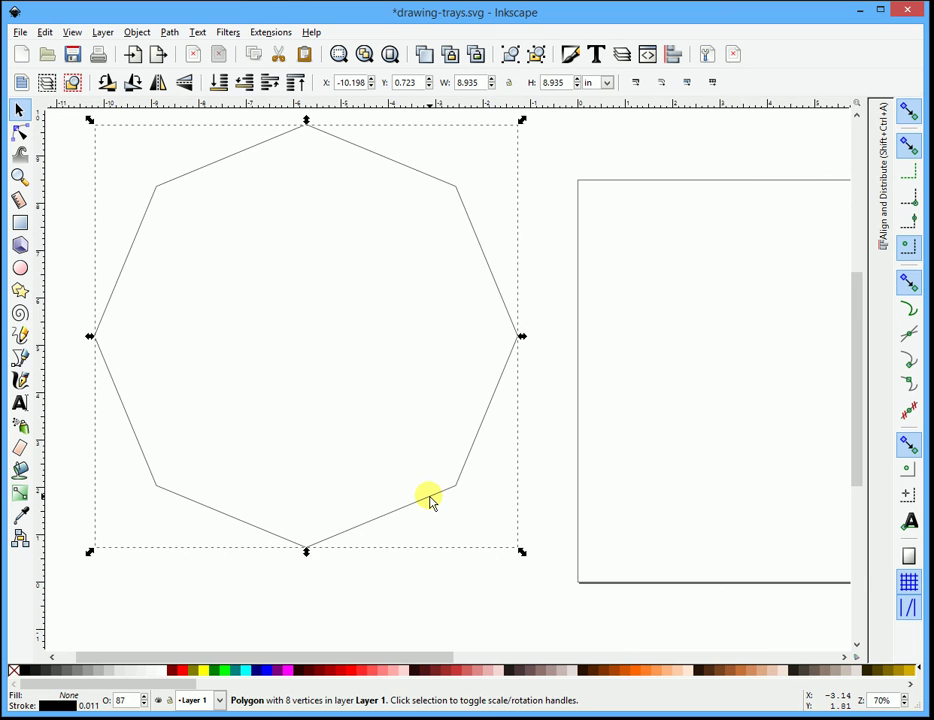
scroll(418, 474, down, 1)
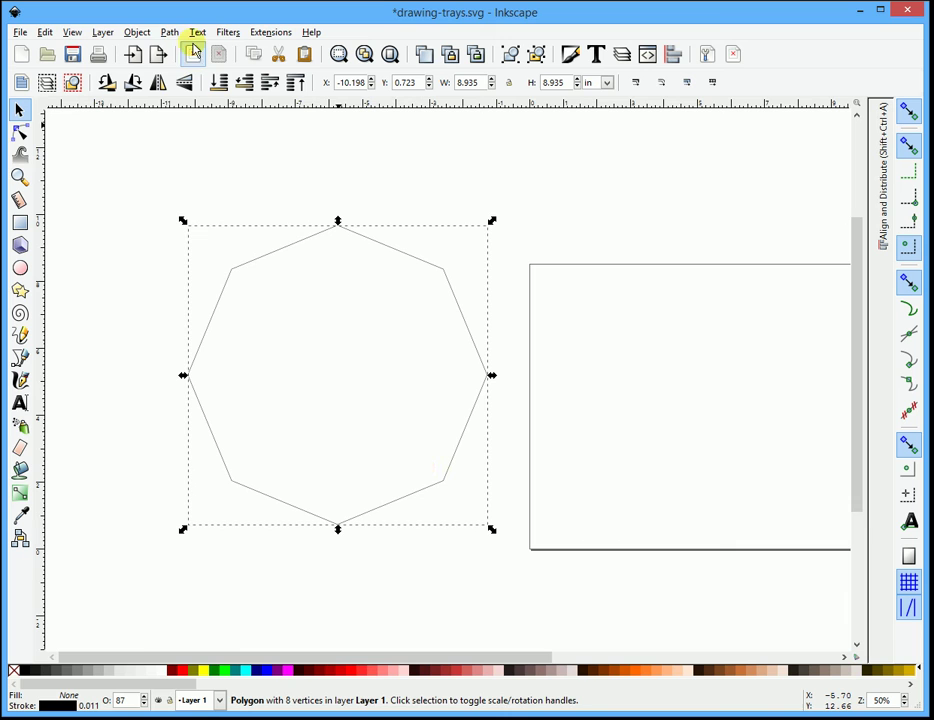
- Rotate the octagon 22.5° with Object > Transform so its edges lie flat top and bottom
click(140, 32)
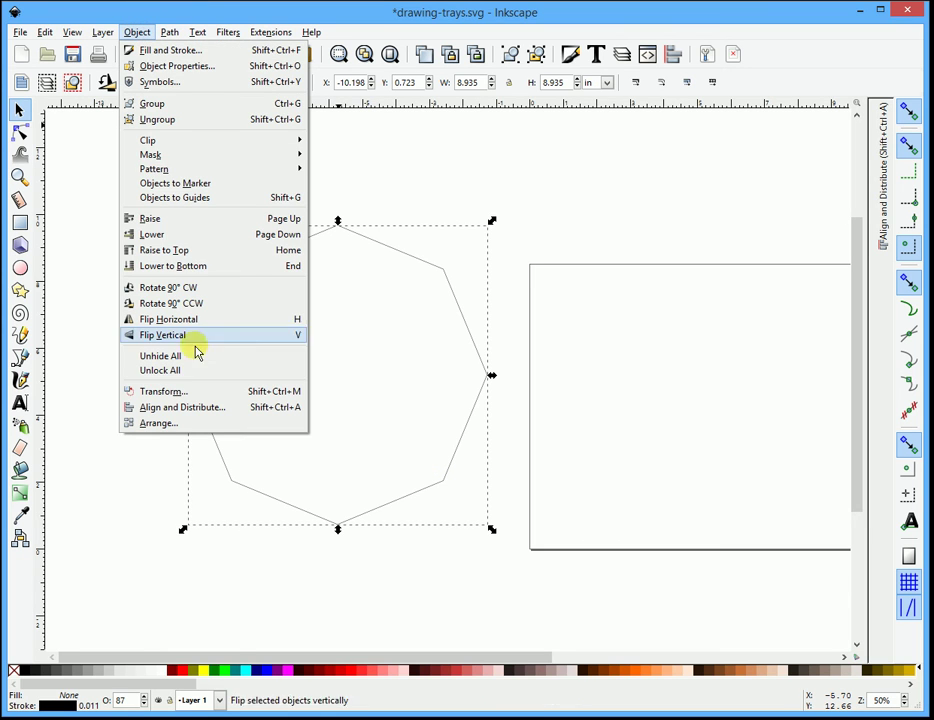
click(195, 391)
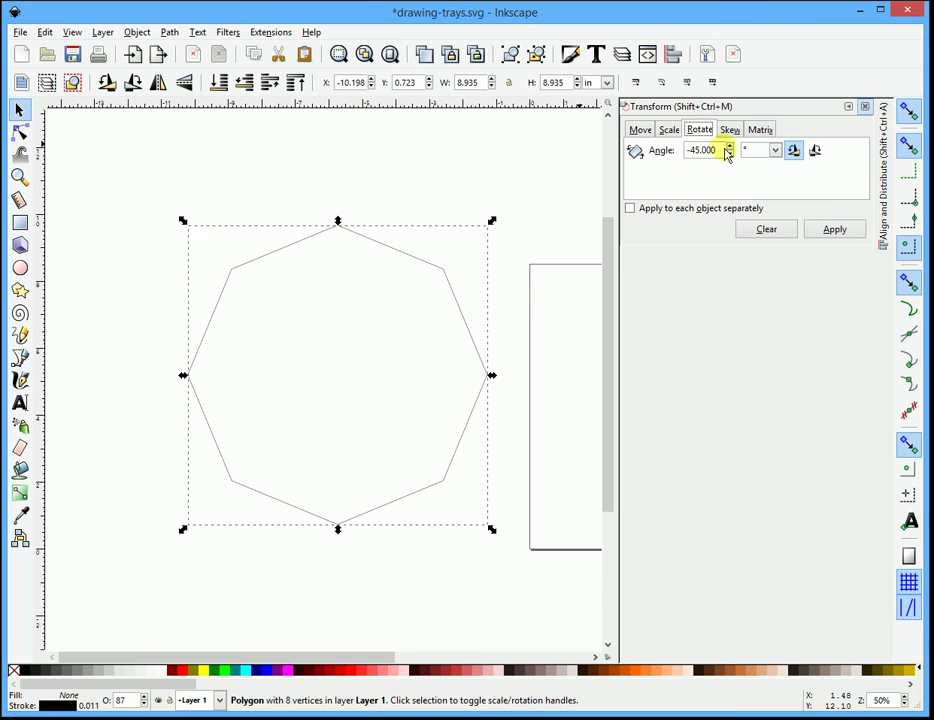
drag(722, 149, 673, 155)
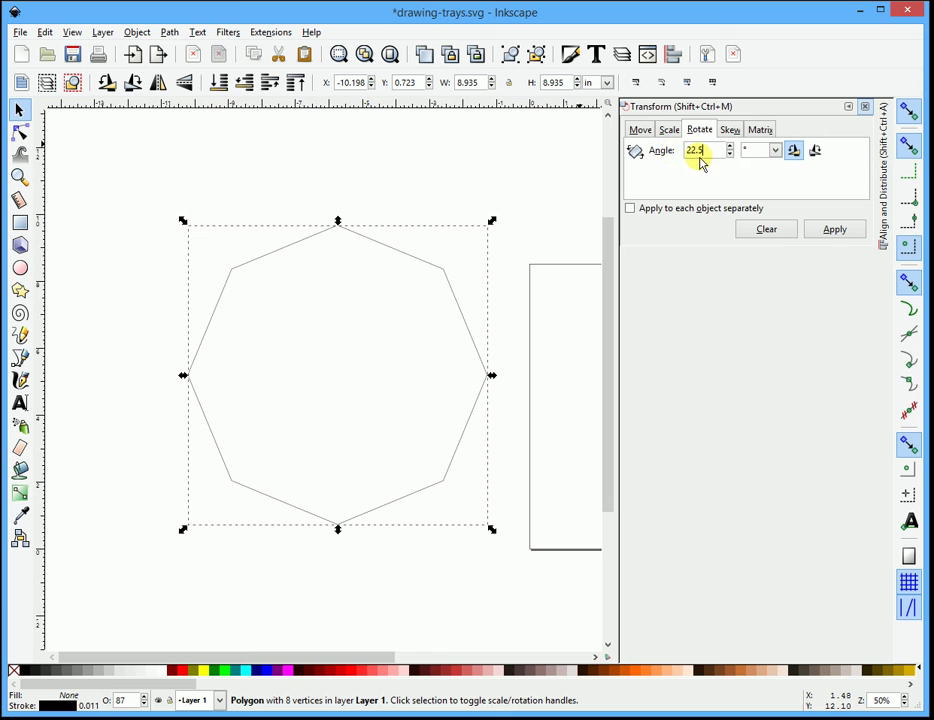
click(838, 230)
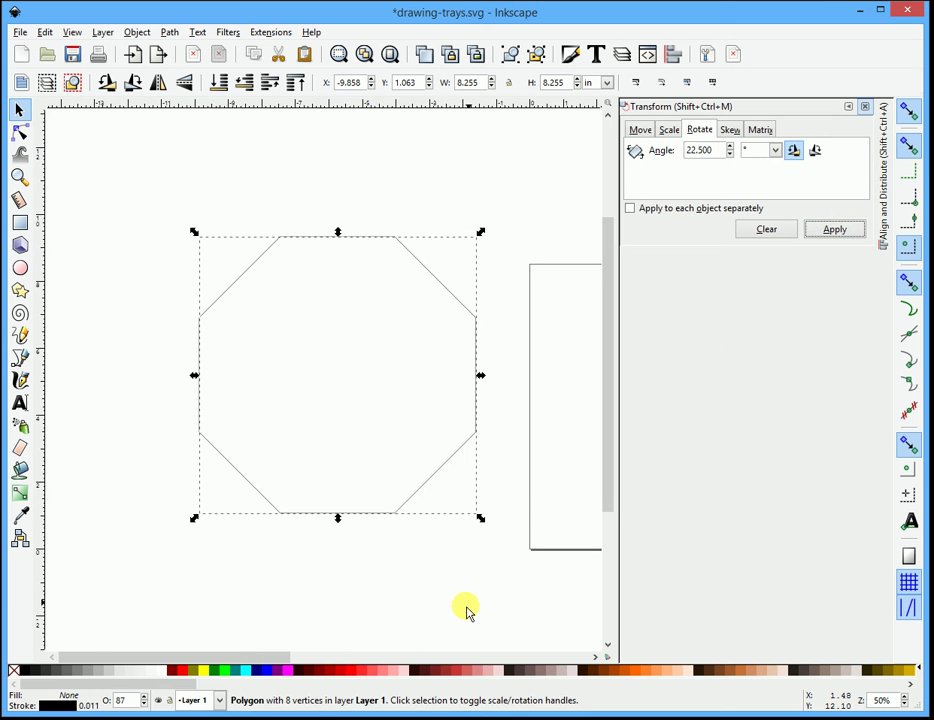
click(427, 551)
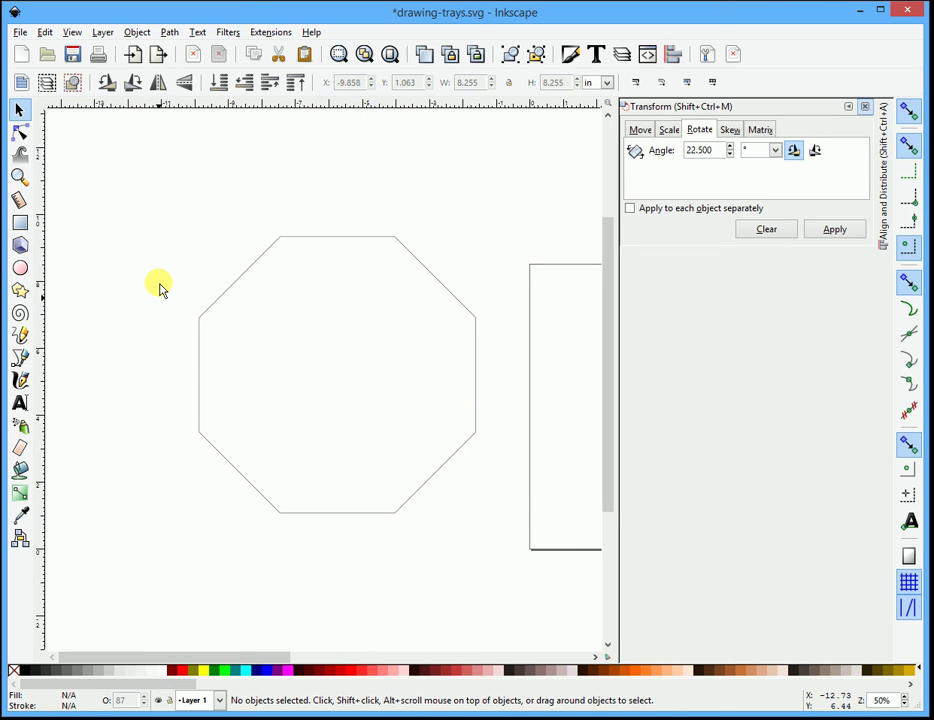
- Resize the octagon to 10 in wide with the lock on, then move it left and down
click(311, 238)
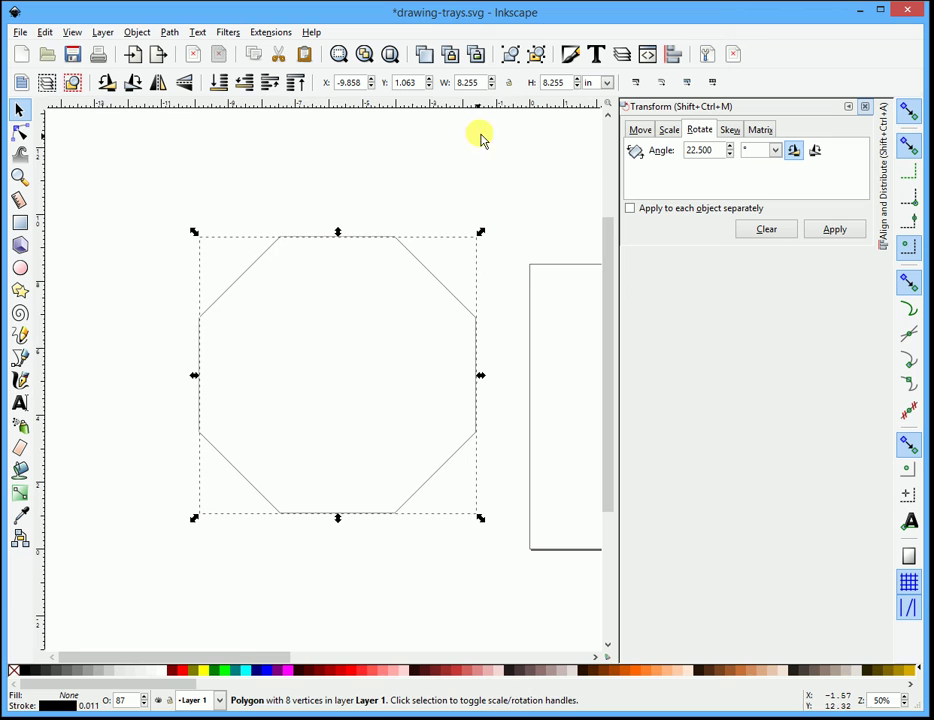
double_click(478, 86)
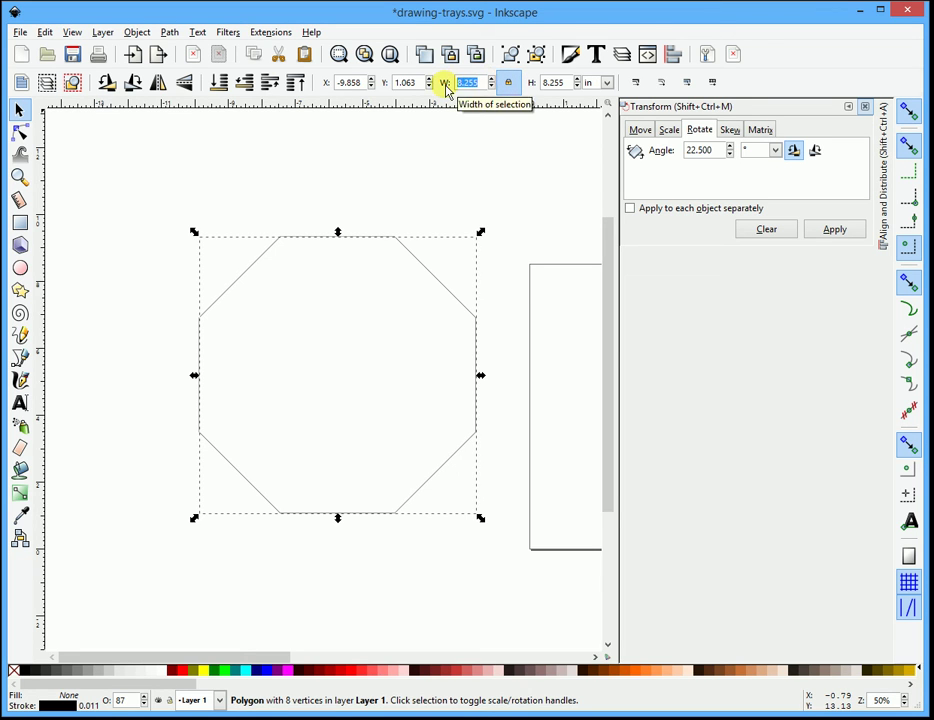
text(10)
key(Return)
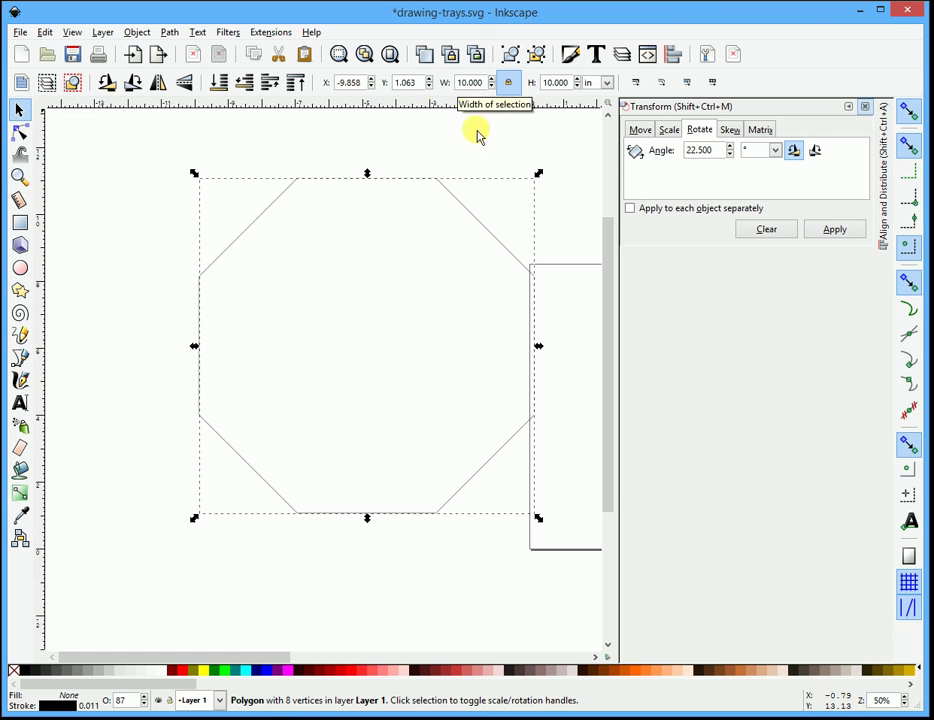
drag(473, 223, 412, 233)
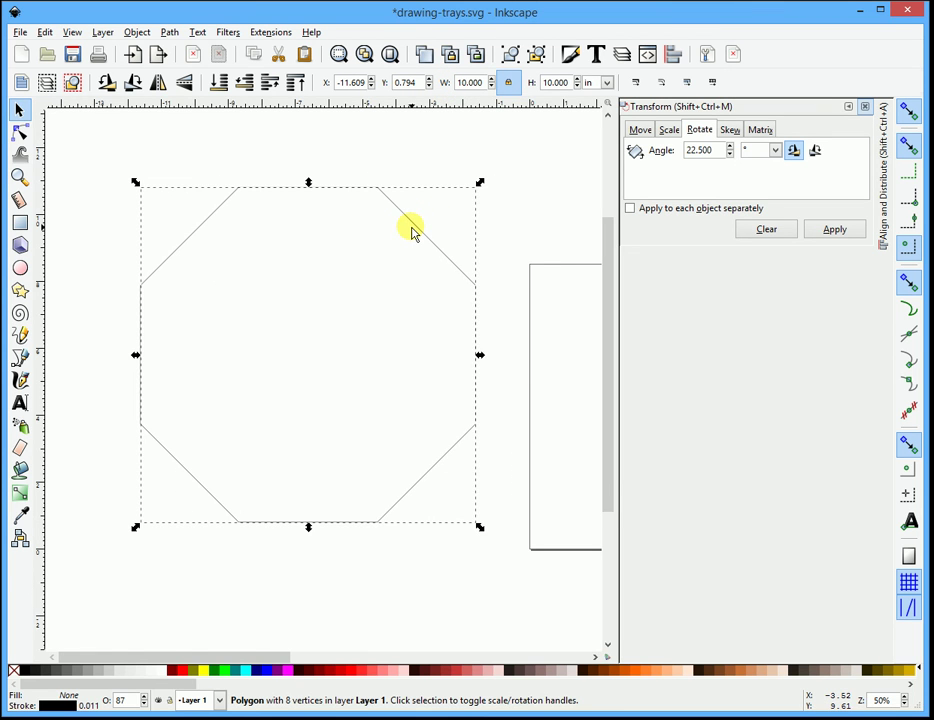
- Paste a copy of the octagon, size it to 9 in wide, and centre it inside the original
click(490, 194)
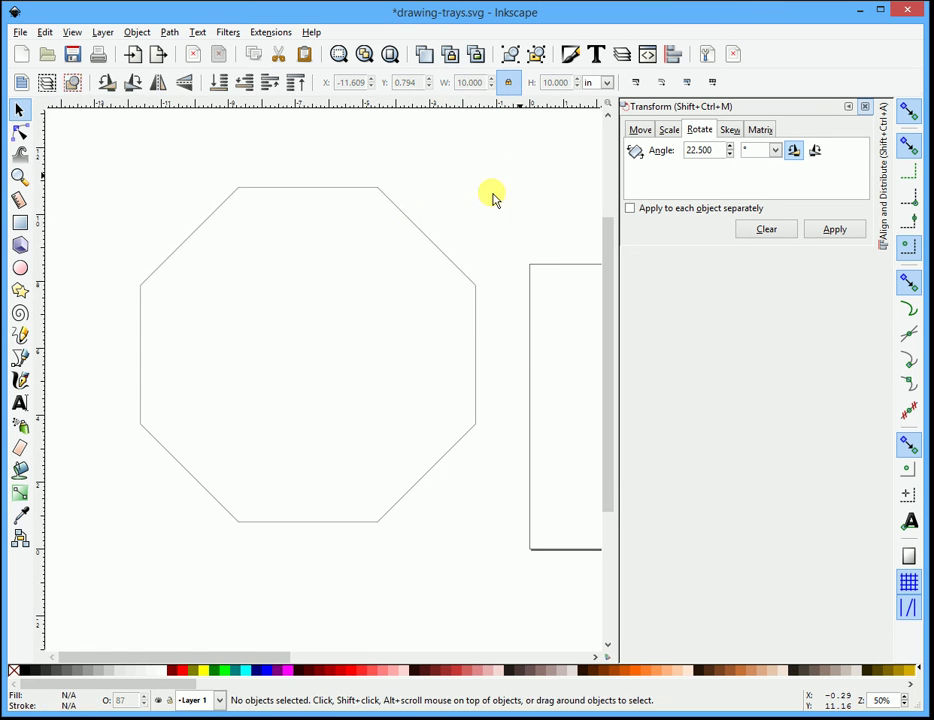
click(428, 240)
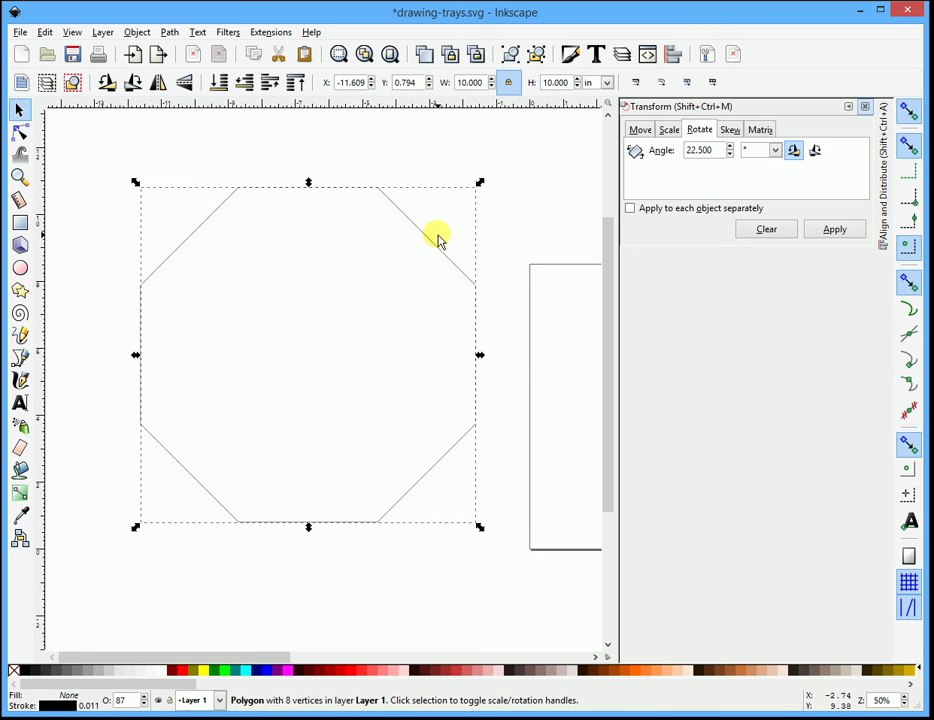
key(ctrl+v)
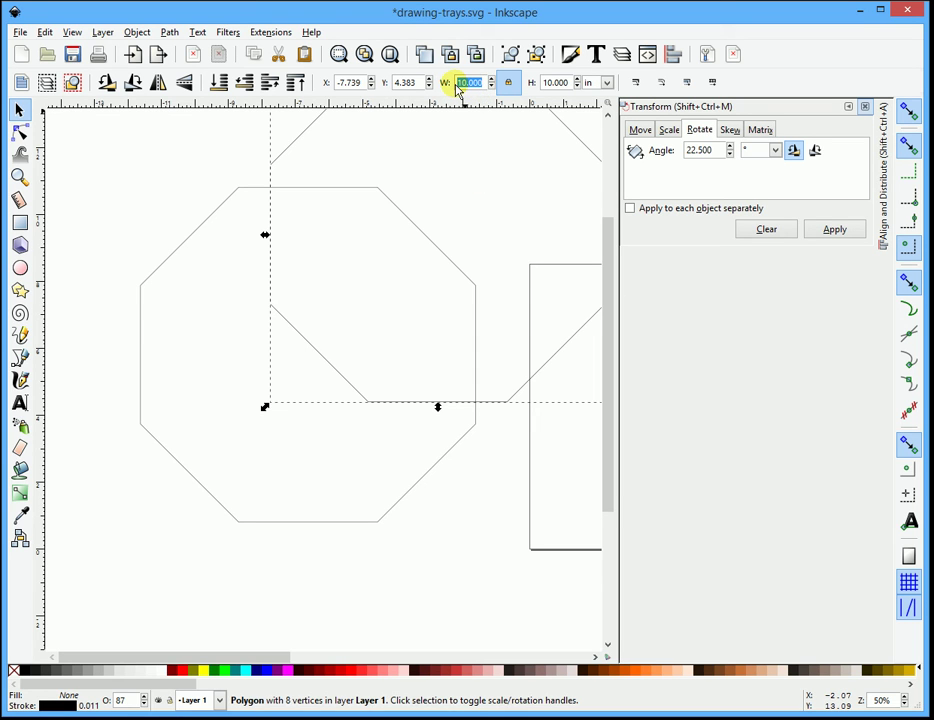
text(9)
key(Return)
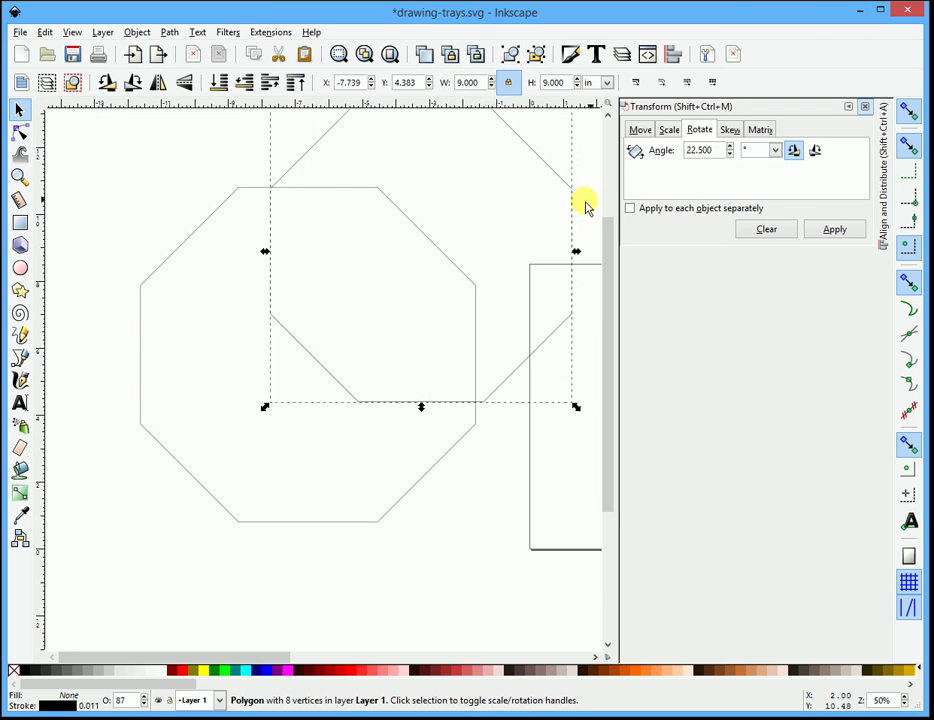
drag(575, 207, 444, 308)
- Draw a tall, thin divider rectangle inside the inner octagon
click(427, 171)
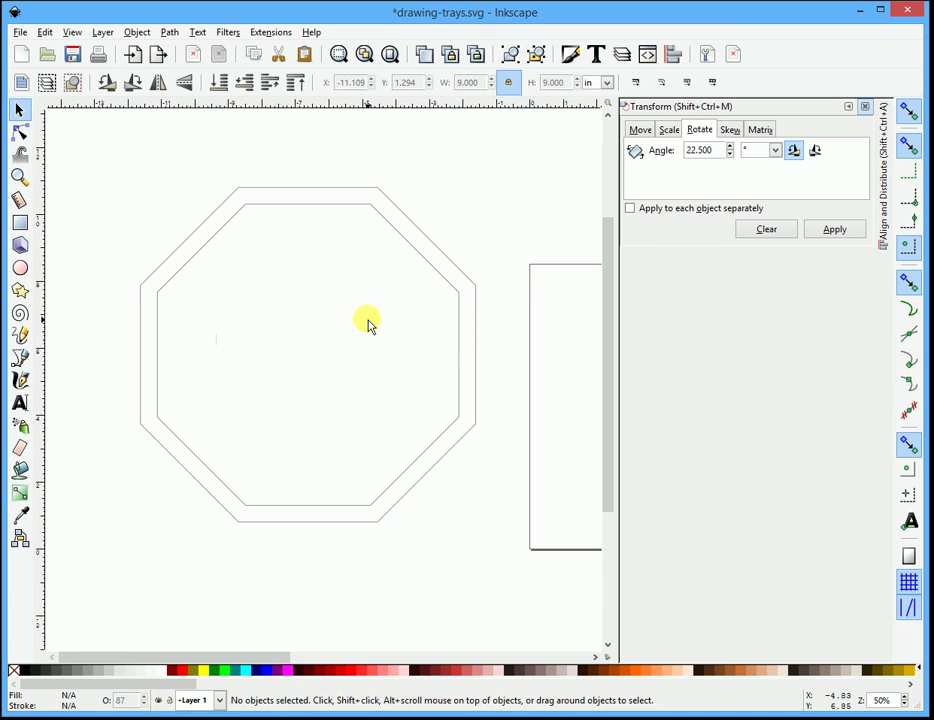
scroll(335, 270, down, 2)
scroll(327, 285, up, 2)
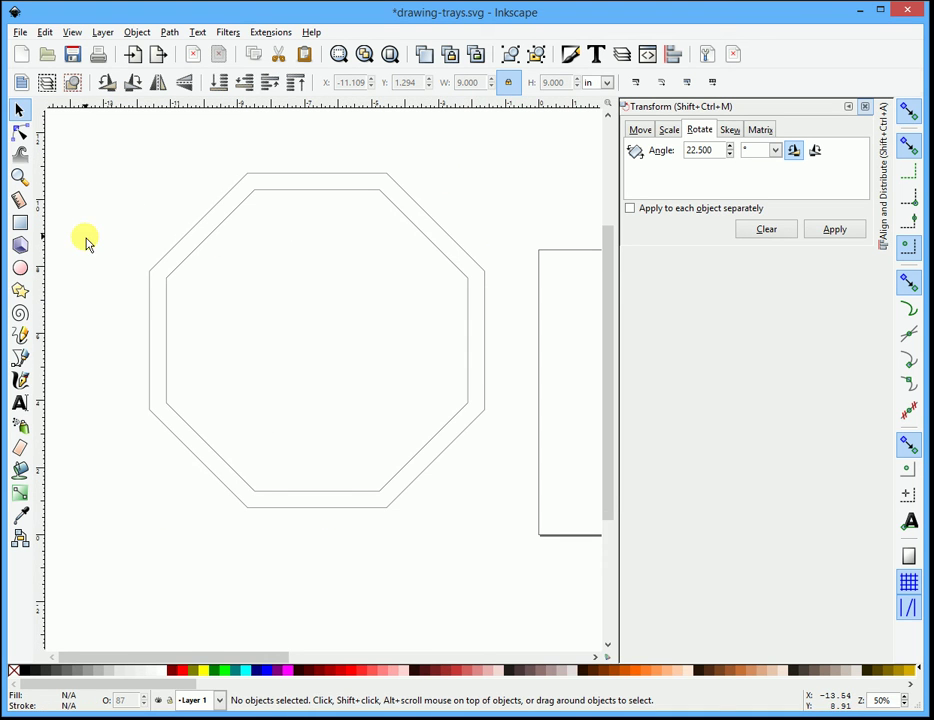
click(22, 222)
drag(311, 264, 294, 419)
- Stretch the thin divider rectangle to span the inner octagon's full height
click(20, 108)
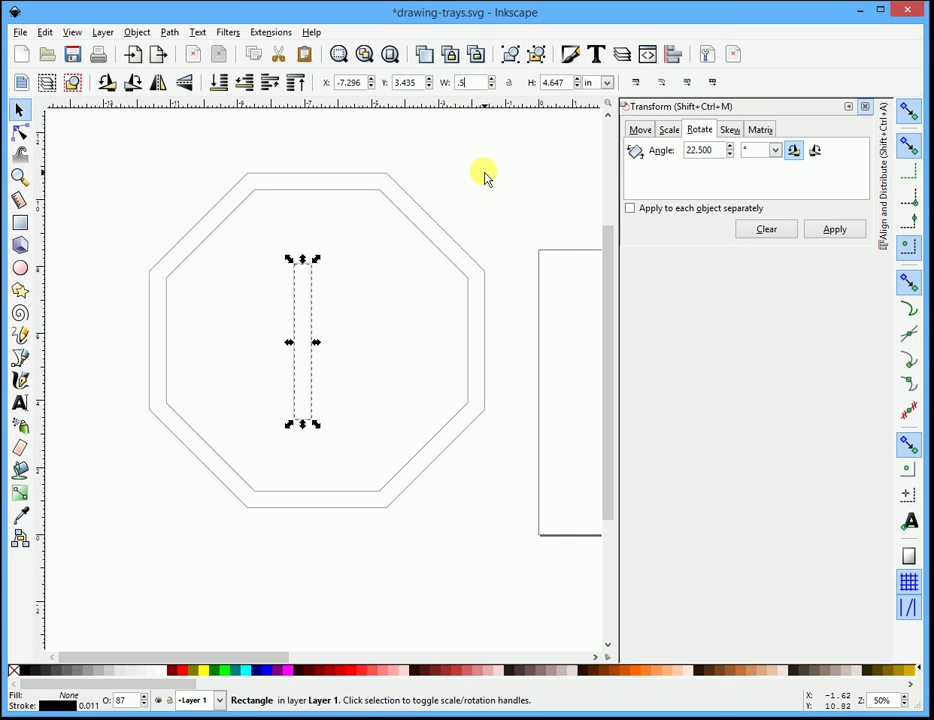
drag(303, 259, 322, 190)
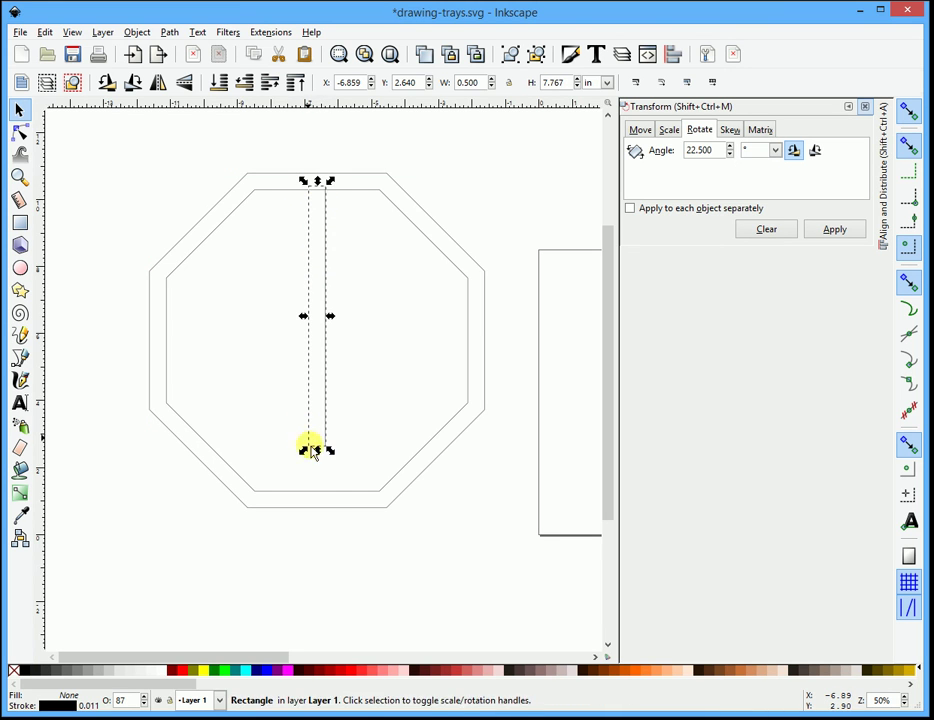
drag(317, 451, 327, 502)
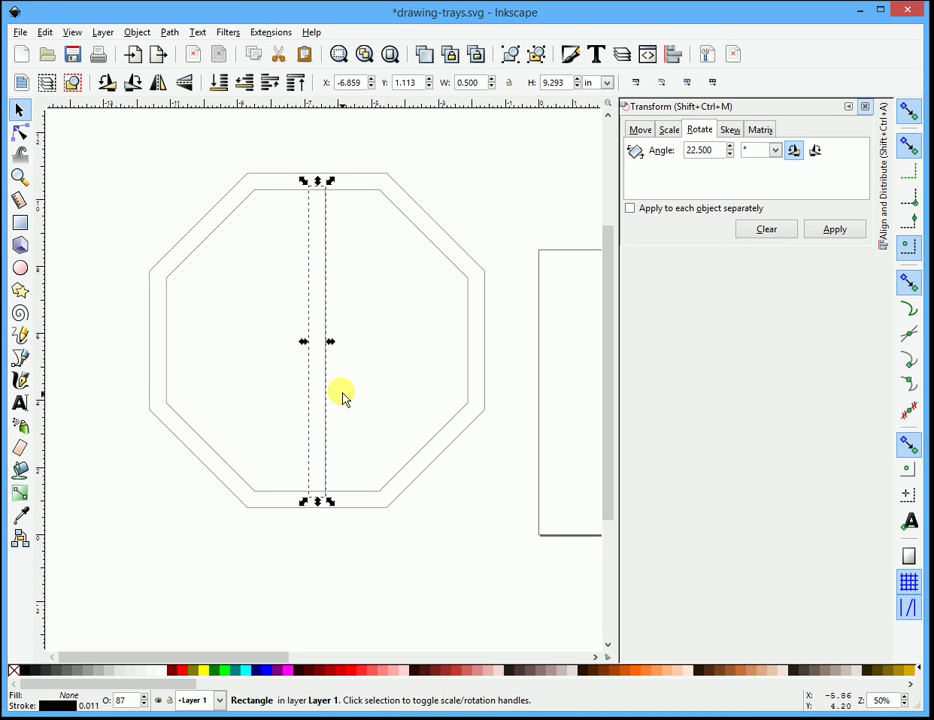
- Duplicate the divider, rotate the copy 90°, and centre it horizontally across the octagon's middle
key(ctrl+c)
key(ctrl+v)
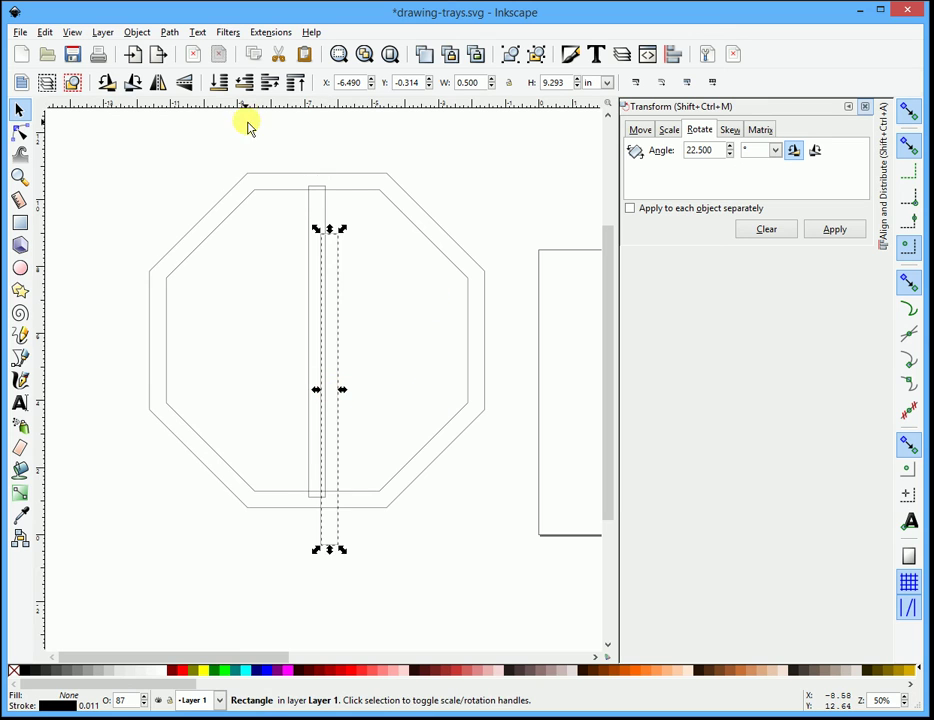
click(117, 89)
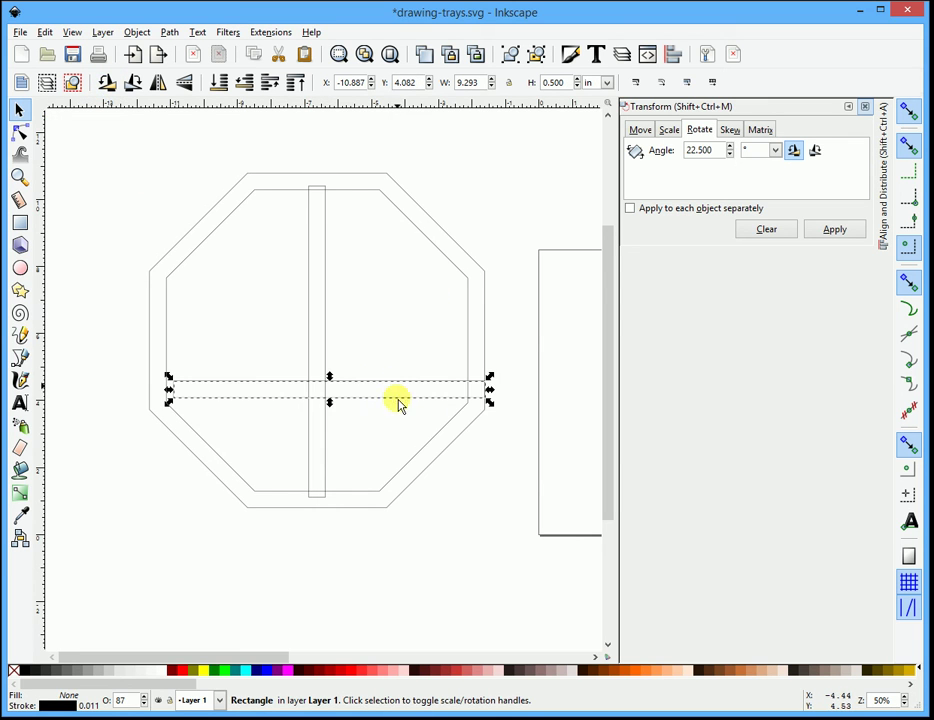
drag(398, 400, 396, 350)
click(359, 399)
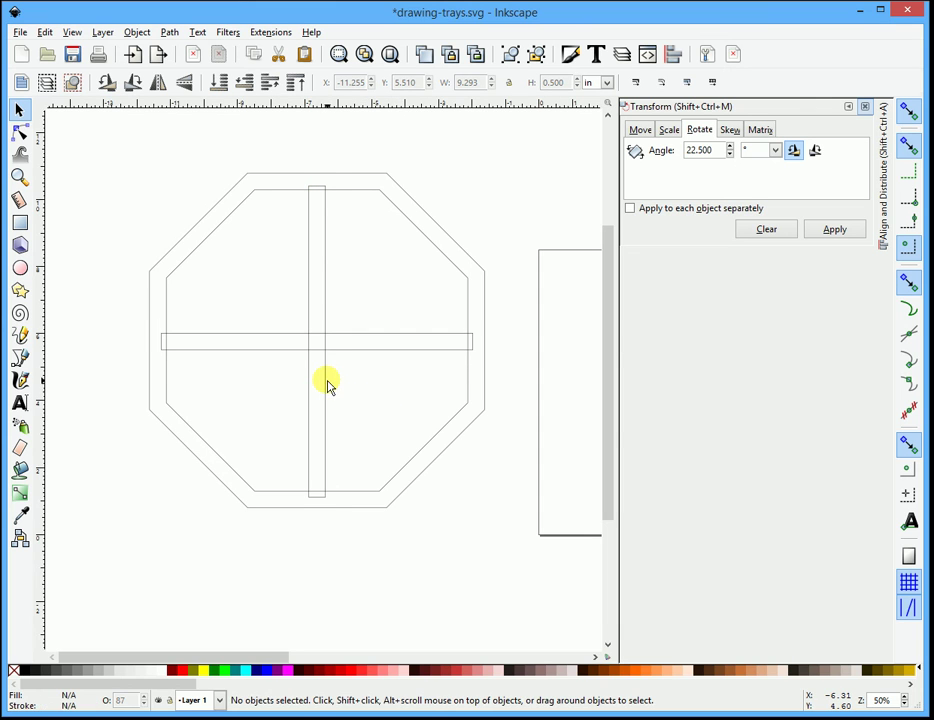
click(326, 378)
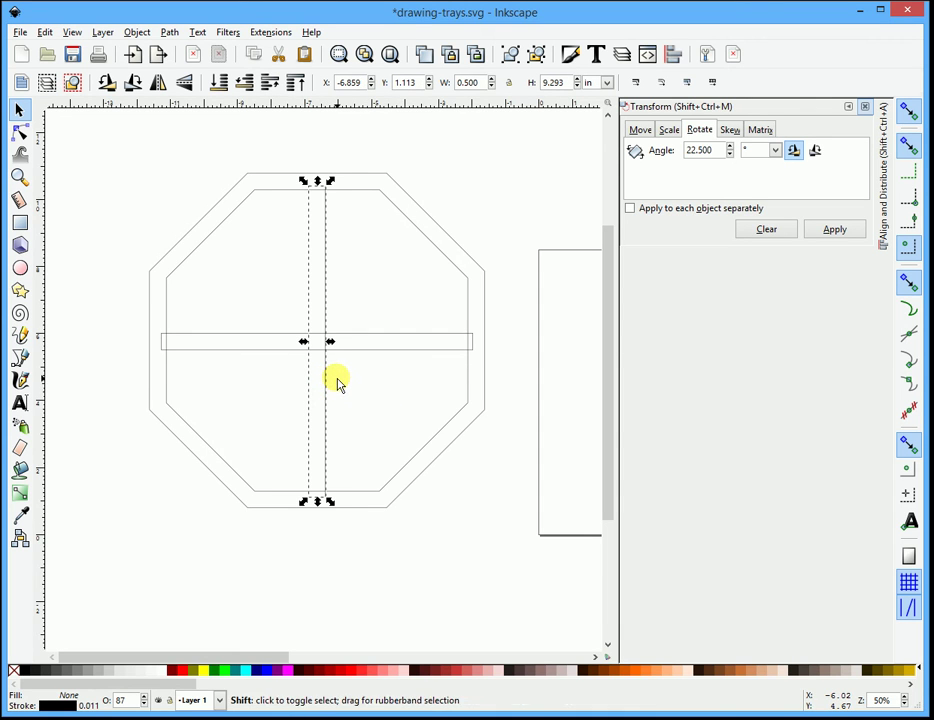
- Union the vertical and horizontal dividers into a single cross
shift+click(371, 352)
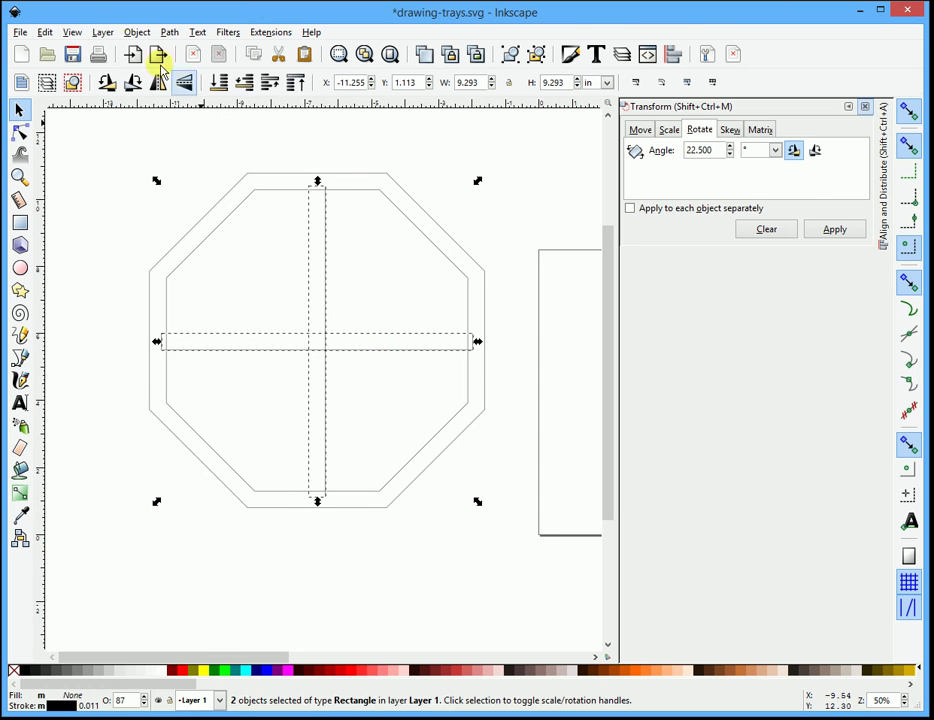
click(132, 31)
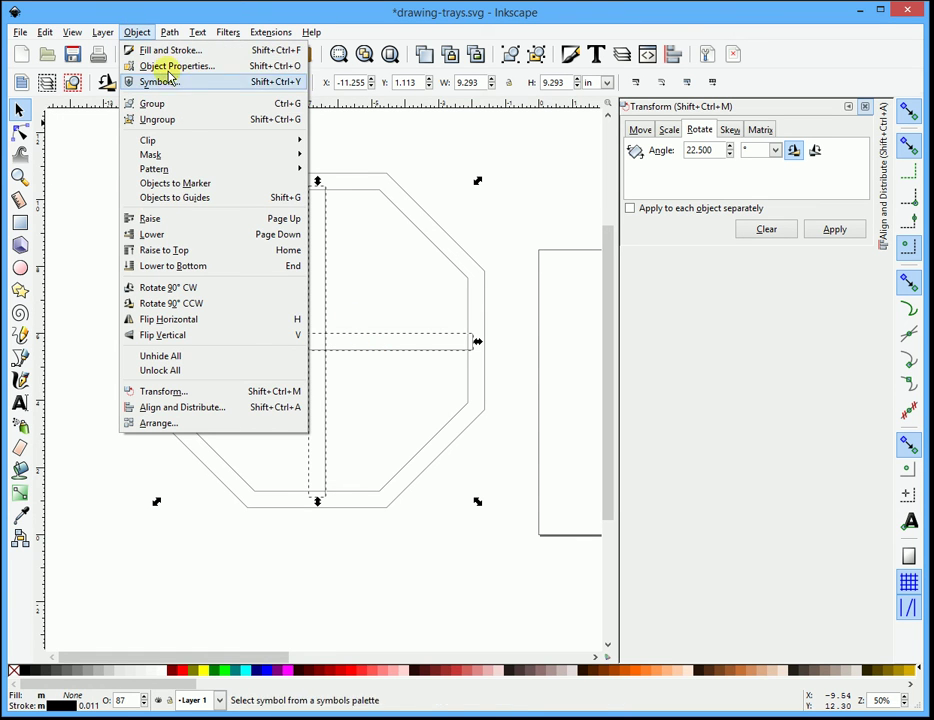
mouse_move(170, 36)
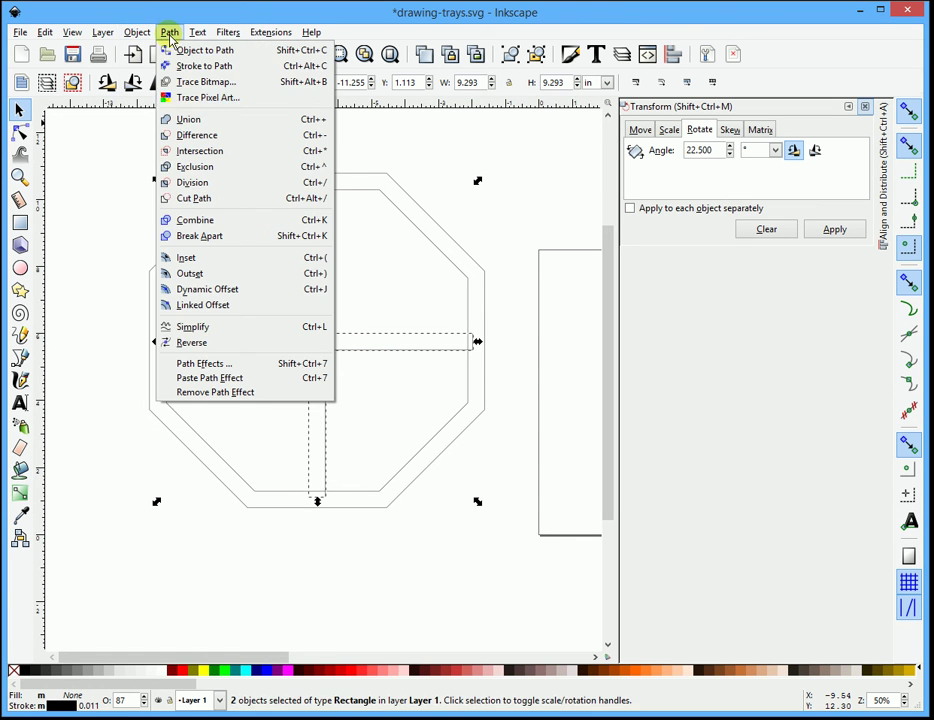
click(188, 119)
- Cut the cross out of the inner octagon with Path > Difference, leaving four compartments
shift+click(424, 238)
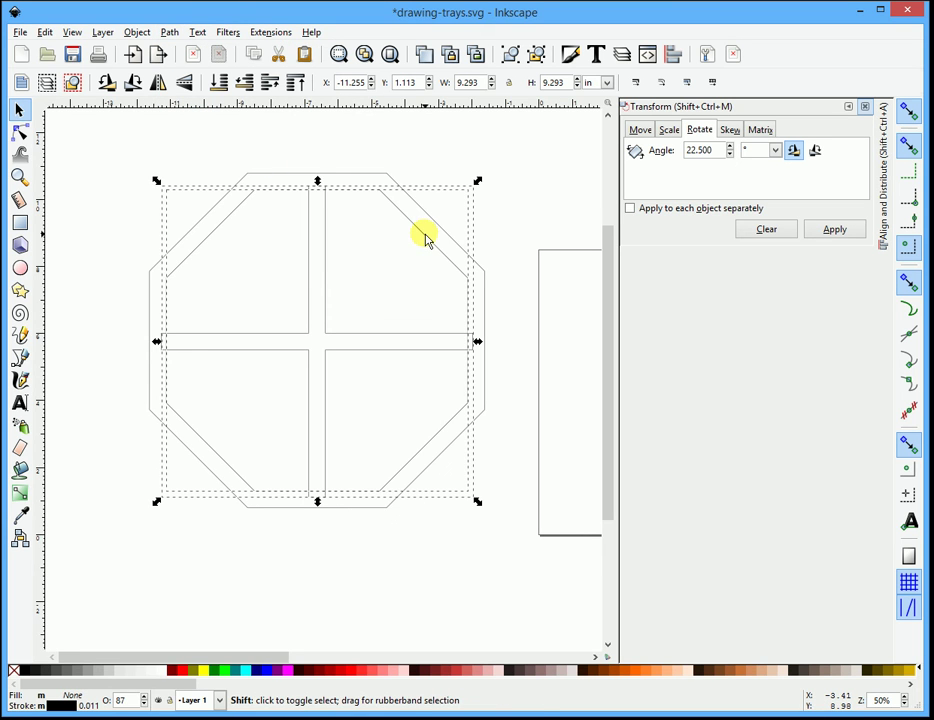
click(169, 32)
click(198, 135)
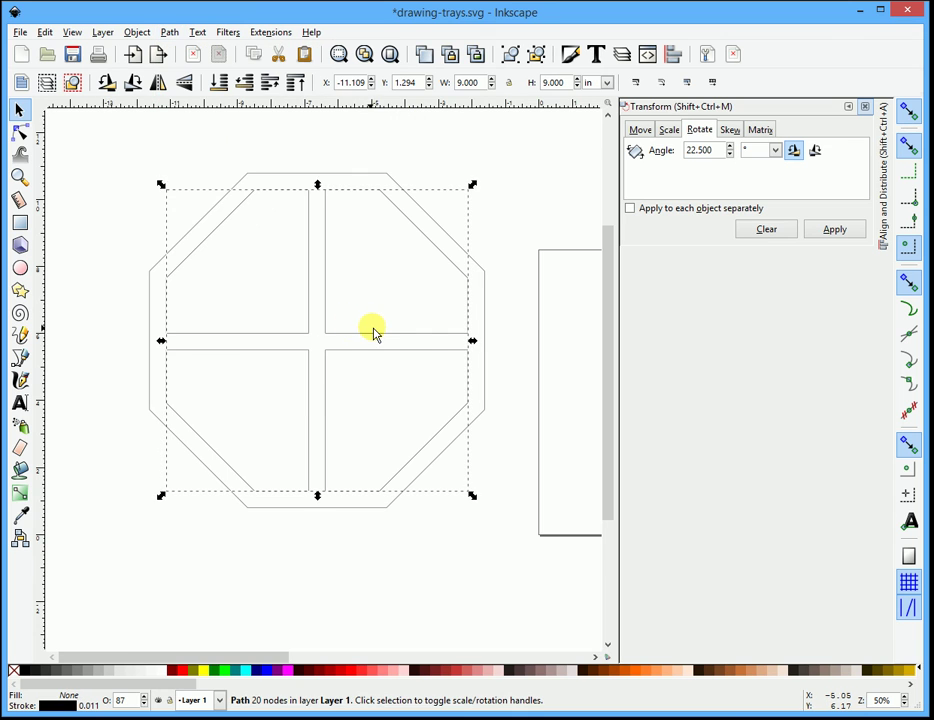
click(507, 175)
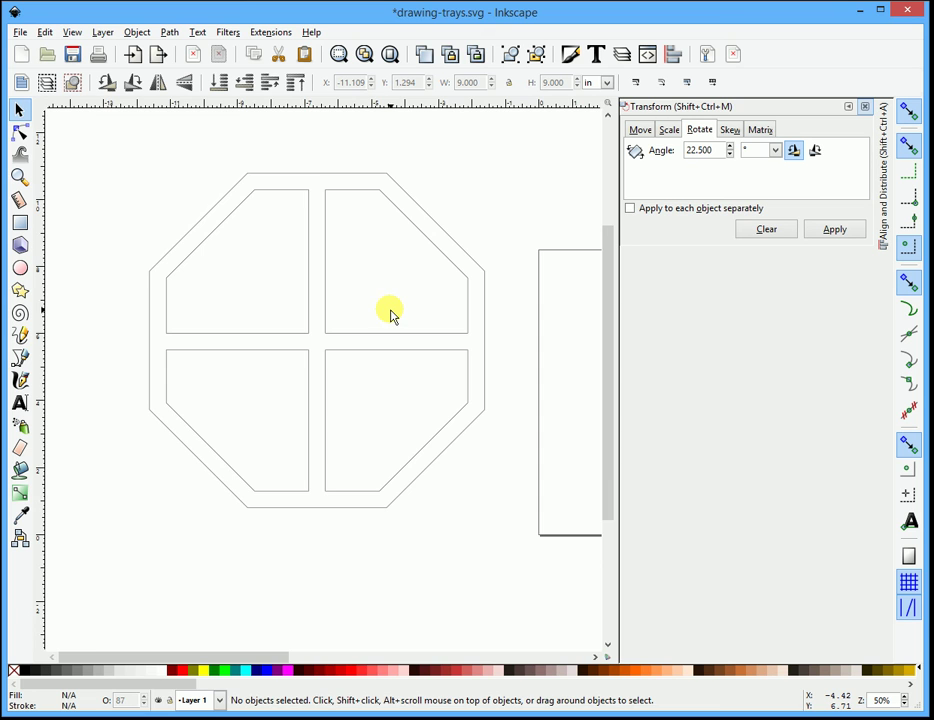
- Delete the whole octagonal tray from the canvas
scroll(247, 280, down, 3)
scroll(306, 277, up, 1)
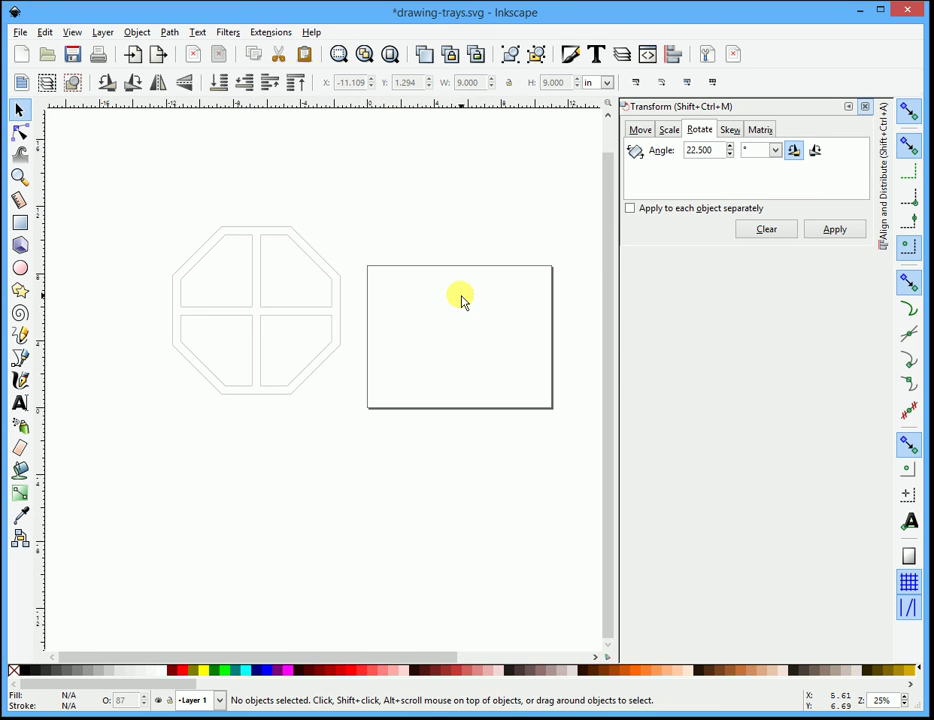
drag(131, 206, 388, 430)
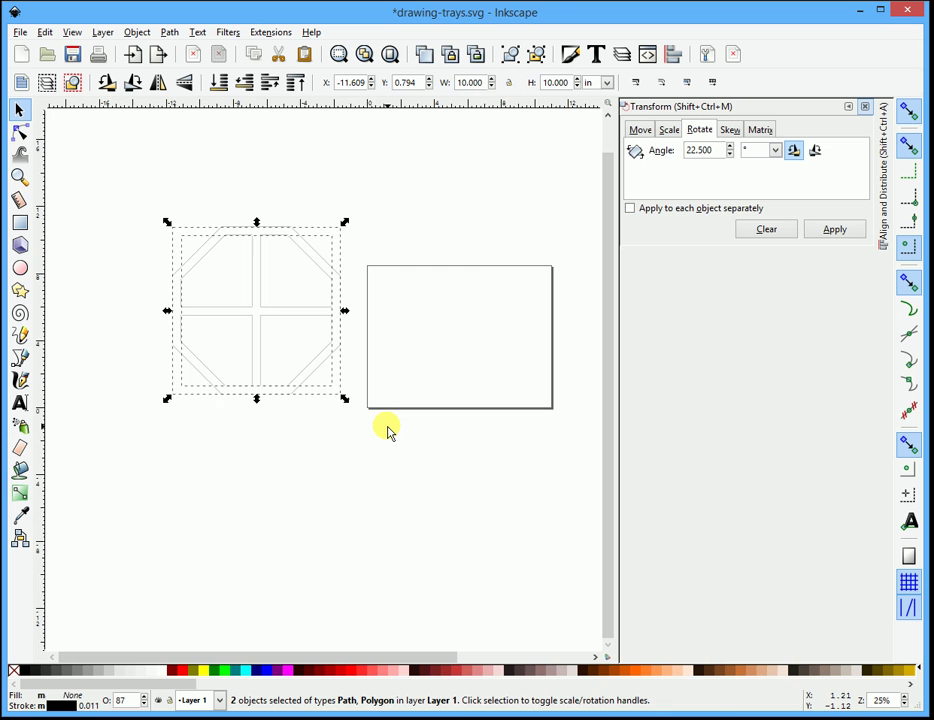
key(Delete)
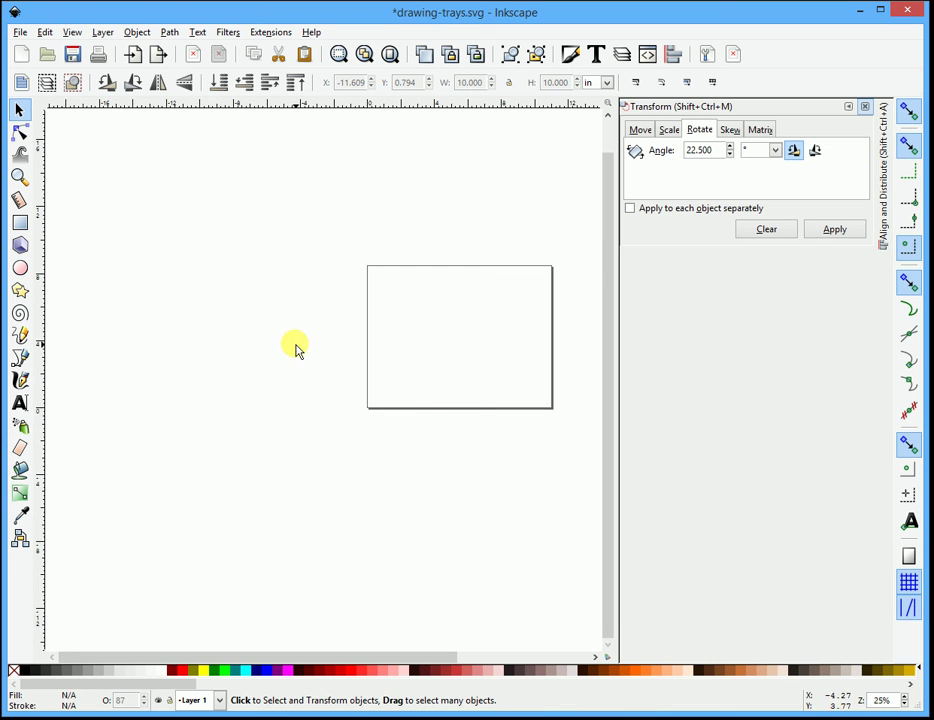
- Draw a wide ellipse left of the page and move it up and to the left
click(21, 268)
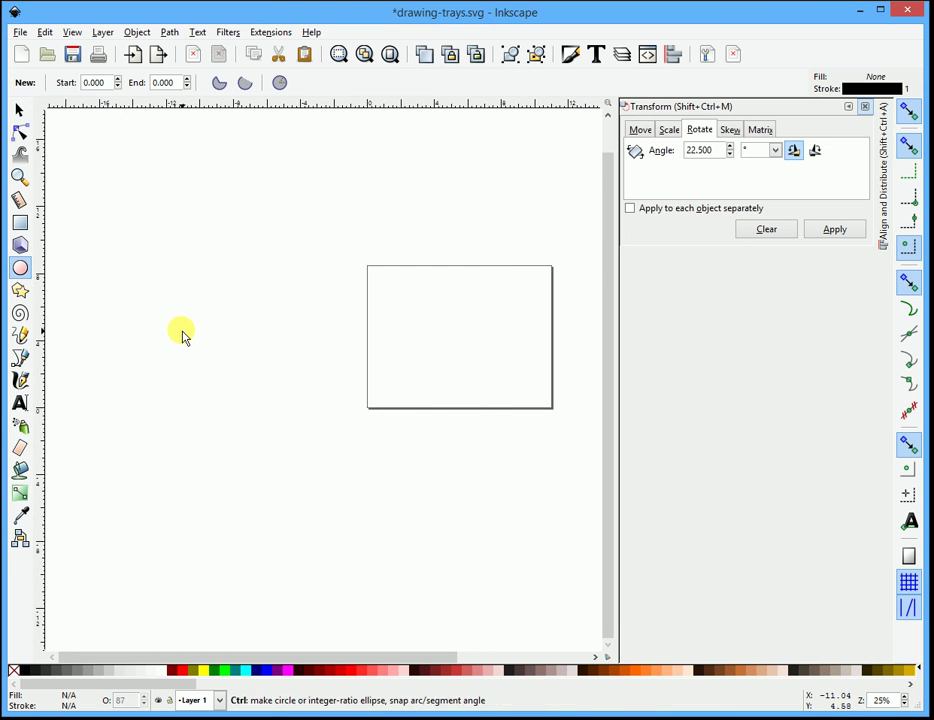
drag(183, 334, 420, 418)
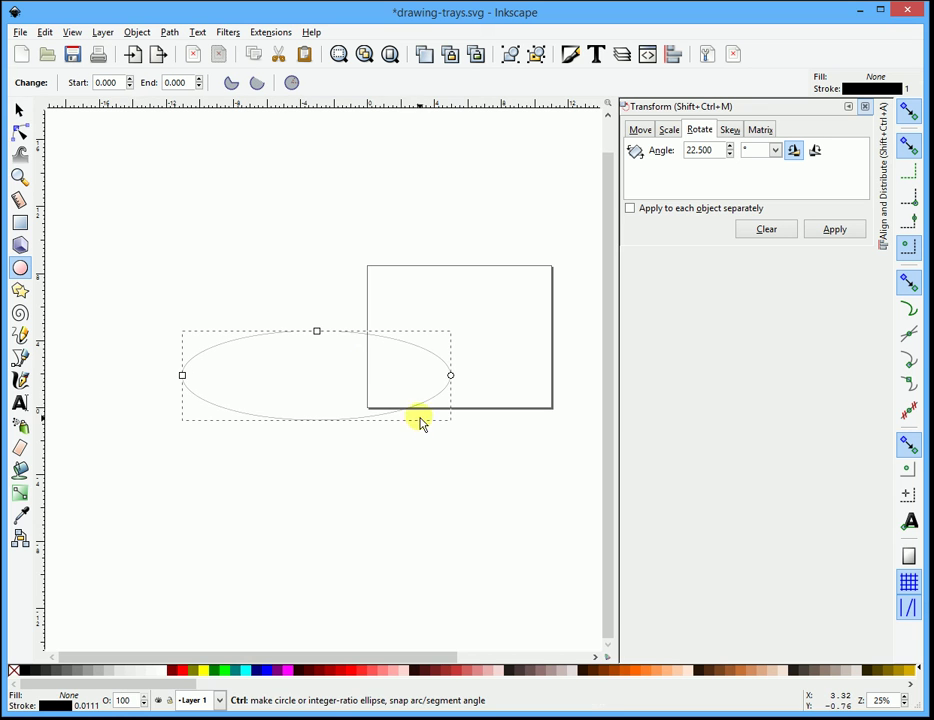
click(21, 112)
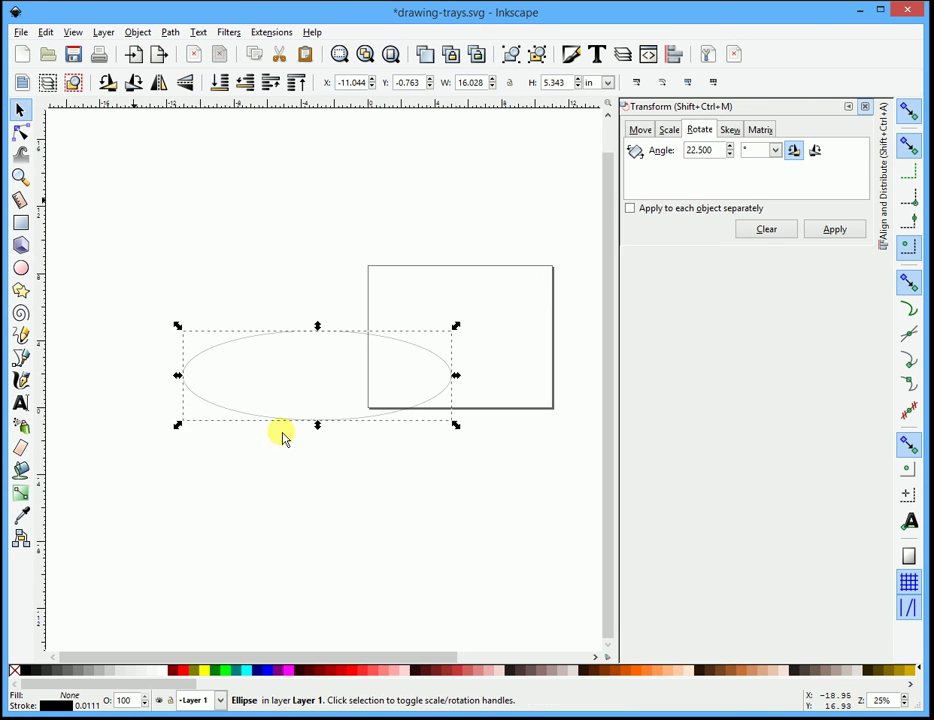
click(338, 413)
drag(332, 422, 211, 377)
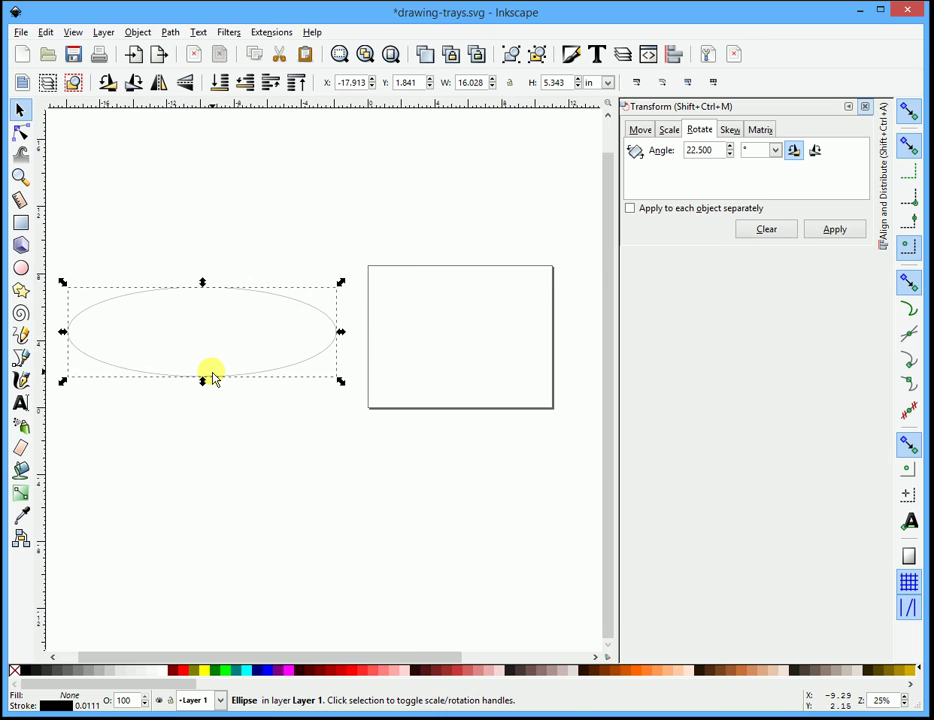
scroll(138, 315, up, 1)
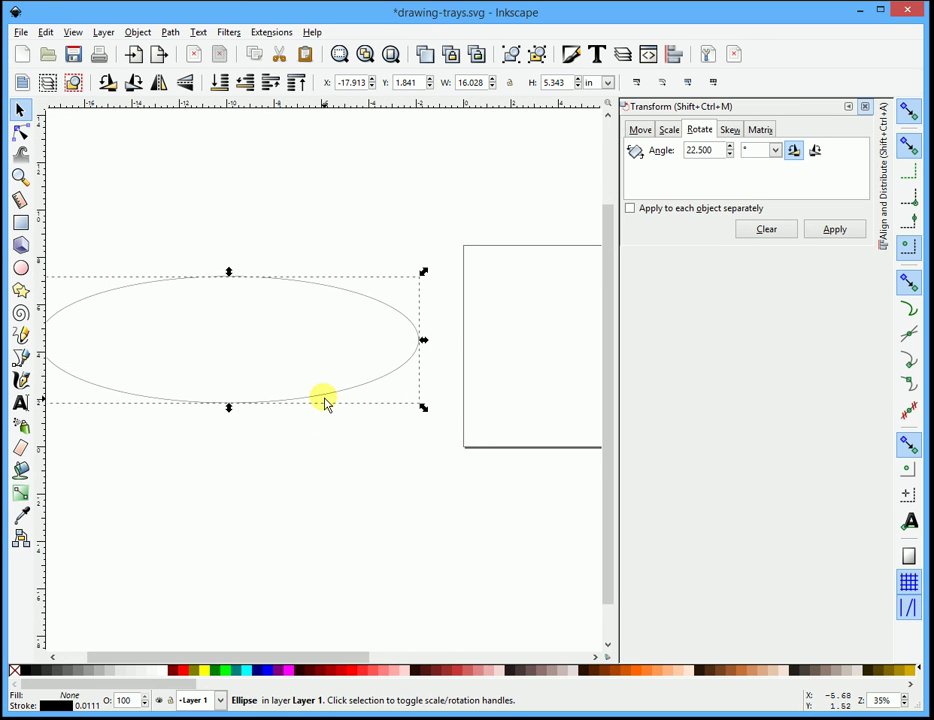
- Nudge the ellipse, stretch it taller to about 16 × 8.3 in, and paste a duplicate
click(361, 397)
click(354, 391)
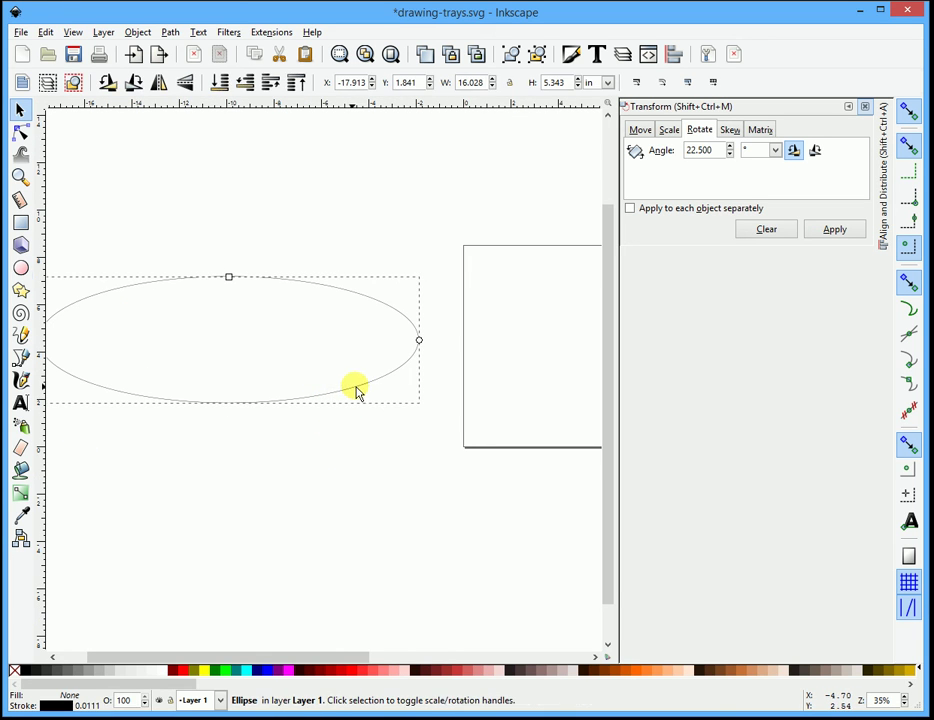
key(e)
click(19, 109)
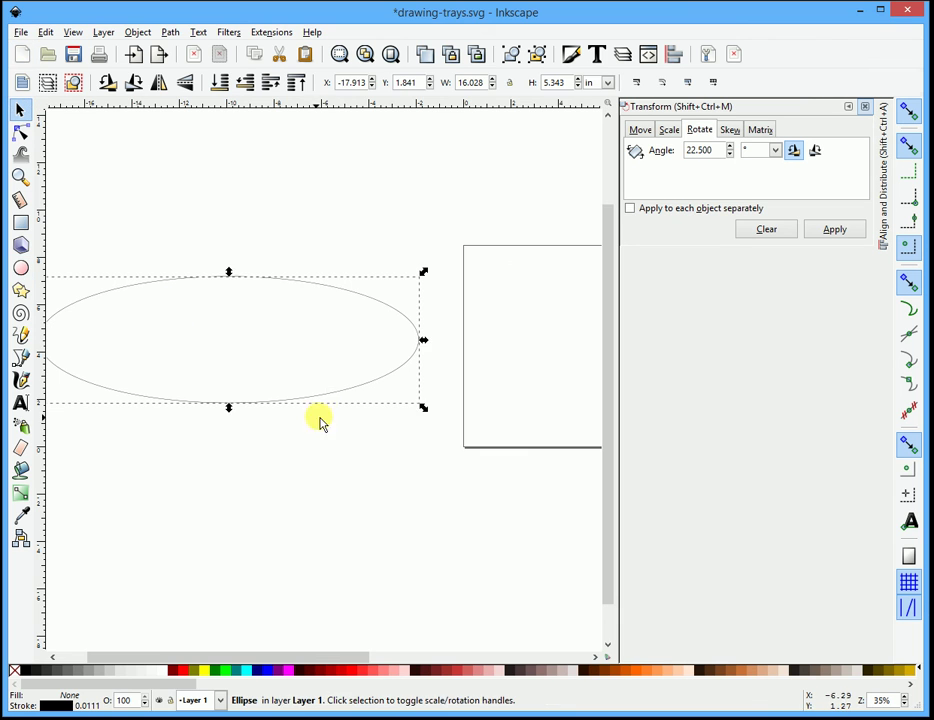
drag(323, 396, 367, 399)
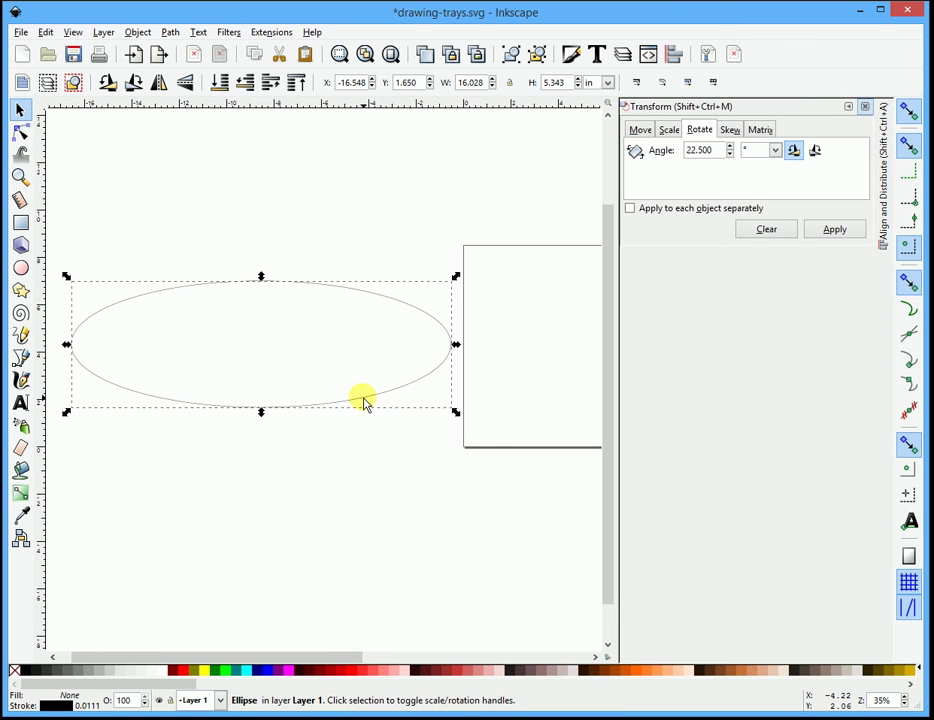
drag(261, 411, 275, 482)
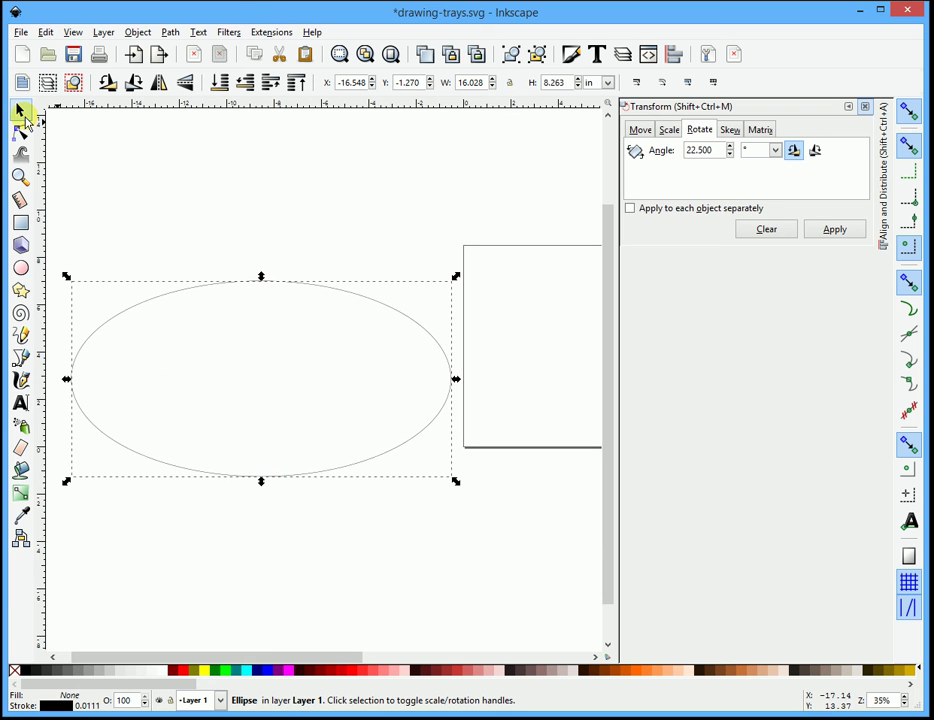
key(ctrl+c)
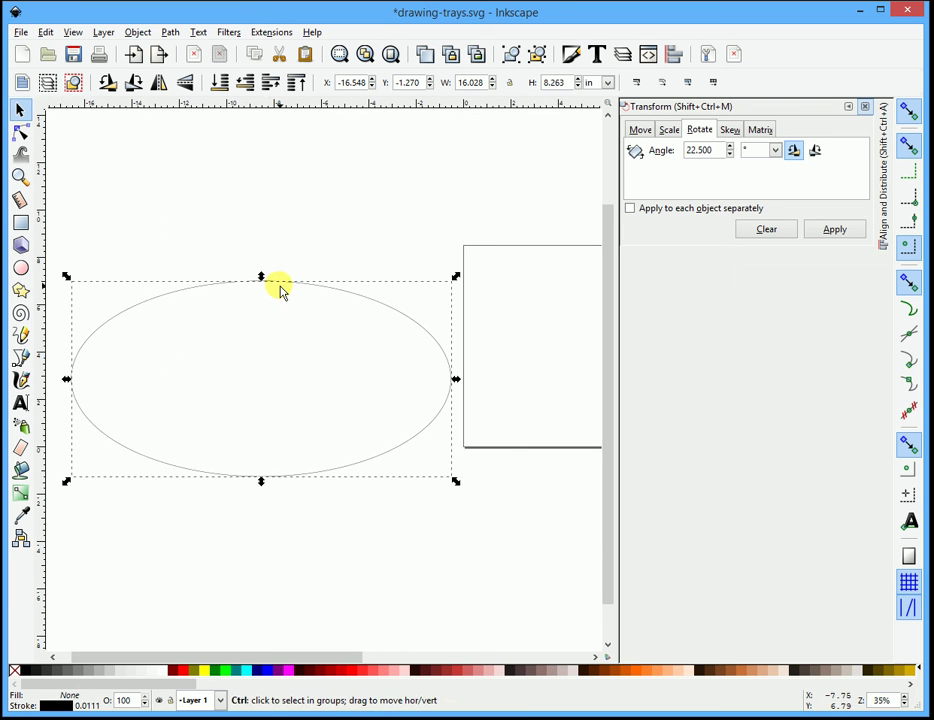
key(ctrl+v)
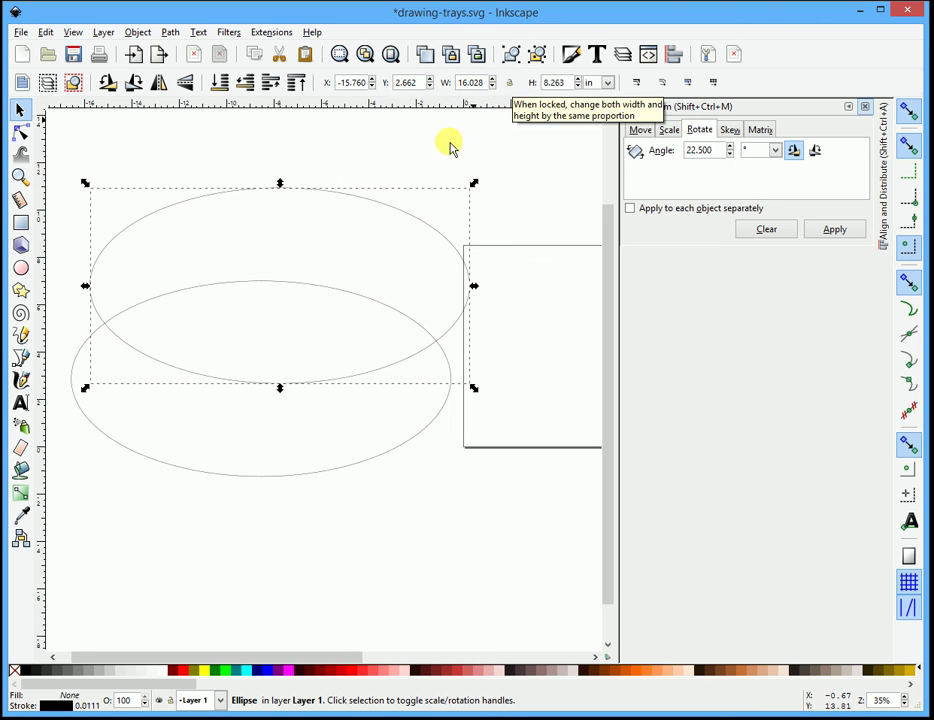
- Delete the extra ellipse and resize the remaining one to 10 in wide, moving it up-right
key(Delete)
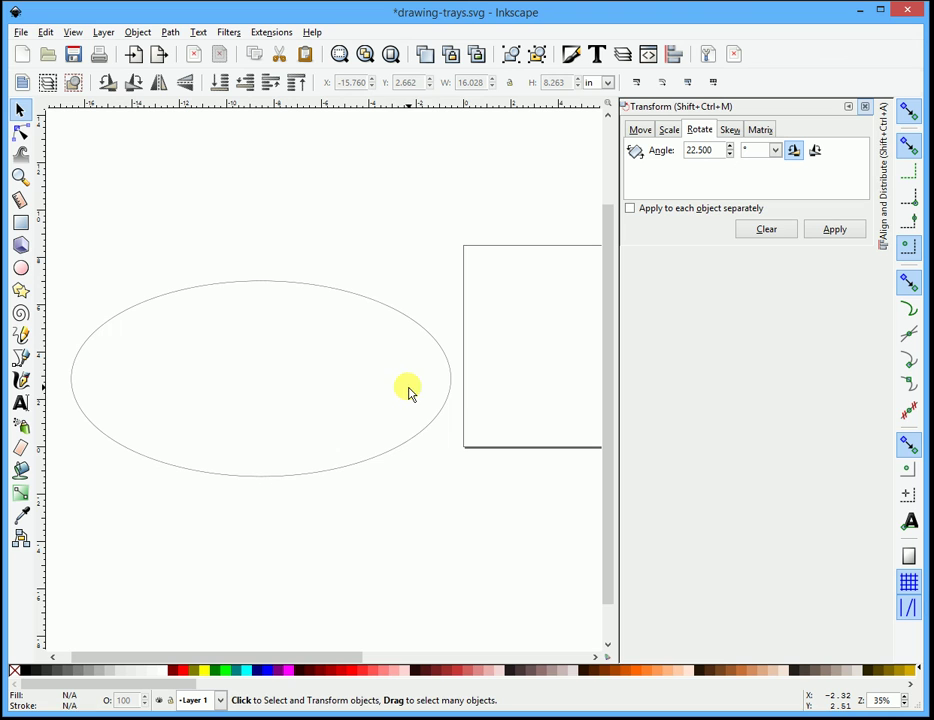
click(411, 442)
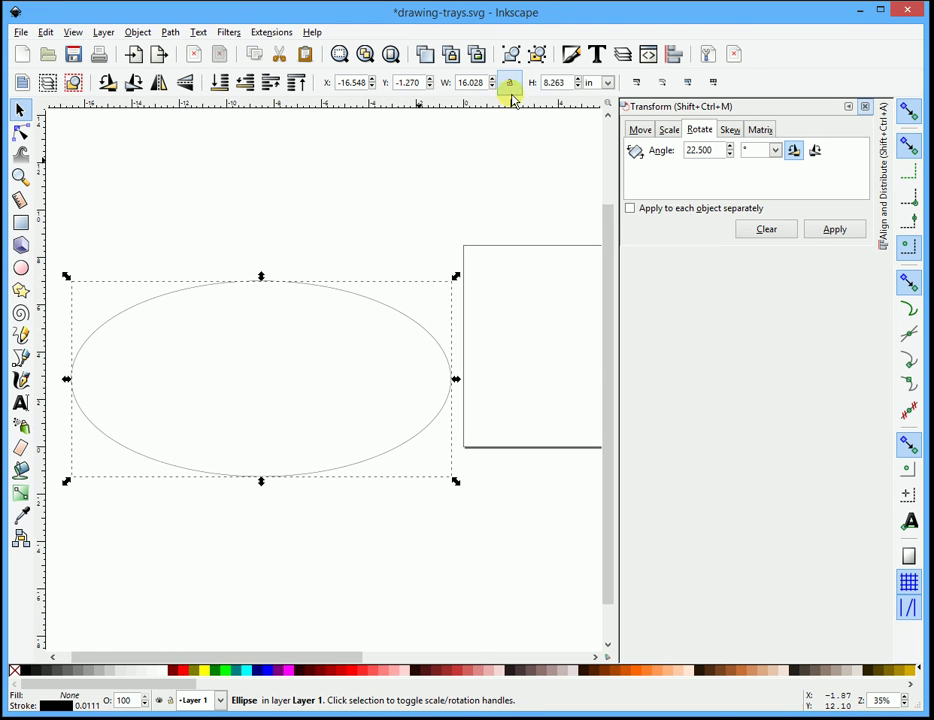
drag(484, 84, 450, 88)
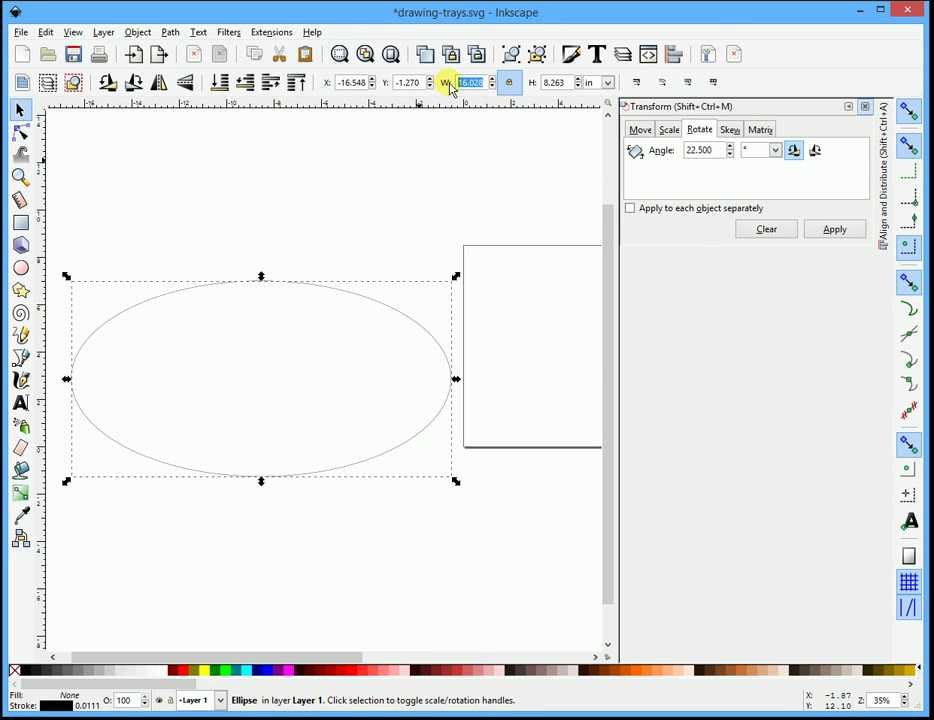
text(10)
key(Return)
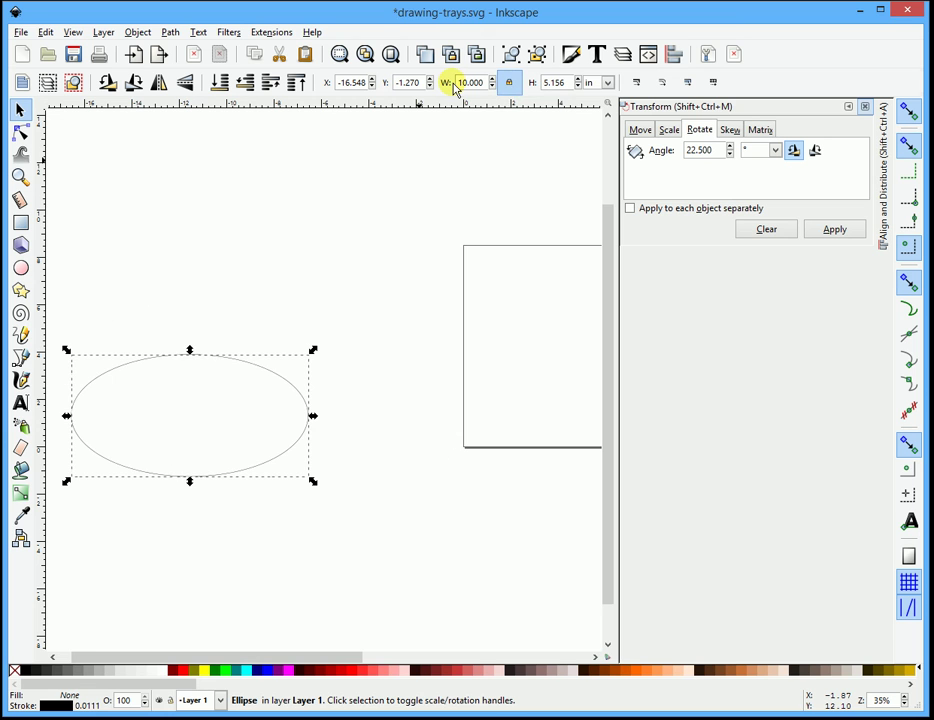
drag(248, 474, 384, 392)
ctrl+scroll(376, 383, up, 1)
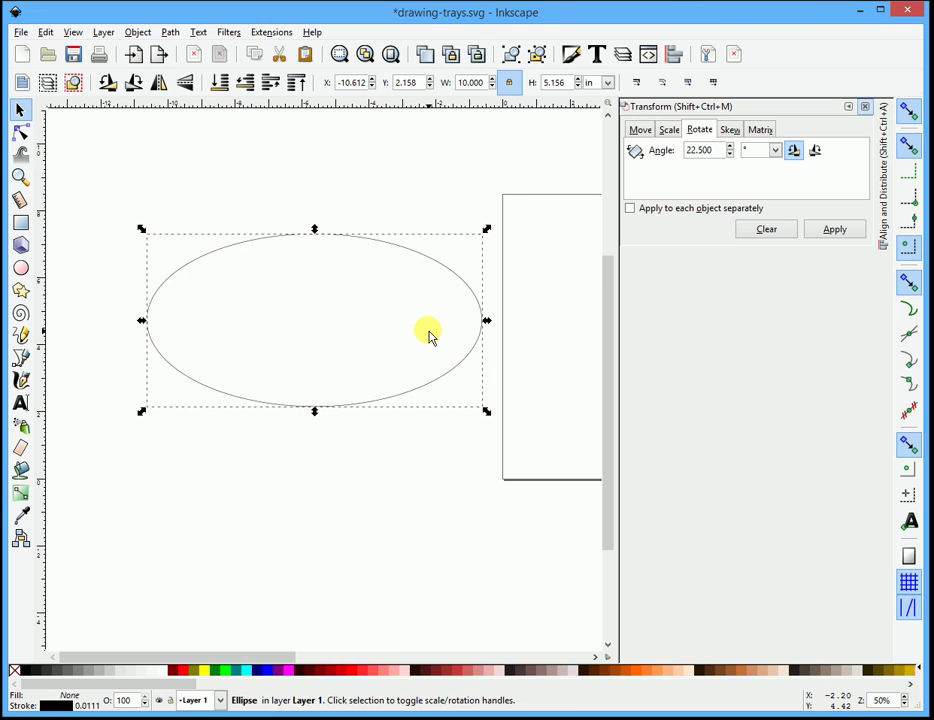
- Paste a 9-inch-wide copy centred inside the ellipse, then delete that inner copy
key(ctrl+c)
key(ctrl+v)
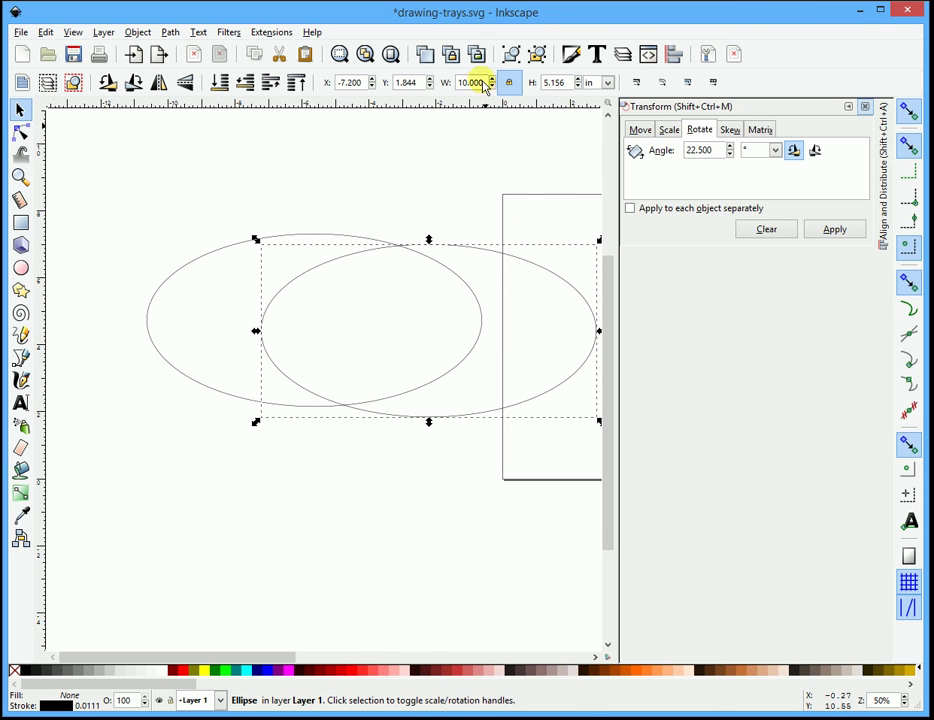
drag(484, 83, 433, 90)
text(9)
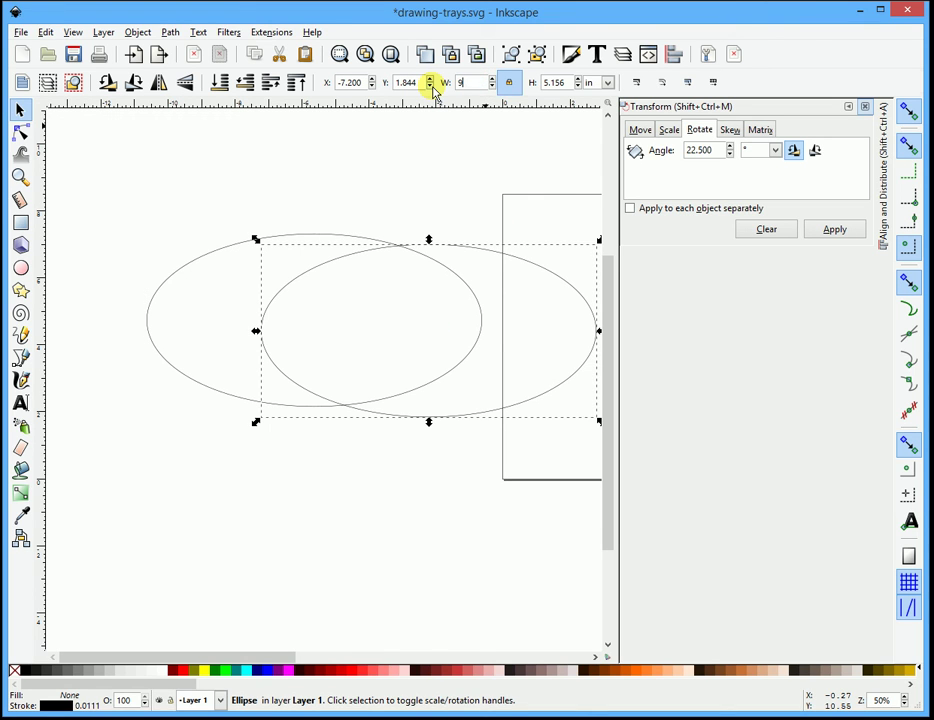
key(Return)
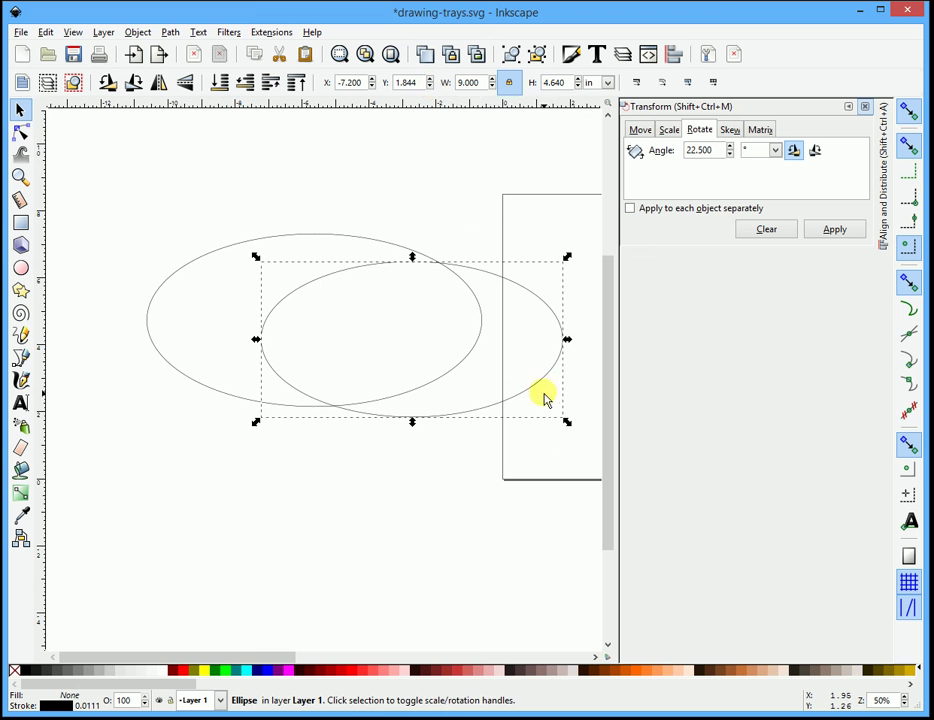
drag(538, 384, 441, 372)
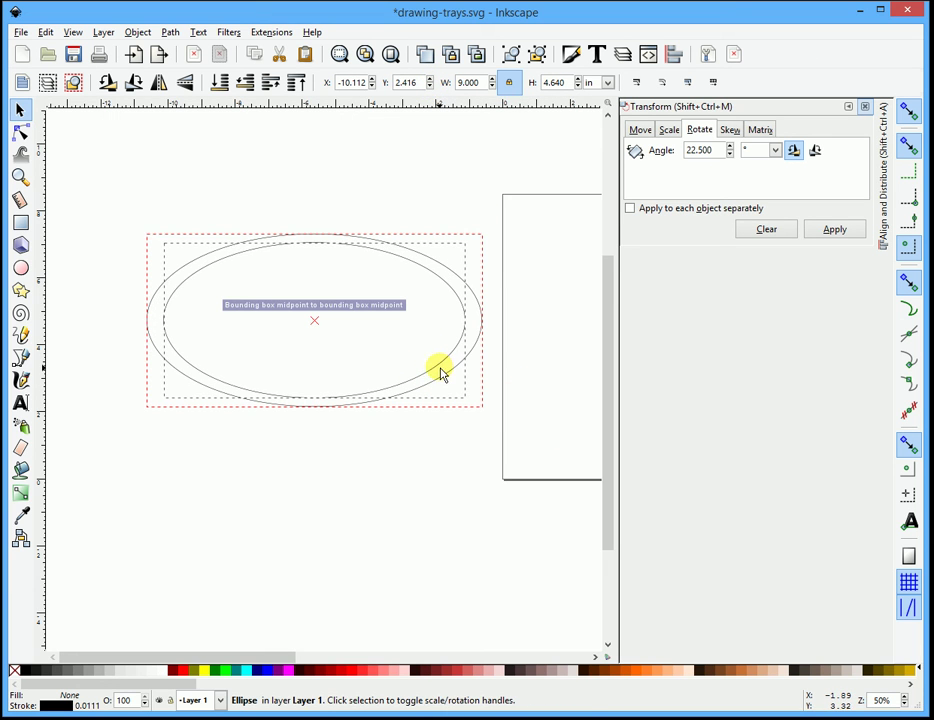
ctrl+scroll(227, 307, up, 2)
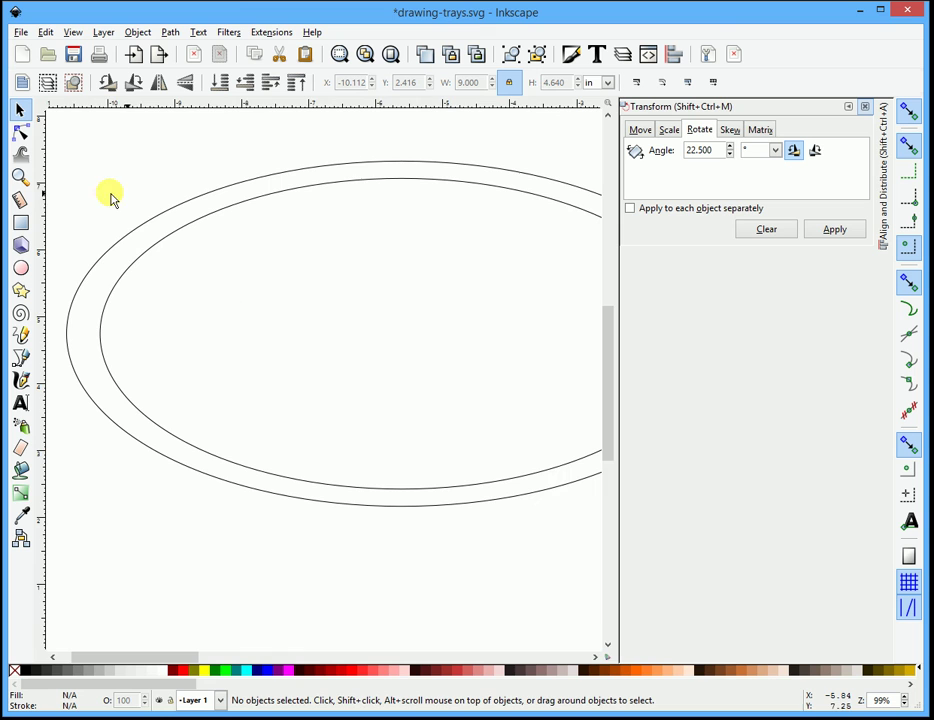
ctrl+scroll(95, 316, down, 1)
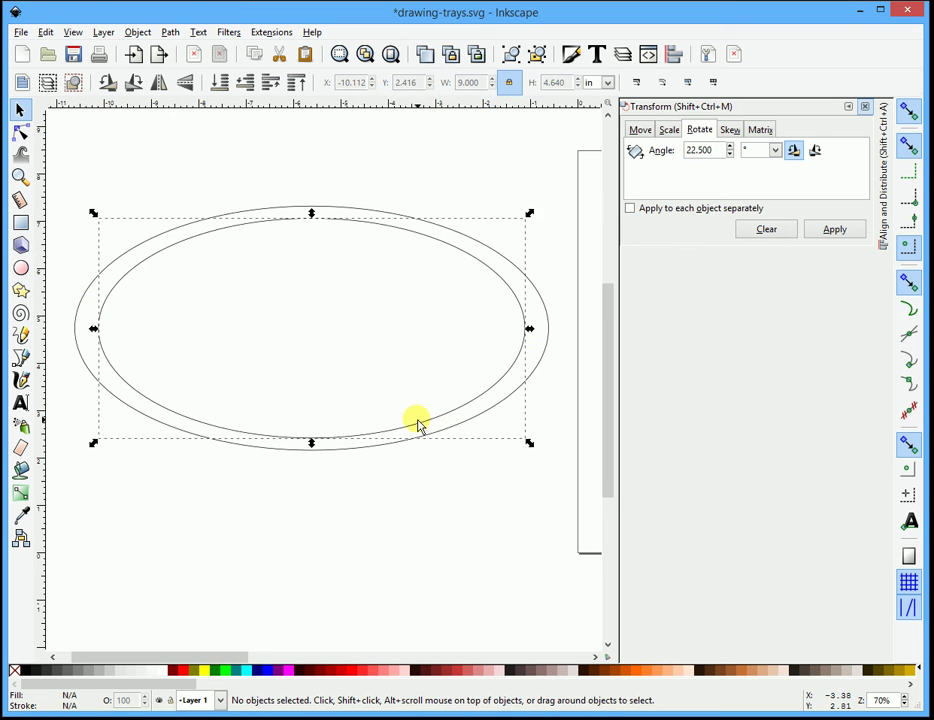
key(Delete)
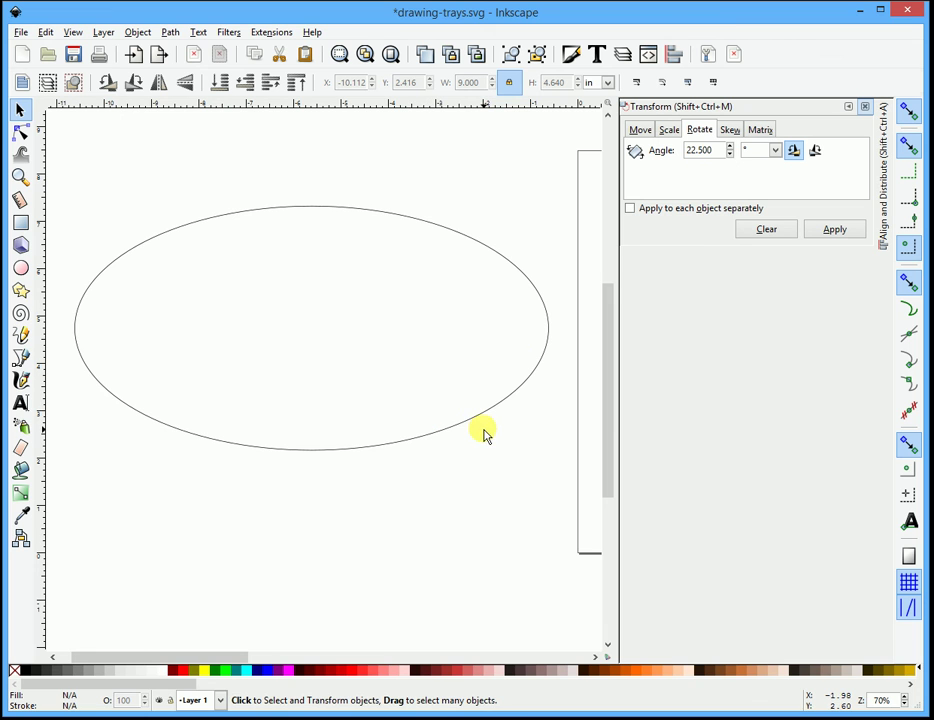
- Paste another copy of the ellipse and bring up the Transform Scale settings
click(471, 429)
key(ctrl+v)
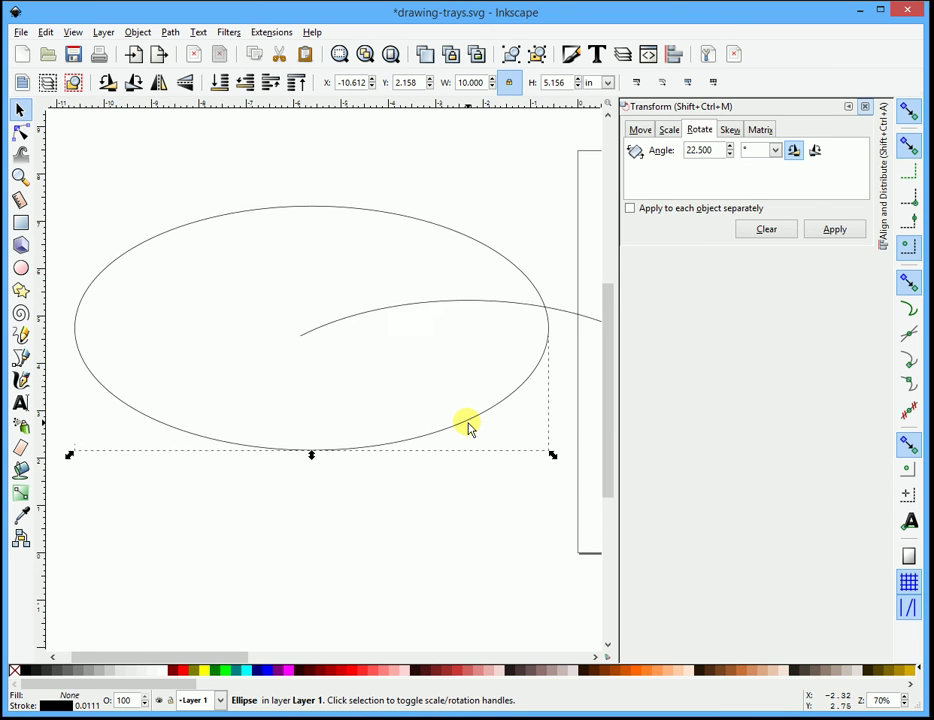
click(669, 129)
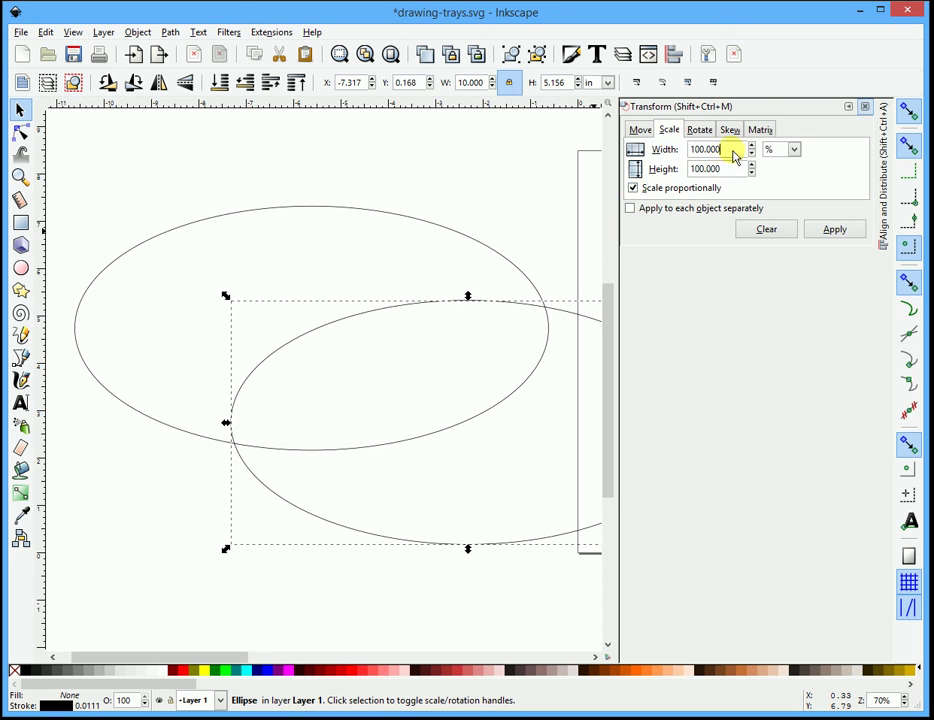
- Scale the copy to 80%, move it inside the ellipse, then delete it and reselect the 10-inch ellipse
drag(734, 149, 666, 150)
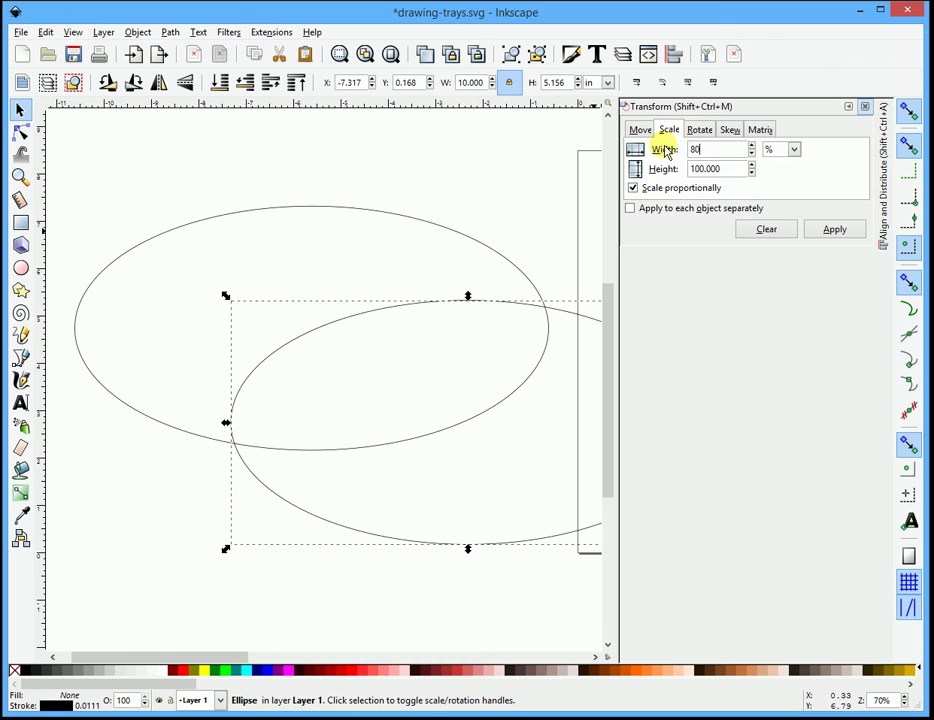
click(834, 229)
drag(517, 521, 374, 429)
click(354, 510)
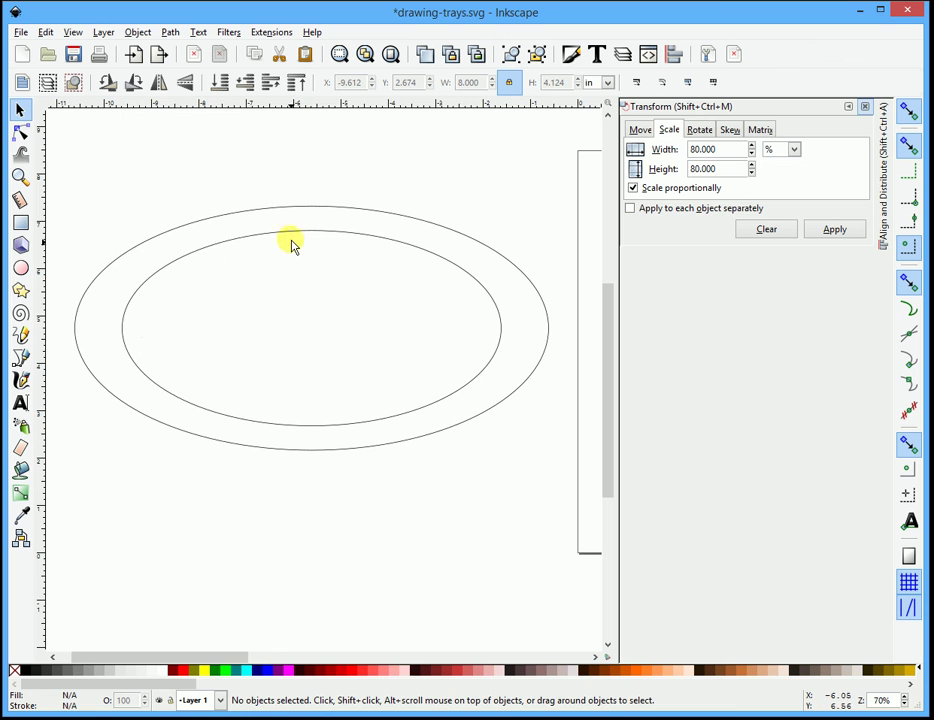
click(290, 234)
key(Delete)
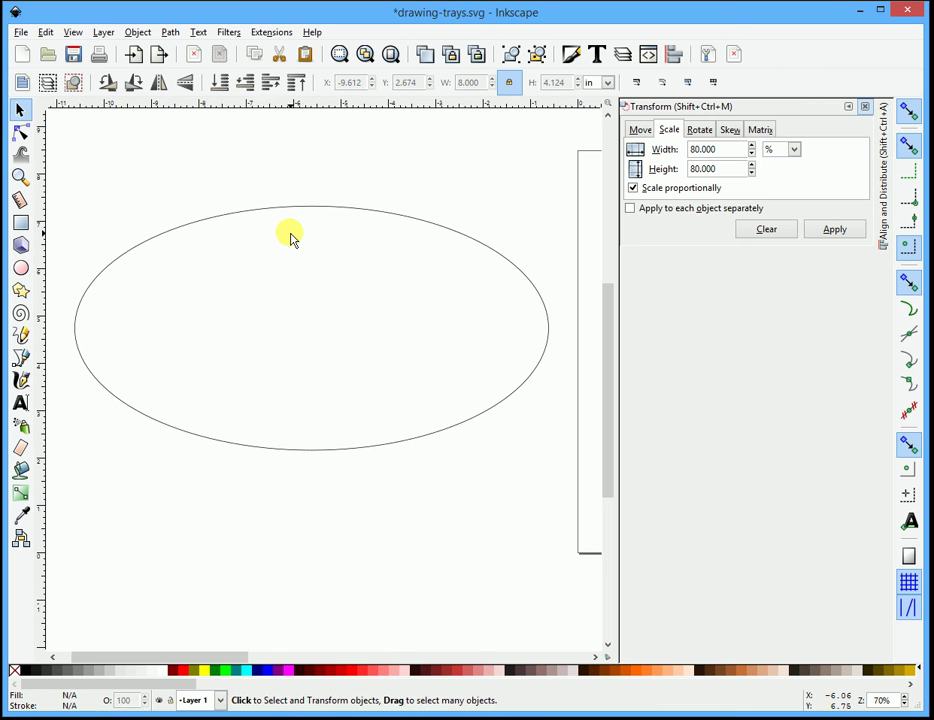
click(386, 212)
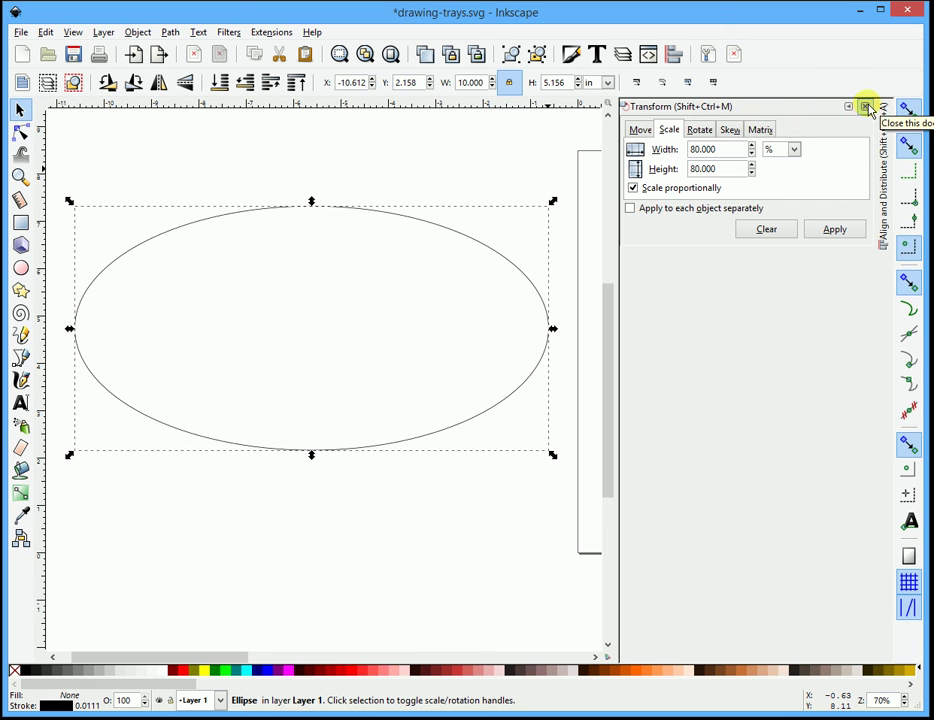
- Close the Transform panel and show the ellipse's Stroke style in Fill and Stroke (width 0.011 in)
click(866, 107)
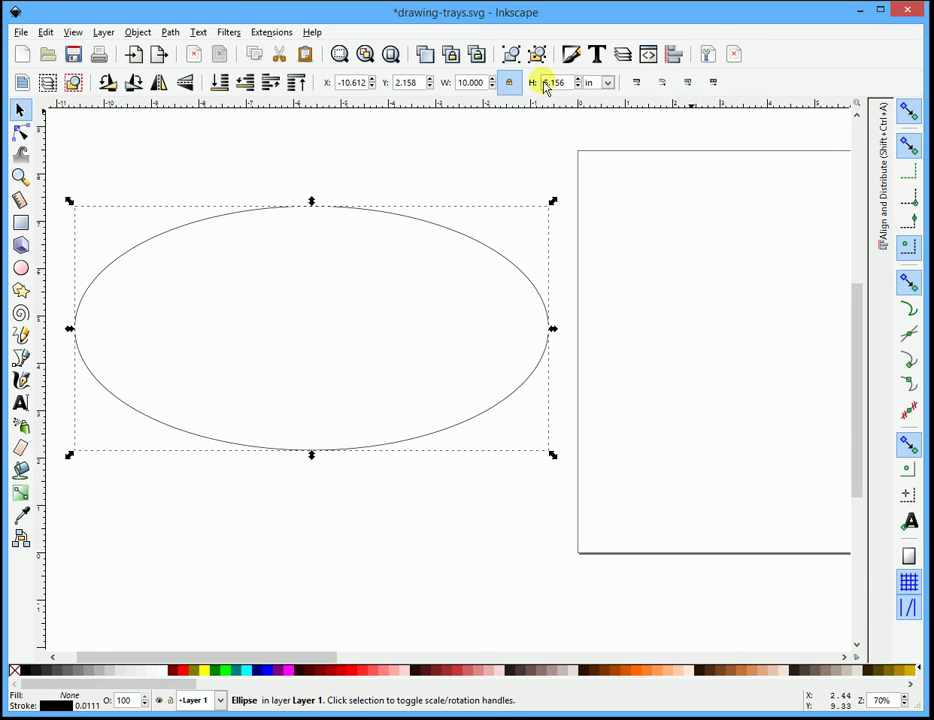
click(169, 34)
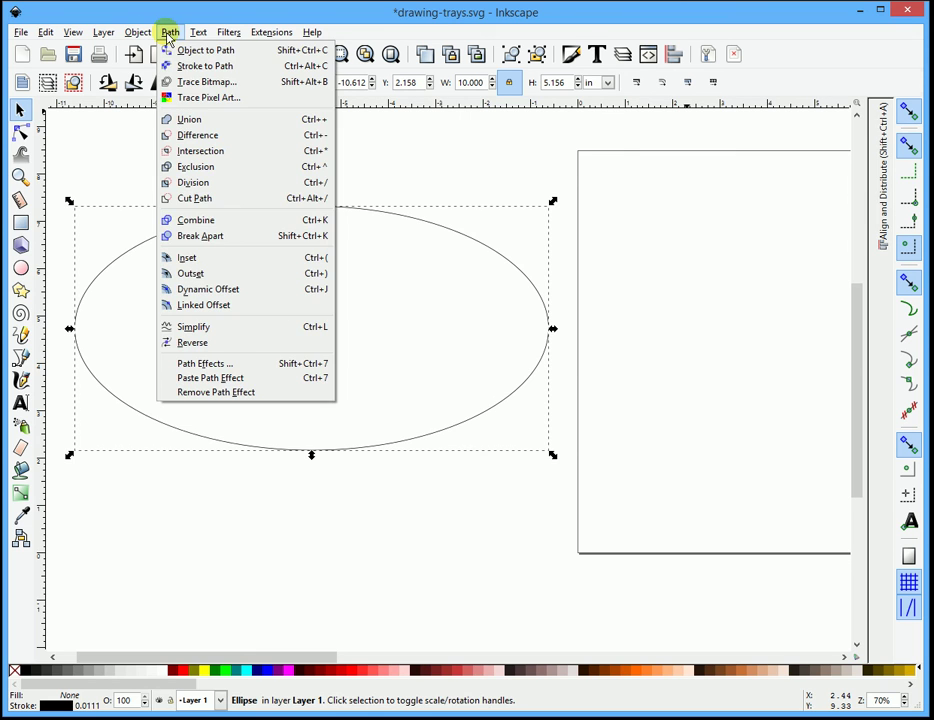
mouse_move(135, 32)
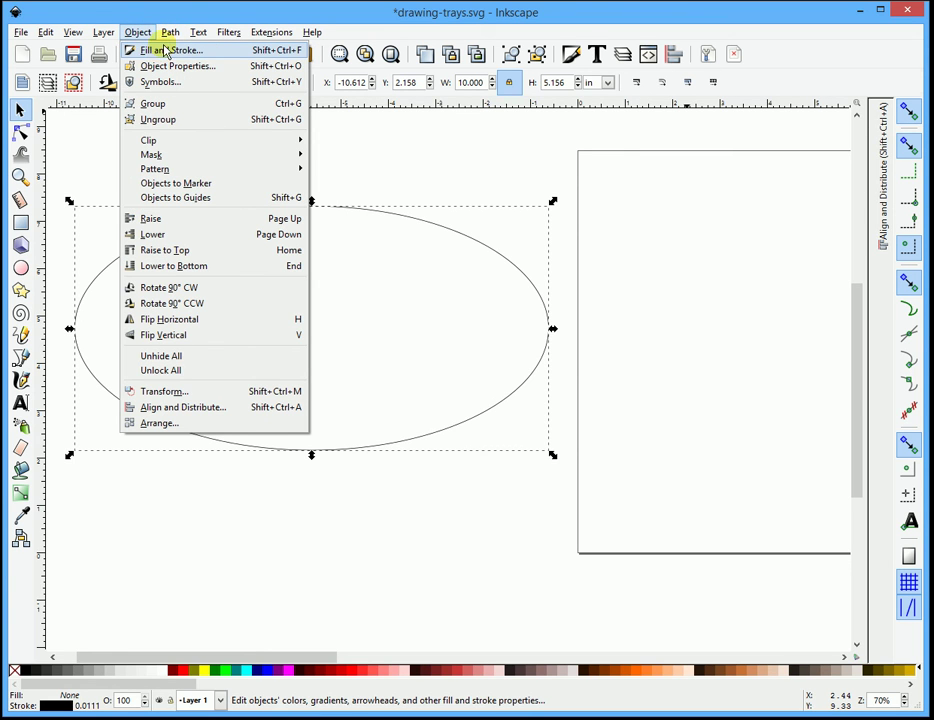
click(165, 50)
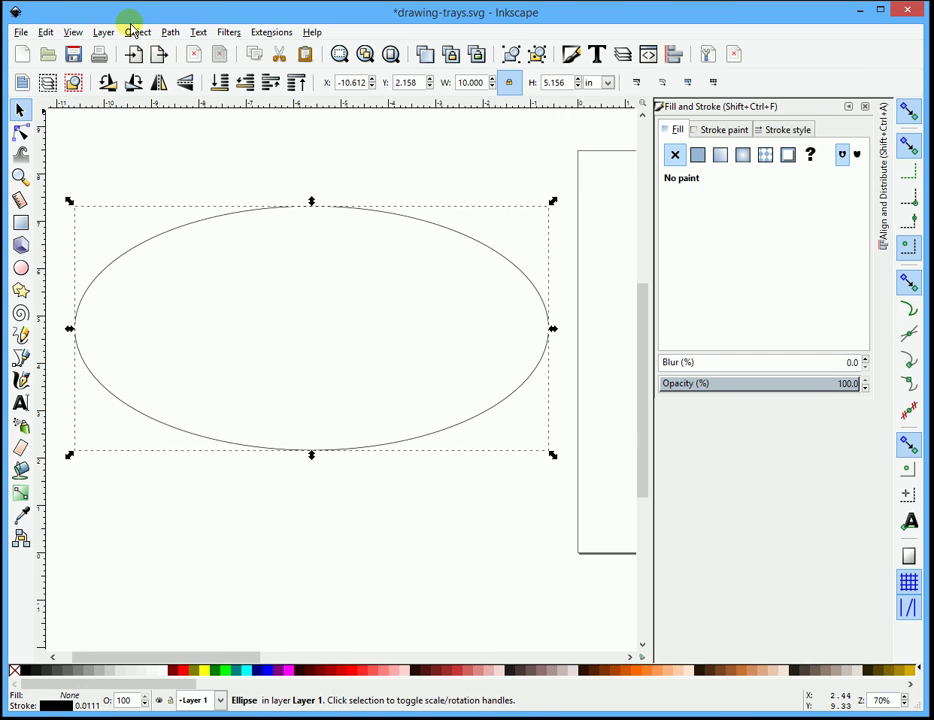
click(785, 133)
click(528, 233)
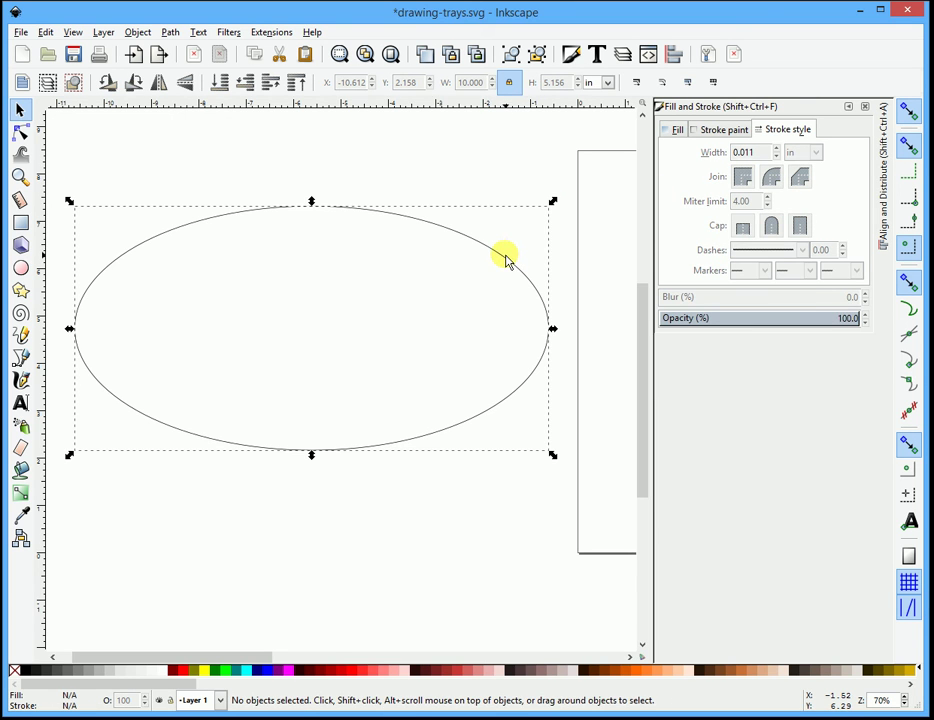
click(505, 259)
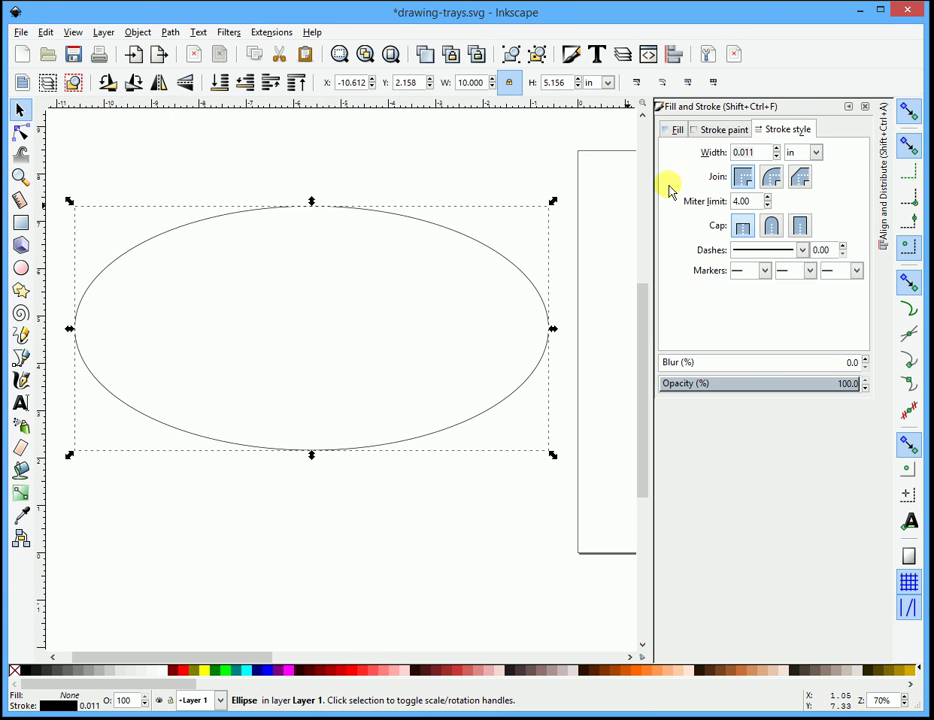
- Raise the ellipse's stroke width to 0.511 in
click(777, 149)
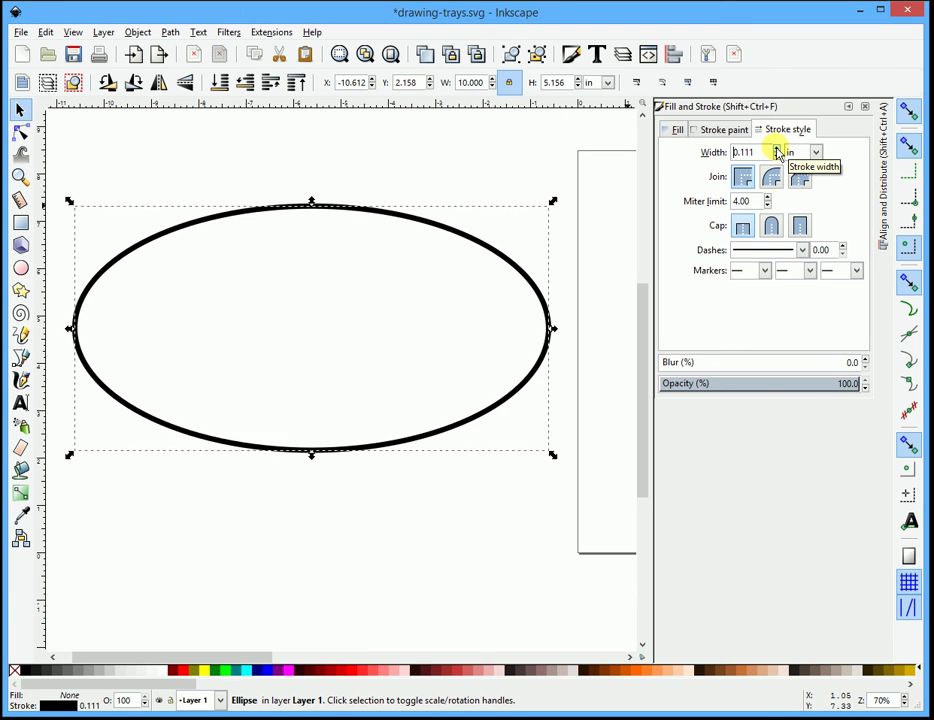
click(777, 149)
click(777, 149)
click(777, 149)
click(777, 149)
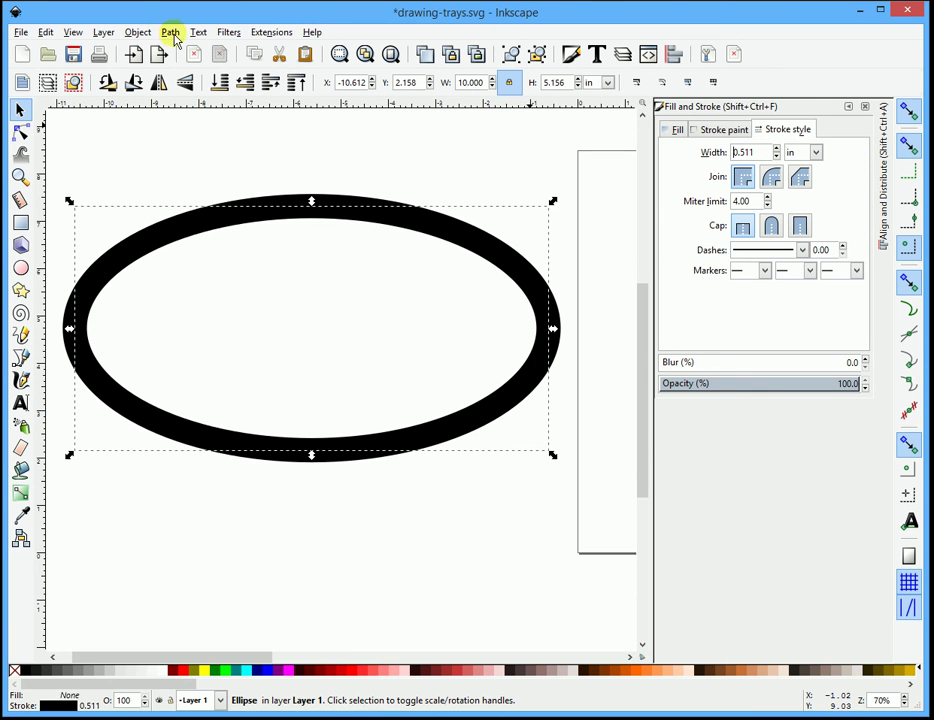
- Convert the thick outline into a filled ring with Path > Stroke to Path
click(138, 32)
click(140, 32)
click(170, 32)
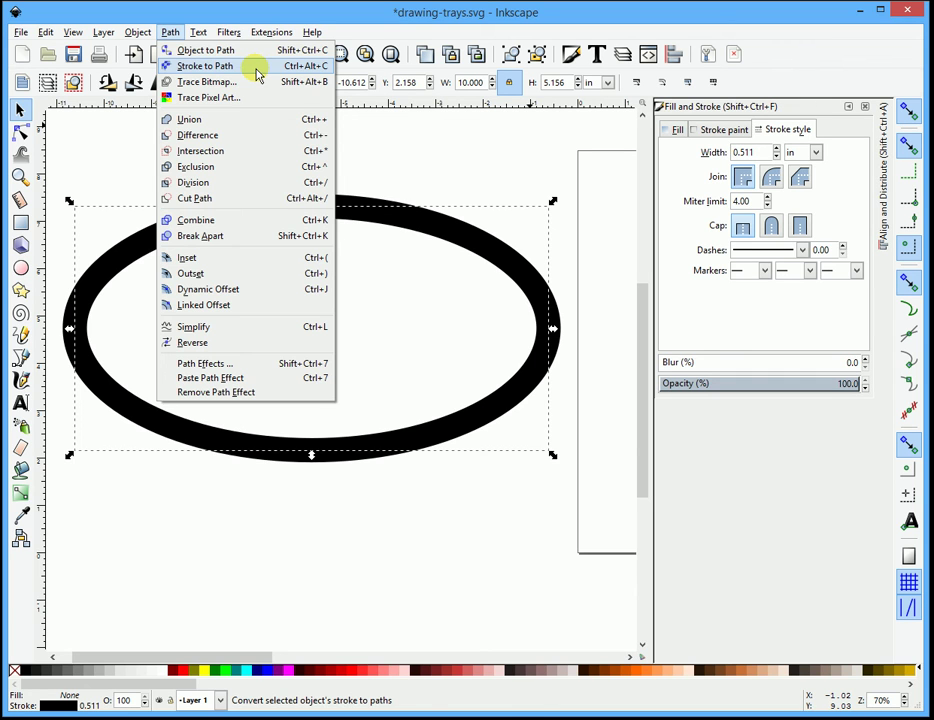
click(258, 75)
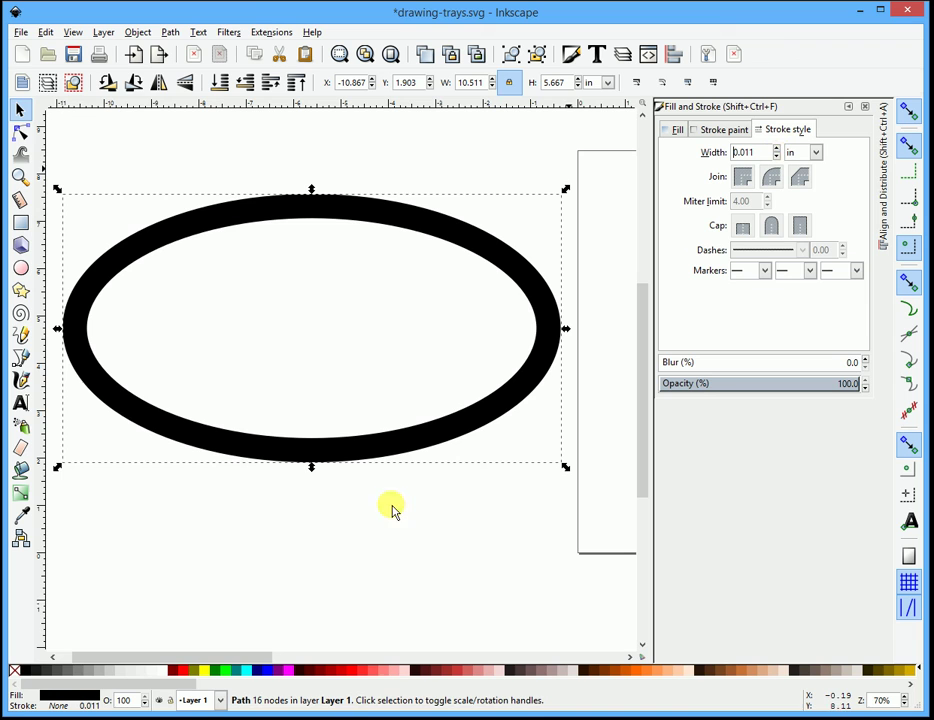
- Remove the ring's black fill and give it a thin black outline
click(13, 672)
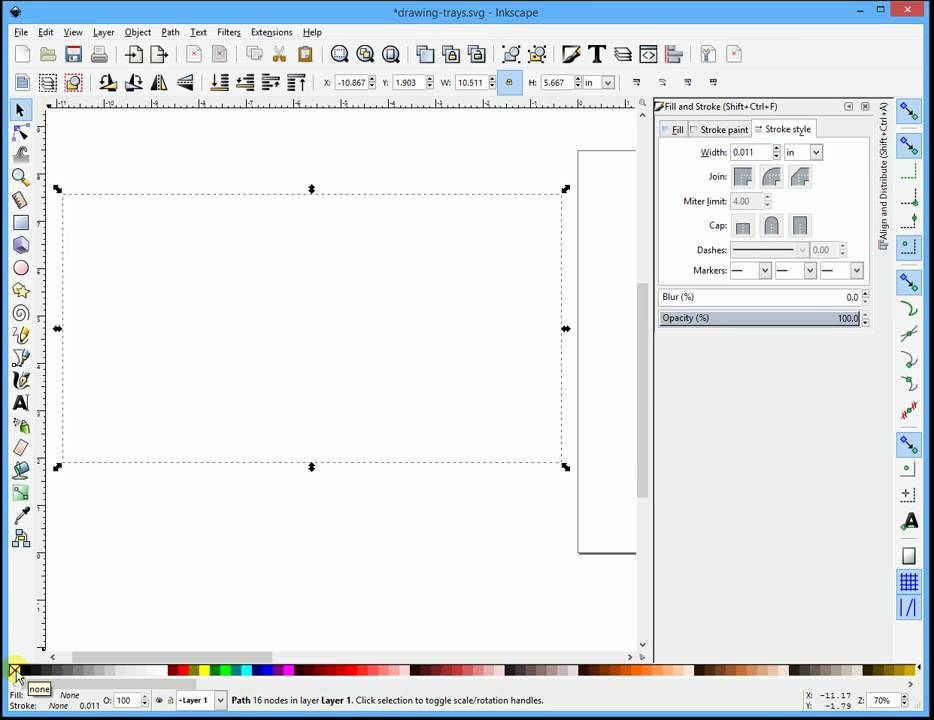
shift+click(26, 676)
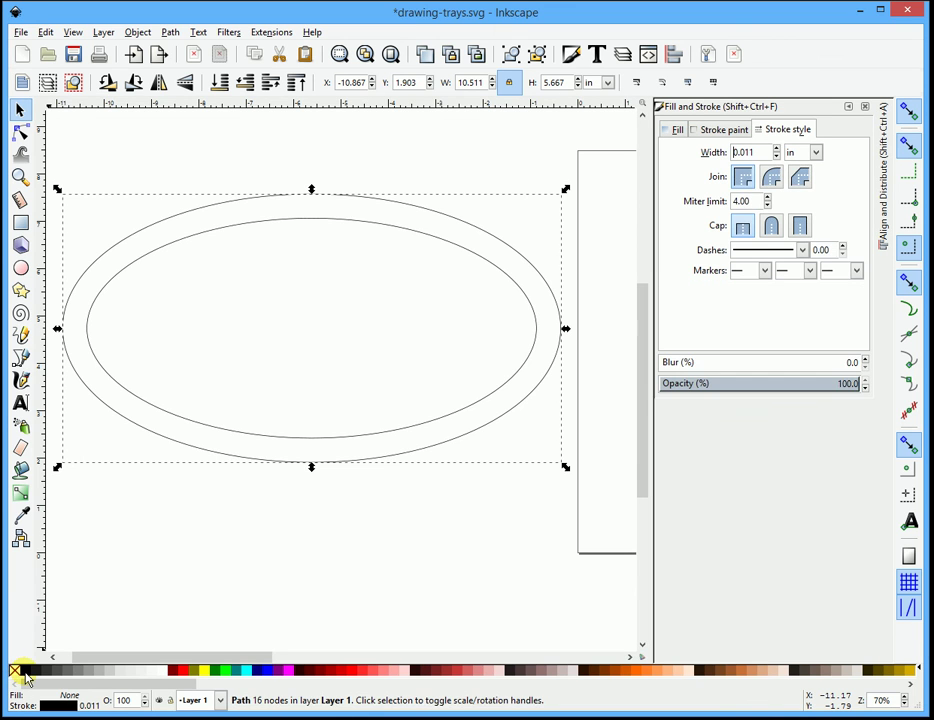
click(256, 565)
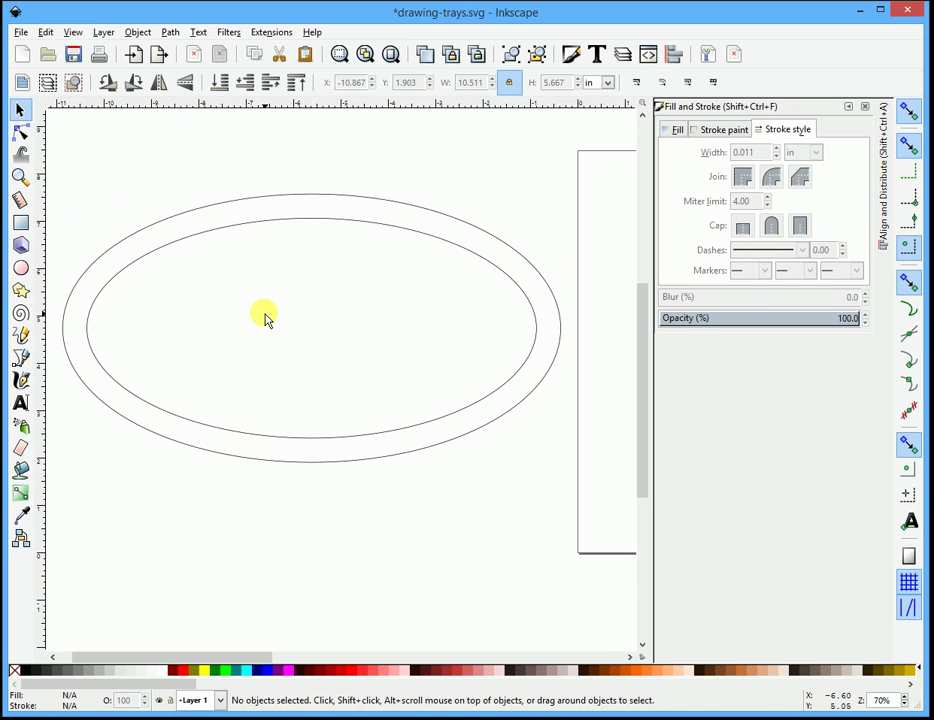
- Break the ring apart into inner and outer ellipses and check each one separately
click(329, 221)
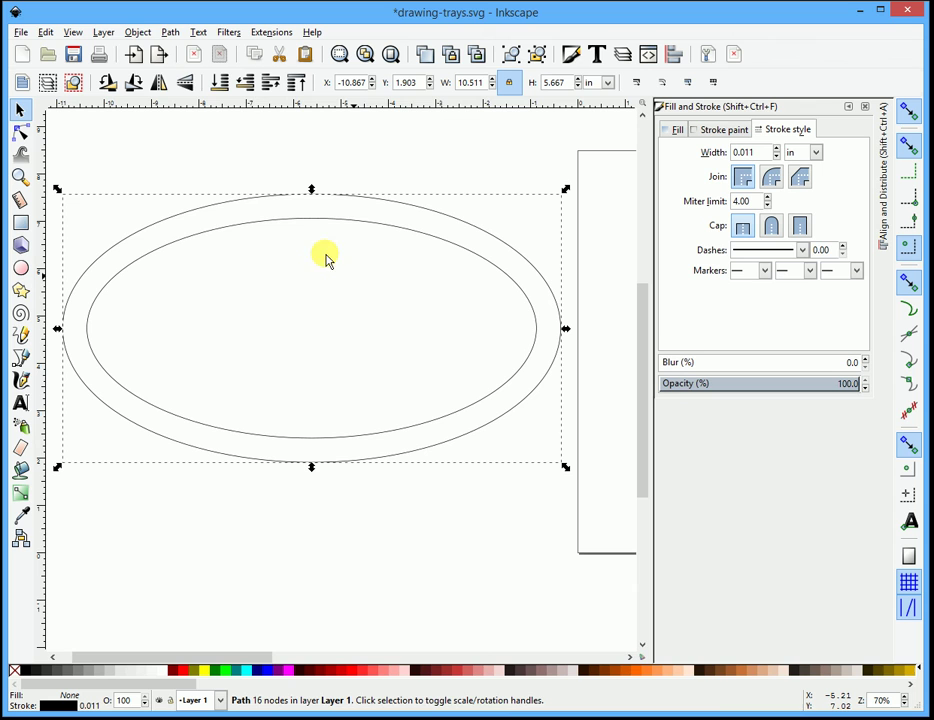
click(169, 33)
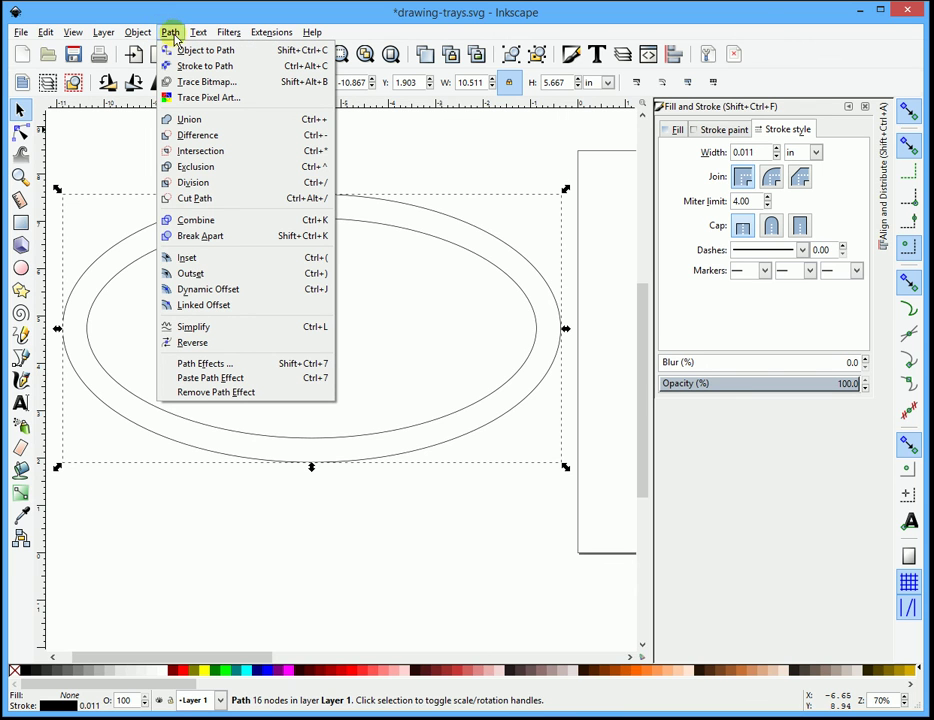
click(214, 236)
click(359, 221)
click(361, 219)
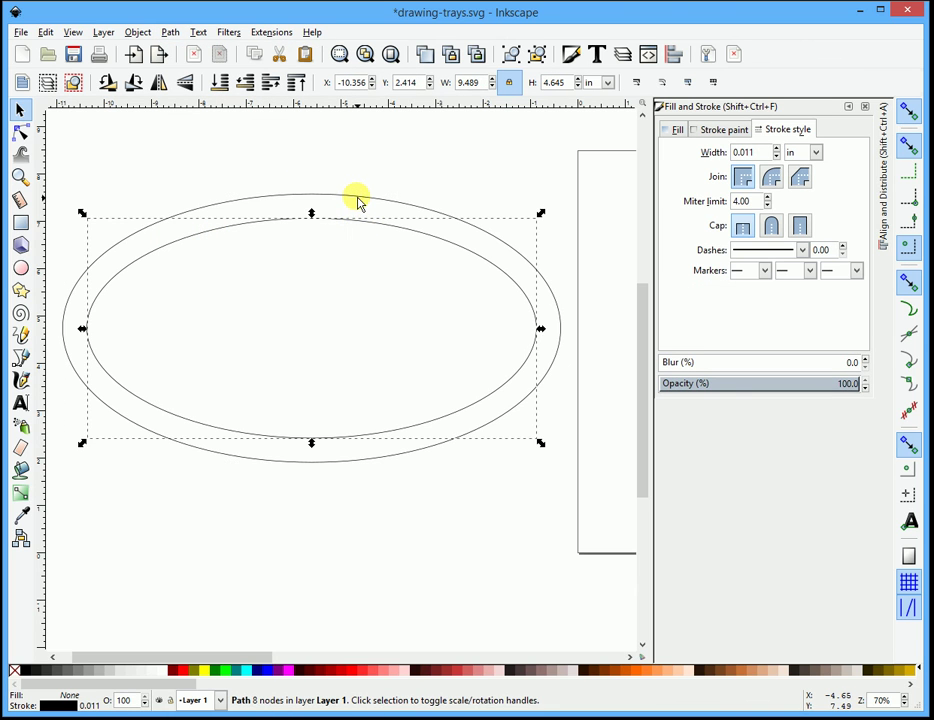
click(359, 203)
click(359, 226)
key(Escape)
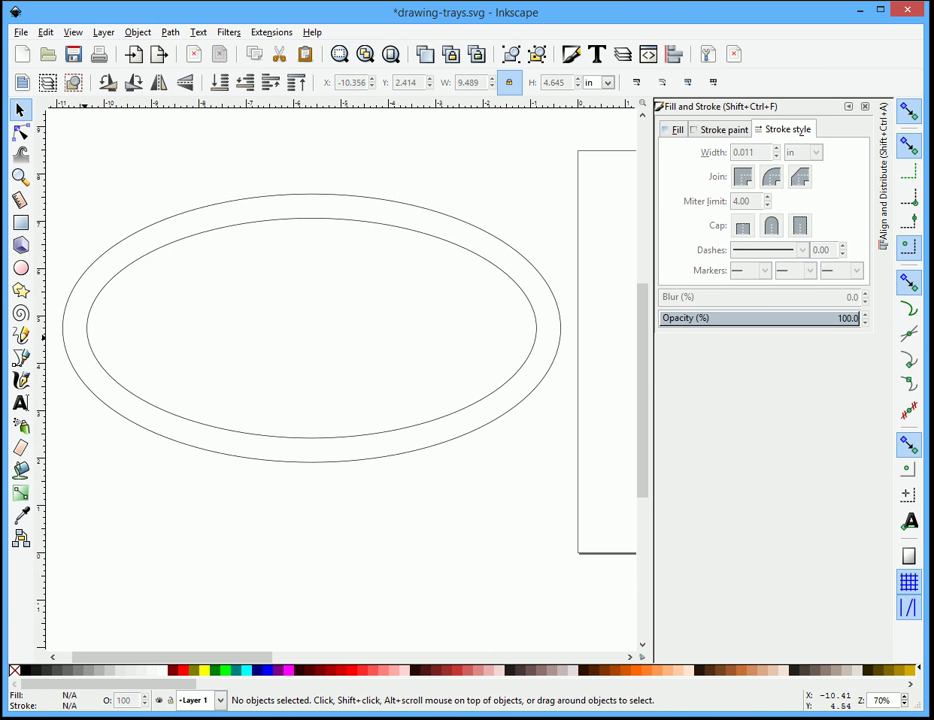
click(24, 229)
drag(290, 299, 313, 401)
click(20, 109)
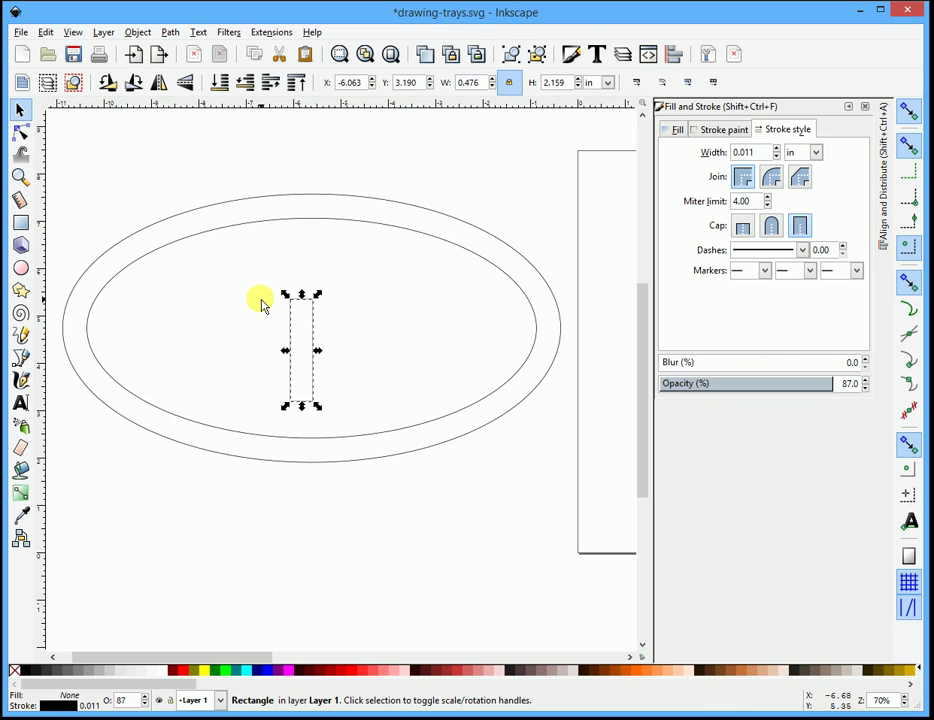
drag(302, 296, 304, 213)
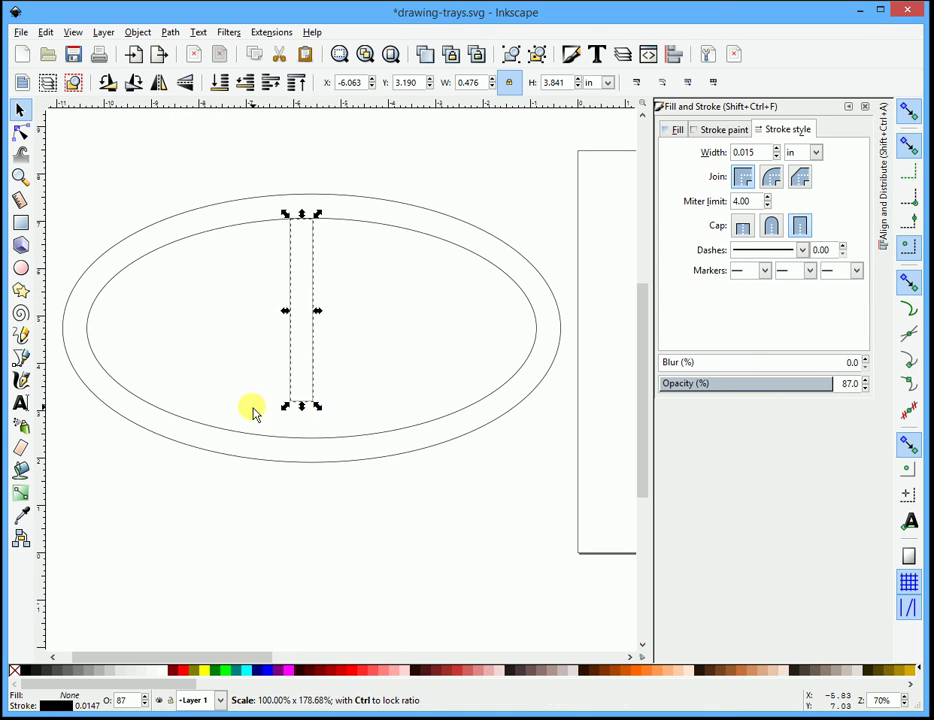
drag(301, 406, 311, 444)
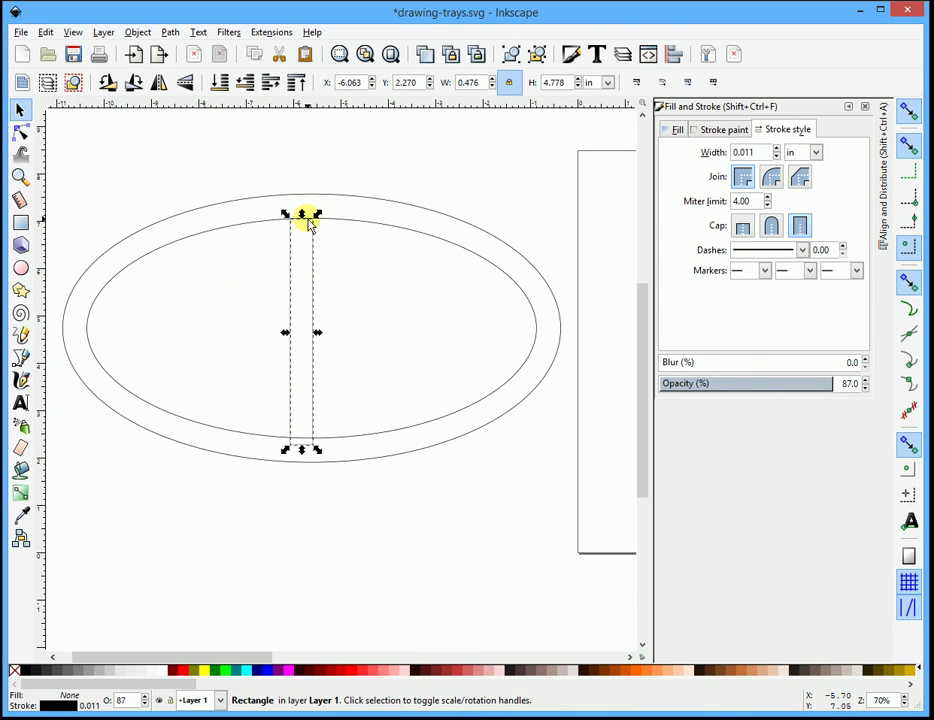
drag(304, 214, 304, 206)
drag(323, 271, 345, 281)
shift+click(352, 220)
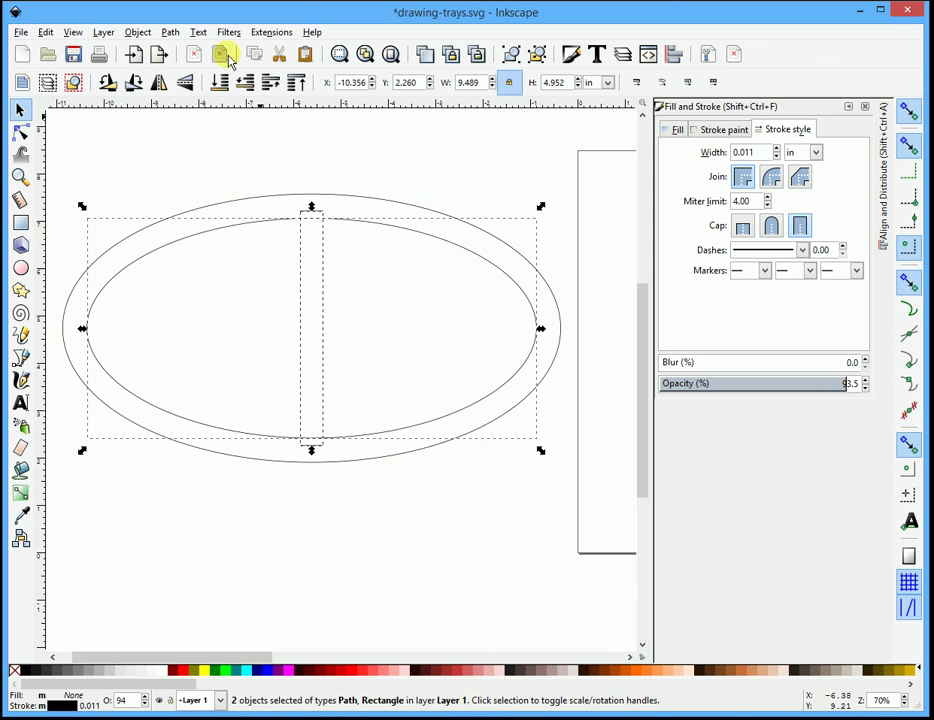
click(172, 32)
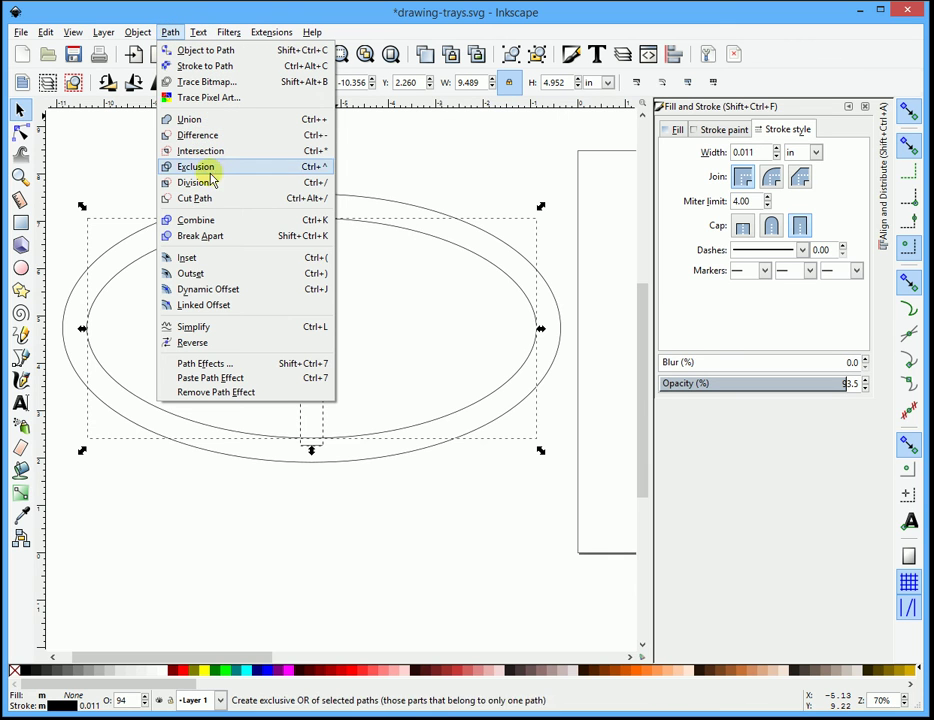
click(208, 136)
click(368, 160)
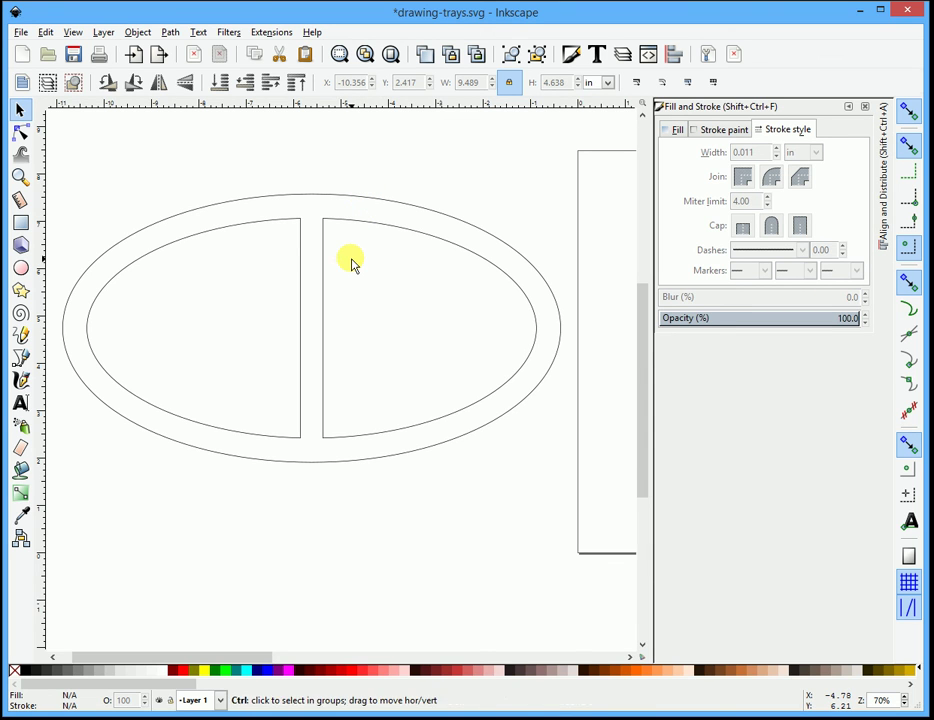
key(ctrl+z)
click(322, 275)
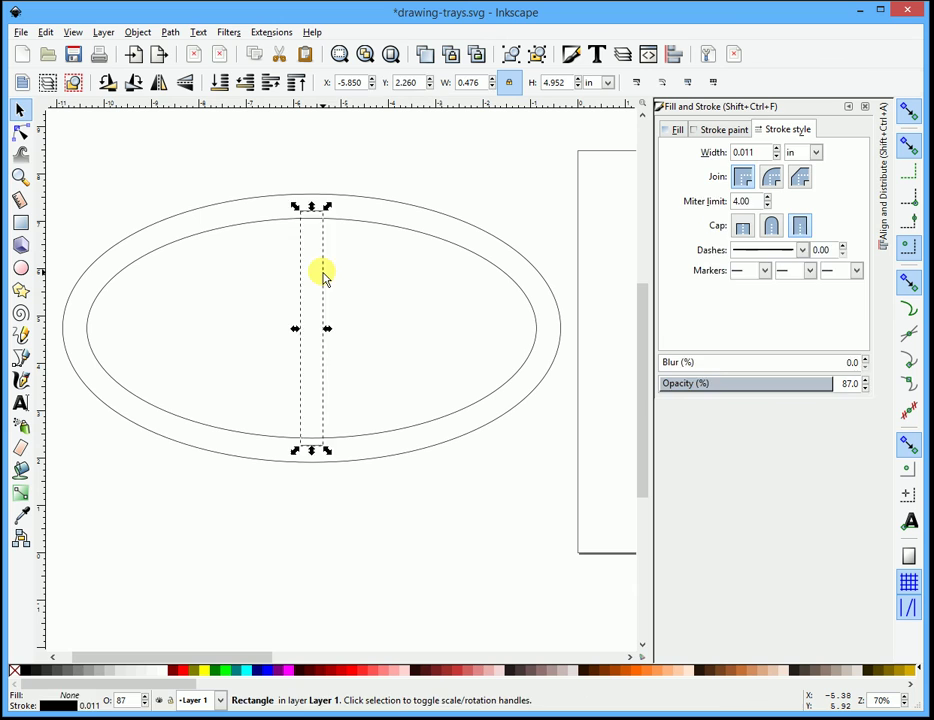
key(Delete)
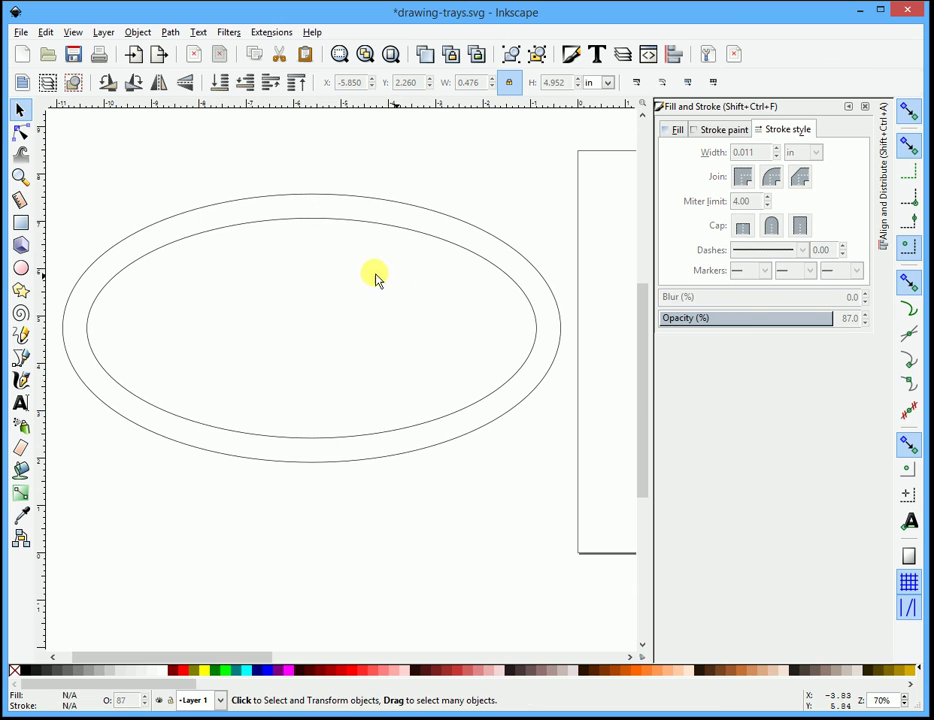
- Draw a wavy freehand Pencil line across the inner ellipse and nudge it into place
click(21, 335)
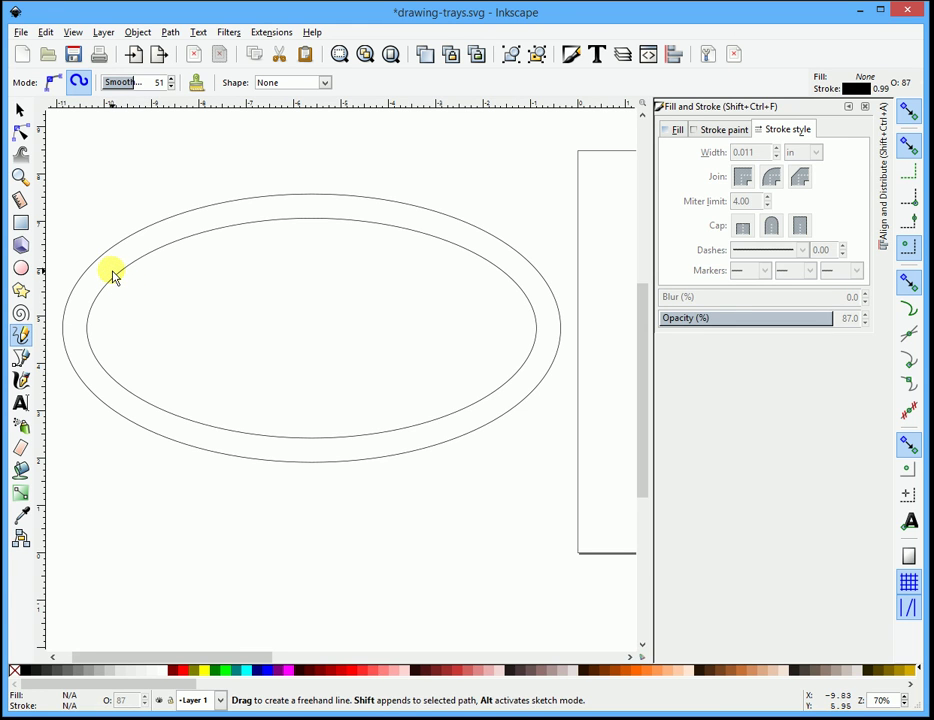
mouse_move(110, 268)
mouse_down()
mouse_move(140, 346)
mouse_move(157, 364)
mouse_move(207, 369)
mouse_move(228, 315)
mouse_move(246, 307)
mouse_move(331, 358)
mouse_move(396, 346)
mouse_move(399, 297)
mouse_move(416, 280)
mouse_move(491, 296)
mouse_move(509, 266)
mouse_up()
click(19, 110)
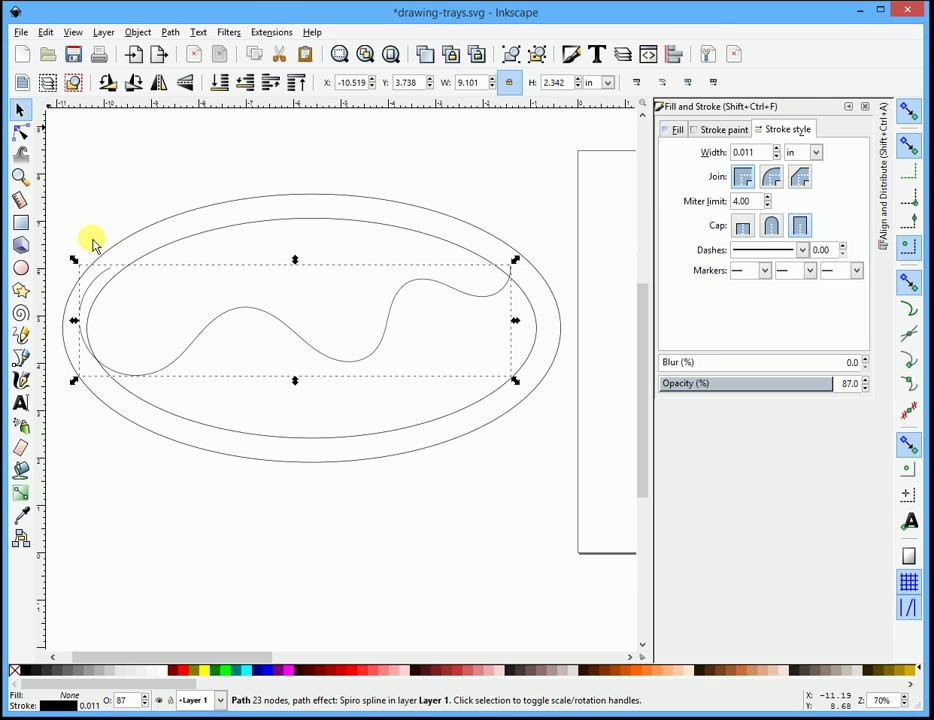
drag(302, 346, 316, 350)
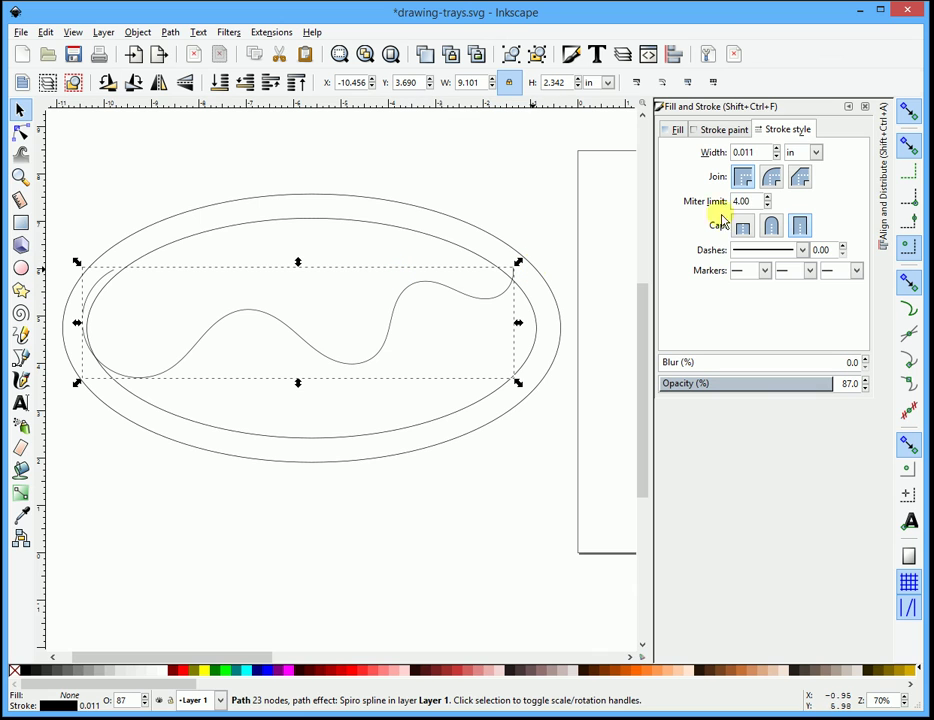
- Set the wavy line's stroke width to 0.211 in and convert the stroke to a filled path
click(778, 148)
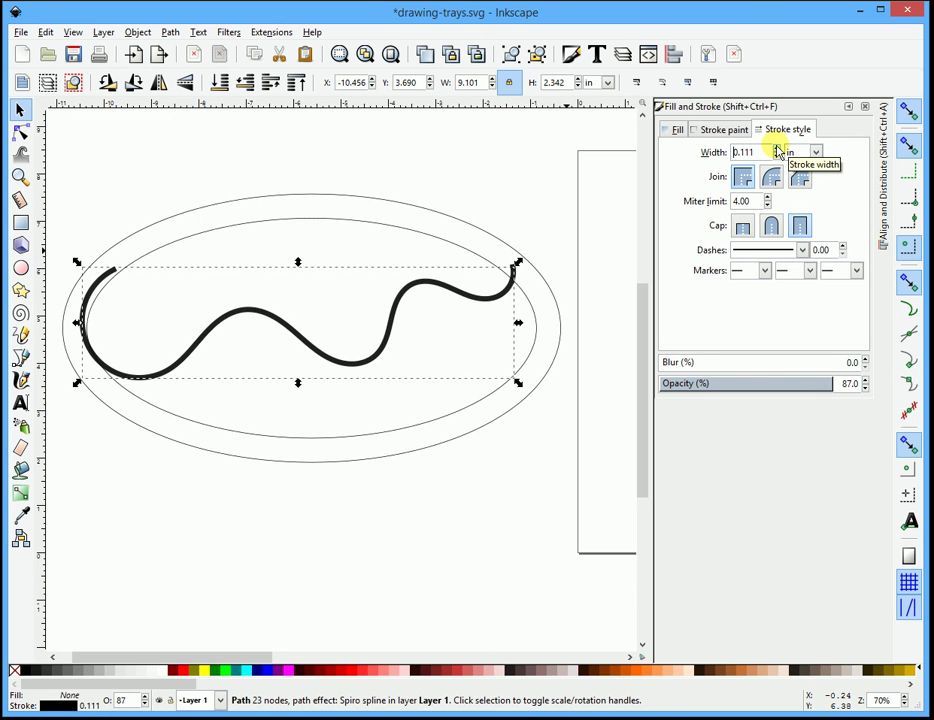
click(778, 148)
click(778, 148)
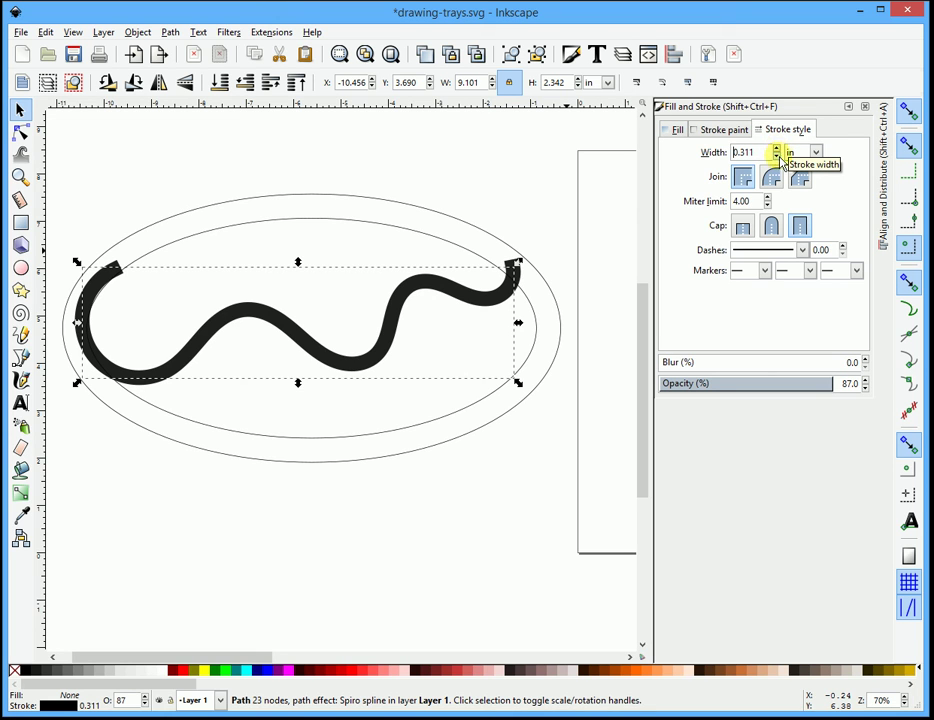
click(776, 156)
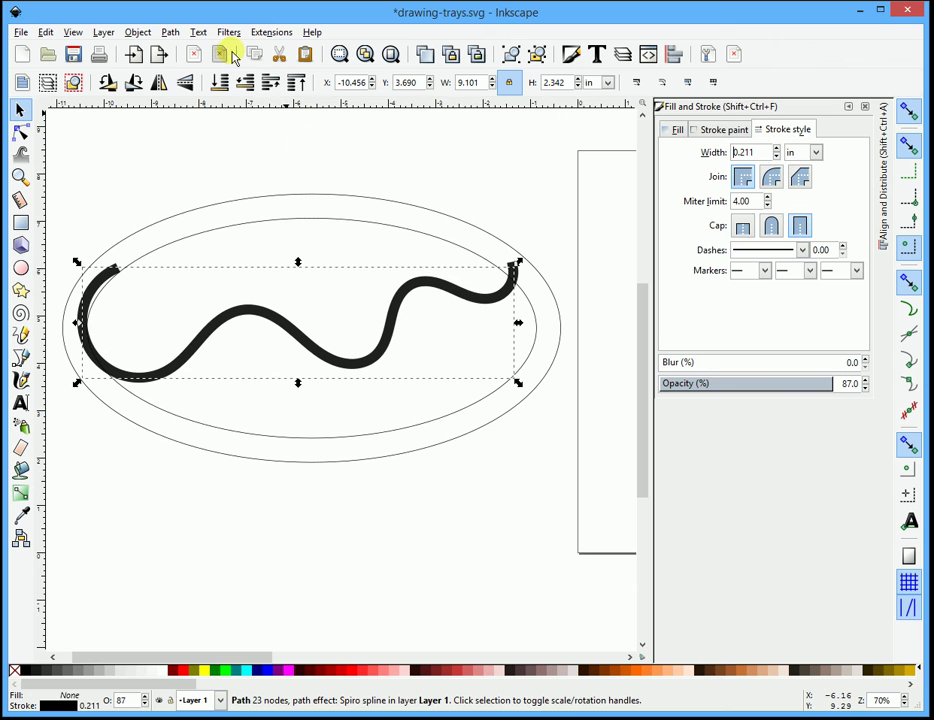
click(176, 34)
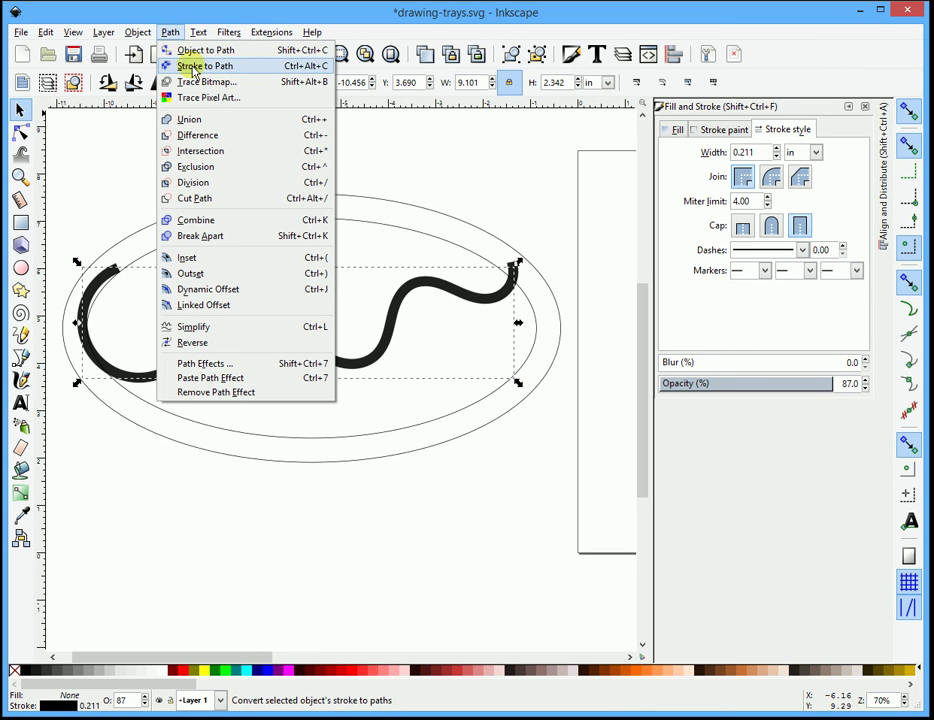
click(196, 67)
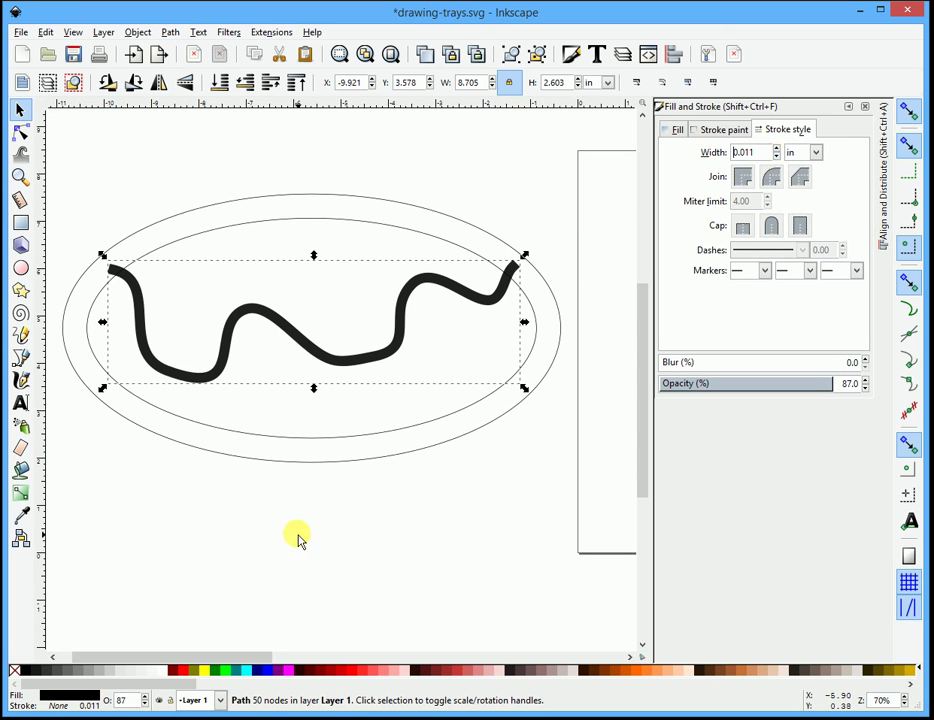
- Give the wavy band no fill and a black outline, then subtract it from the inner ellipse
click(15, 676)
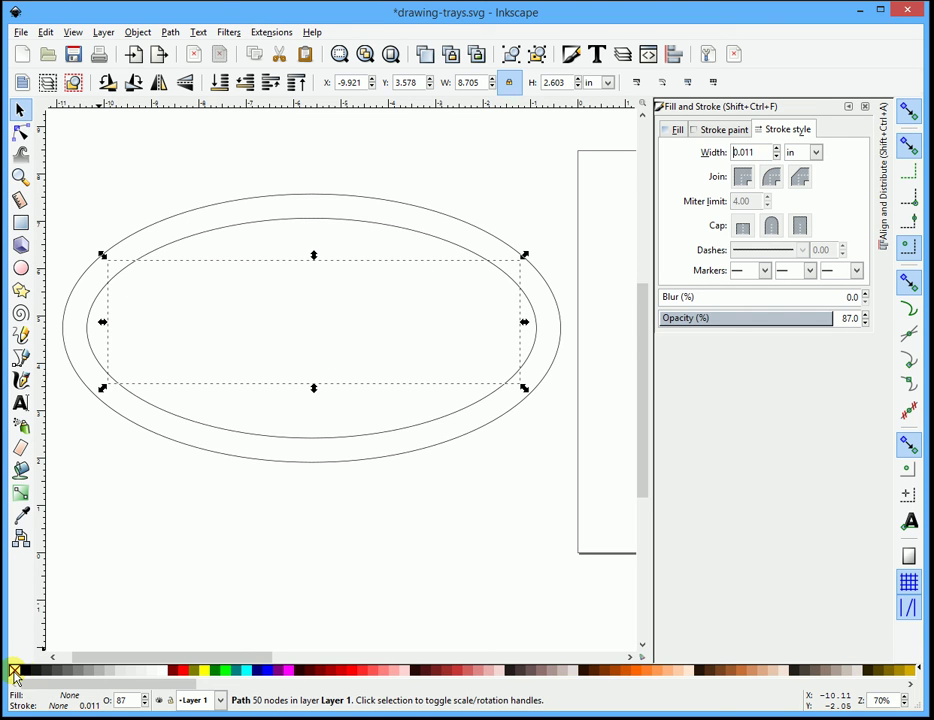
shift+click(24, 678)
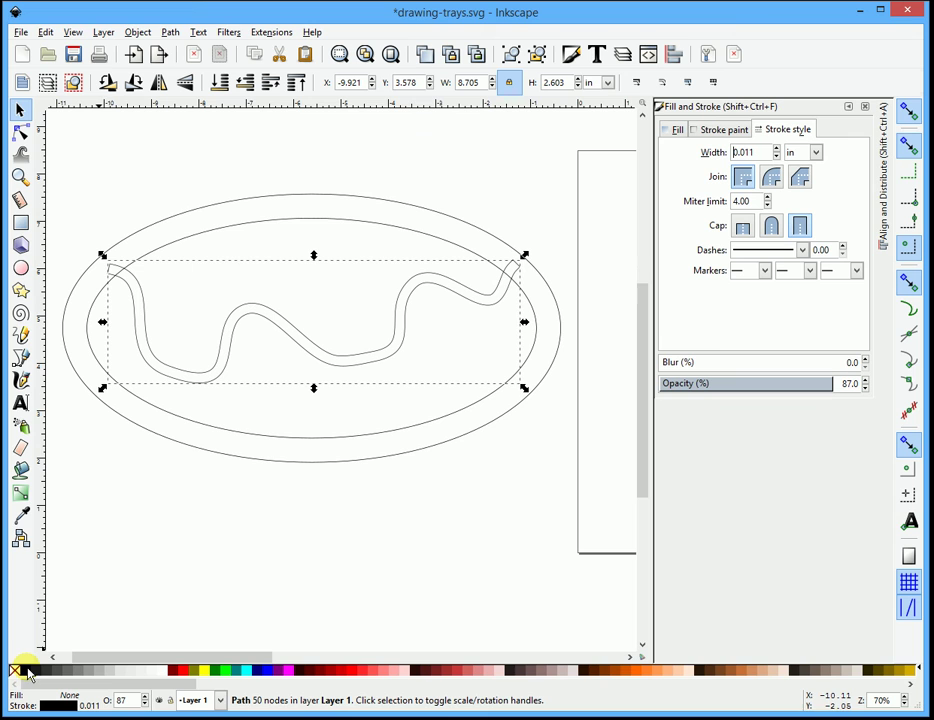
shift+click(377, 436)
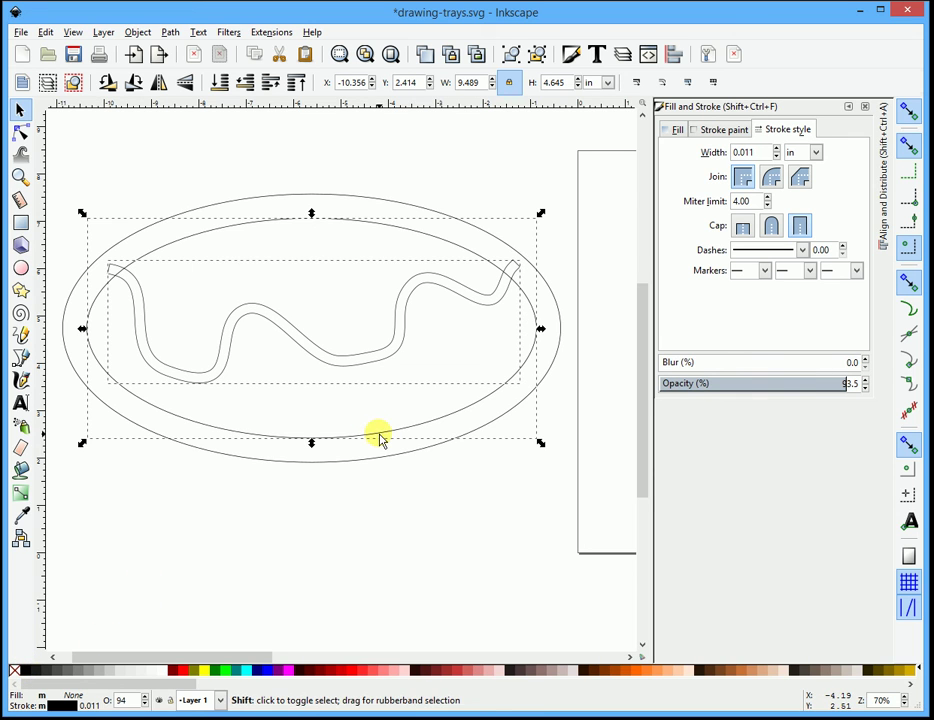
click(171, 34)
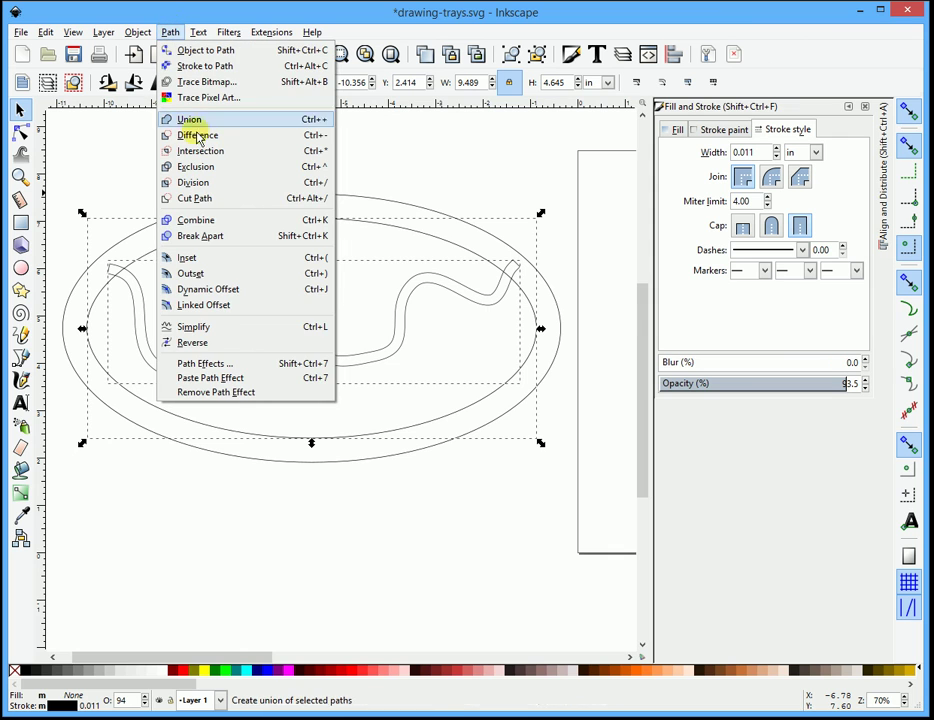
click(200, 137)
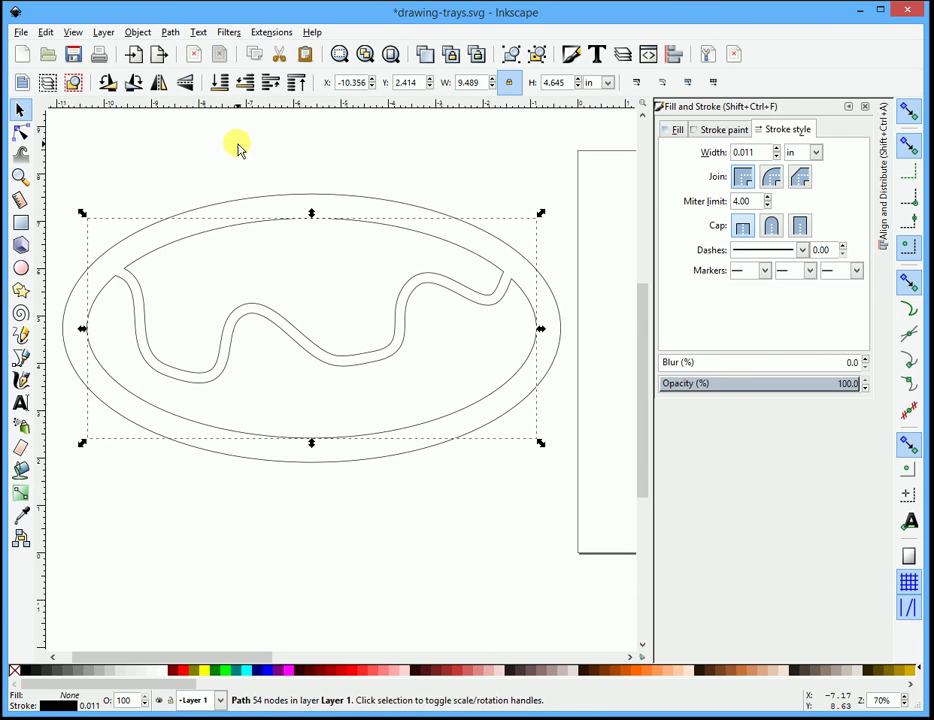
- Inspect the resulting 54-node split shape, then deselect everything
click(242, 150)
click(465, 422)
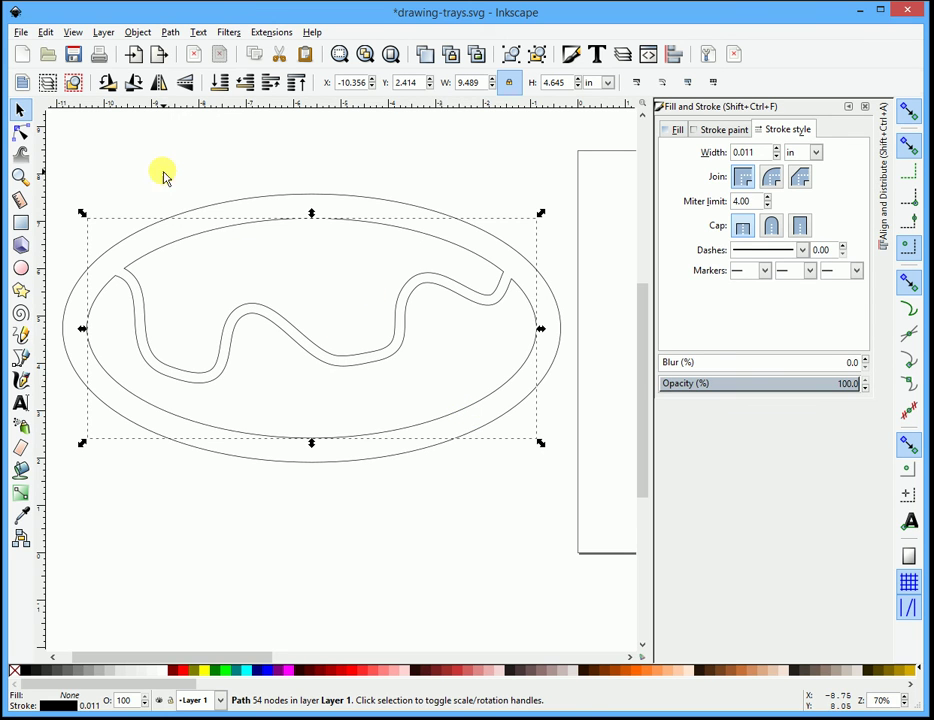
click(100, 192)
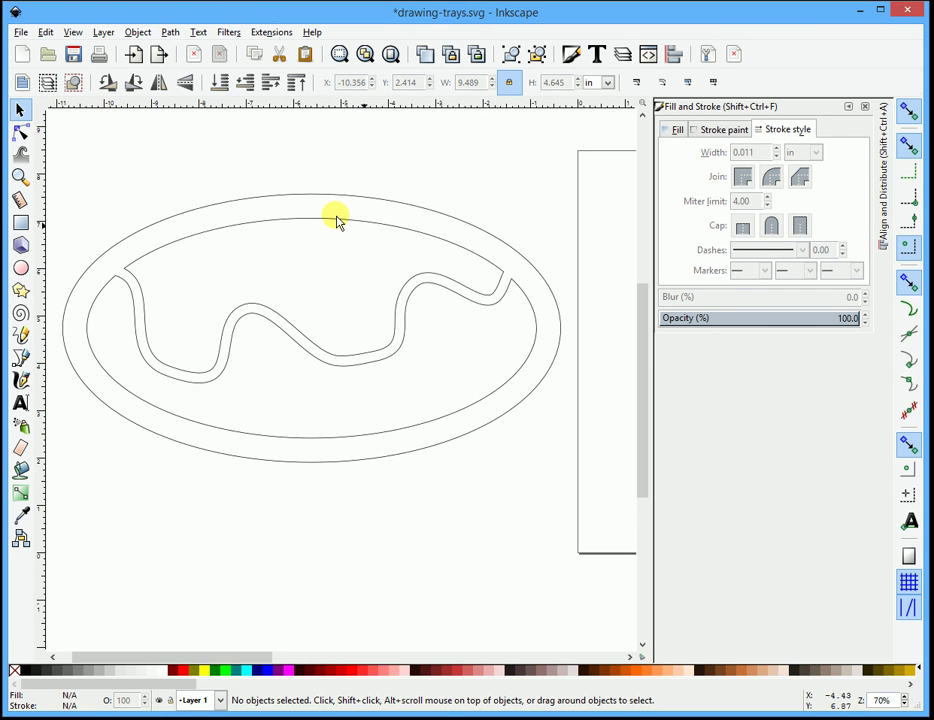